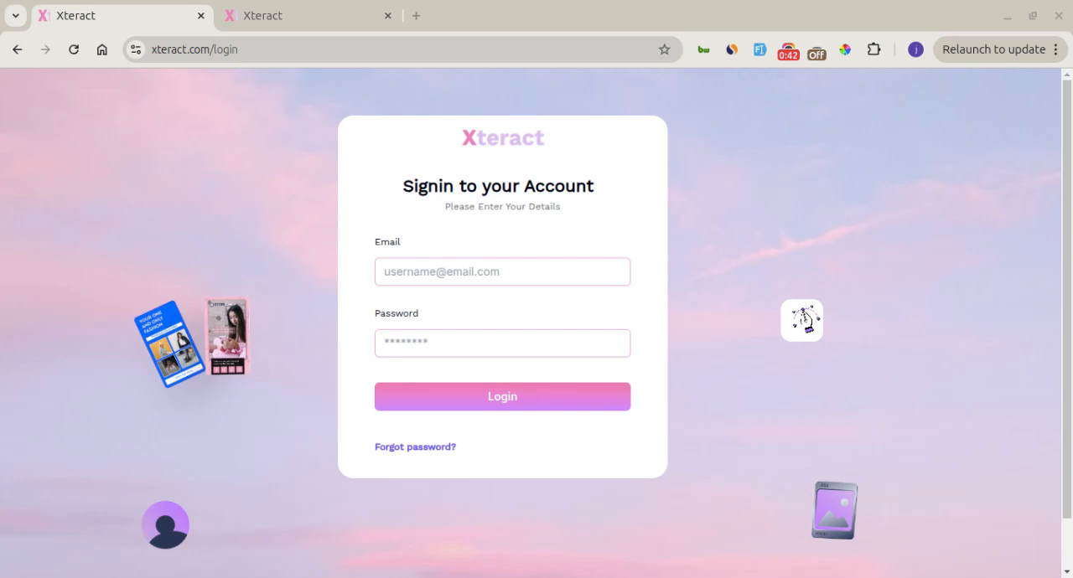
Switch to the signed-in Xteract dashboard and start creating a new interface
left_click(255, 14)
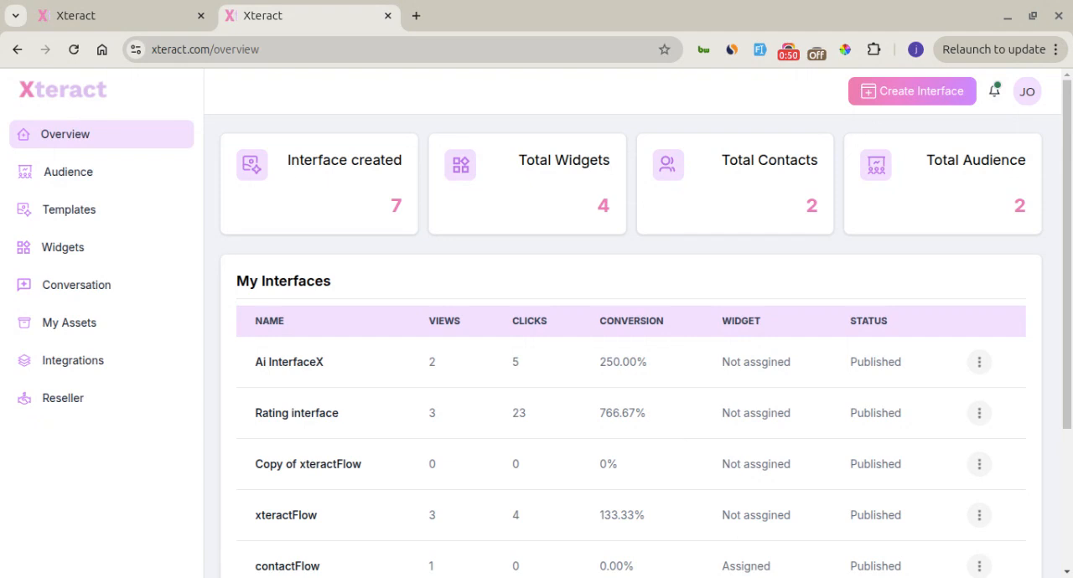
left_click(895, 101)
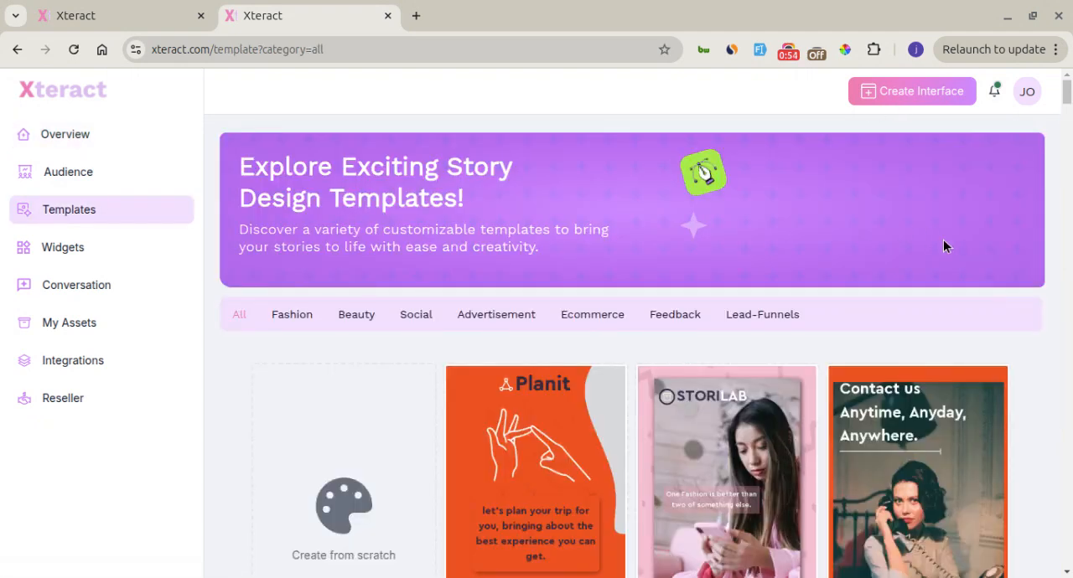
Look through the gallery of all story design templates
scroll(1045, 375, "down", 5)
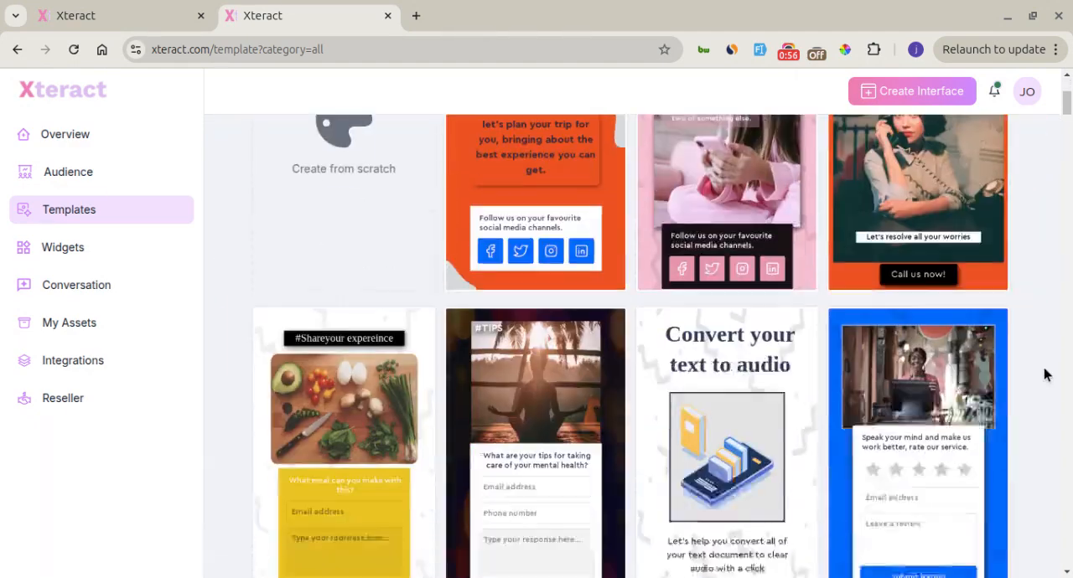
scroll(1045, 374, "down", 13)
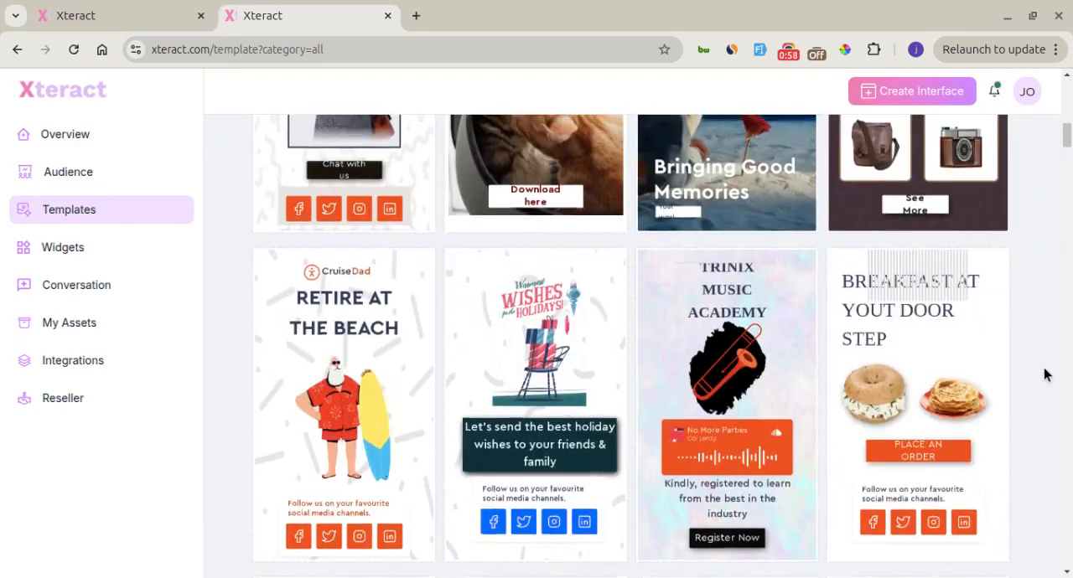
scroll(1045, 375, "down", 20)
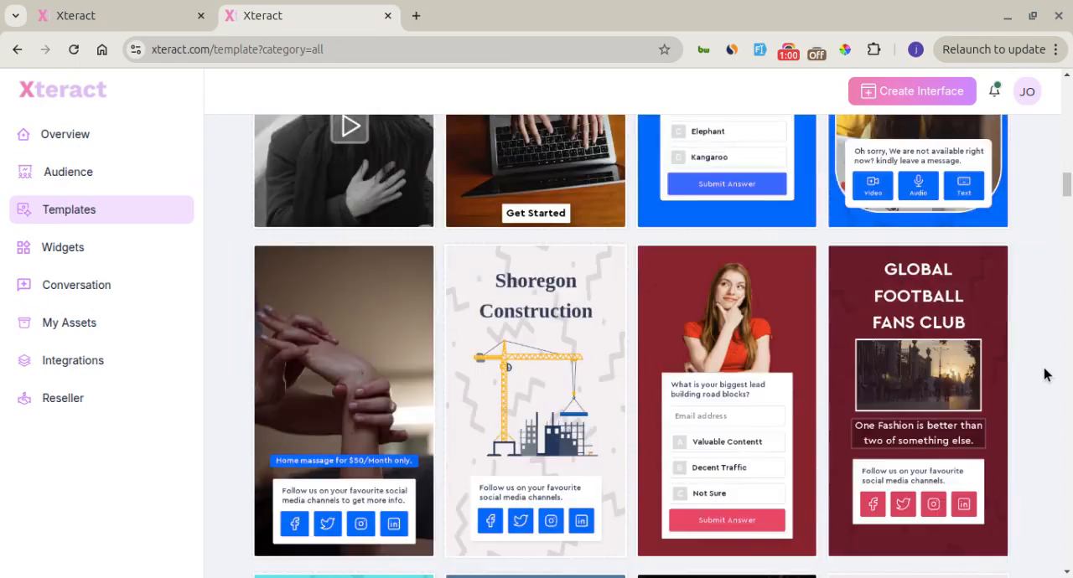
scroll(1046, 374, "down", 4)
scroll(1045, 374, "down", 10)
scroll(1045, 374, "up", 18)
scroll(1045, 374, "up", 20)
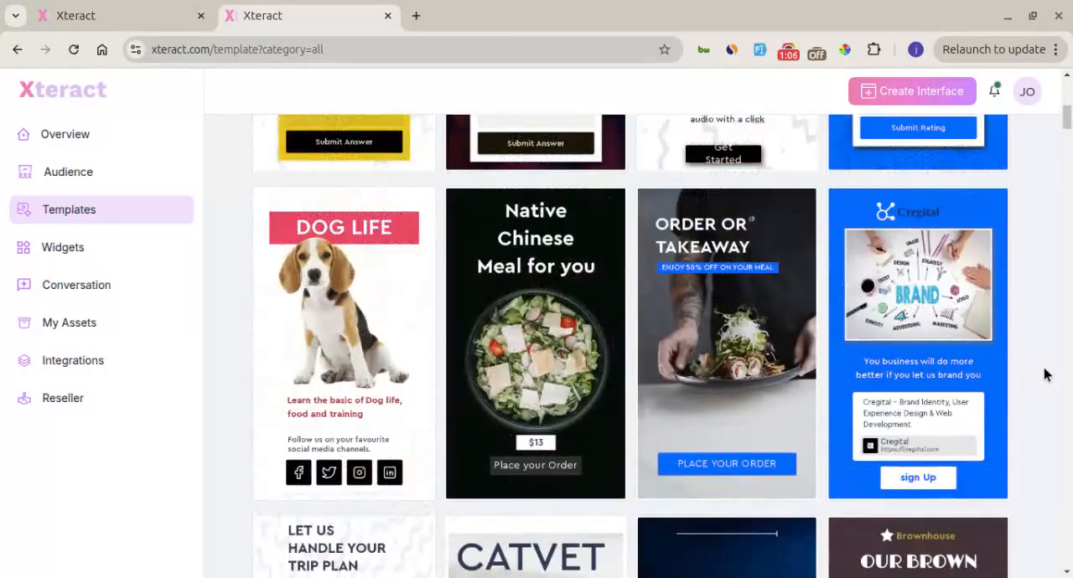
scroll(1046, 374, "up", 10)
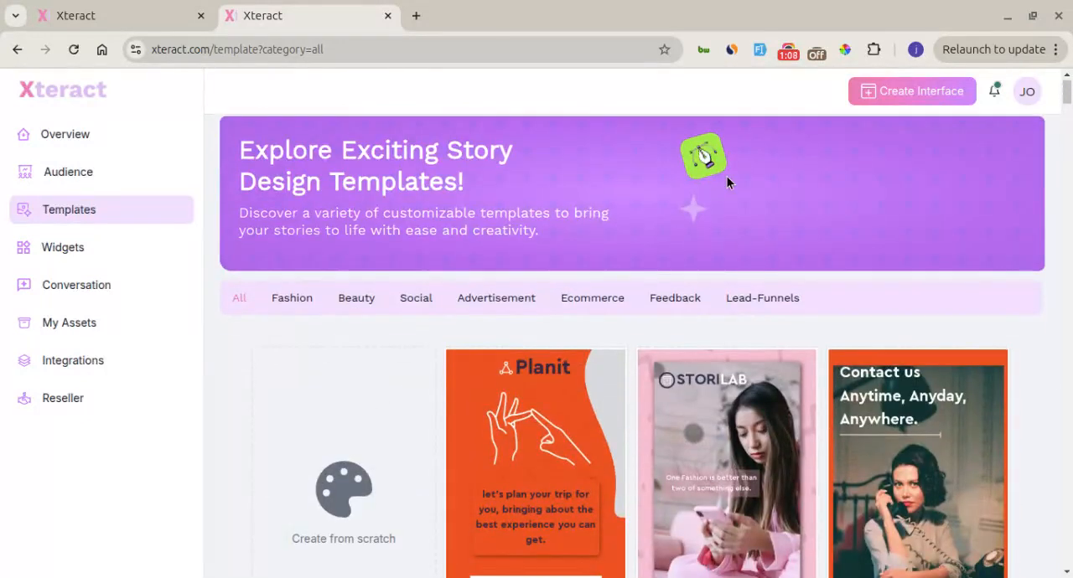
View the Fashion, Beauty, Social, Advertisement, Ecommerce, Feedback and Lead-Funnels template categories, and return to All
left_click(292, 301)
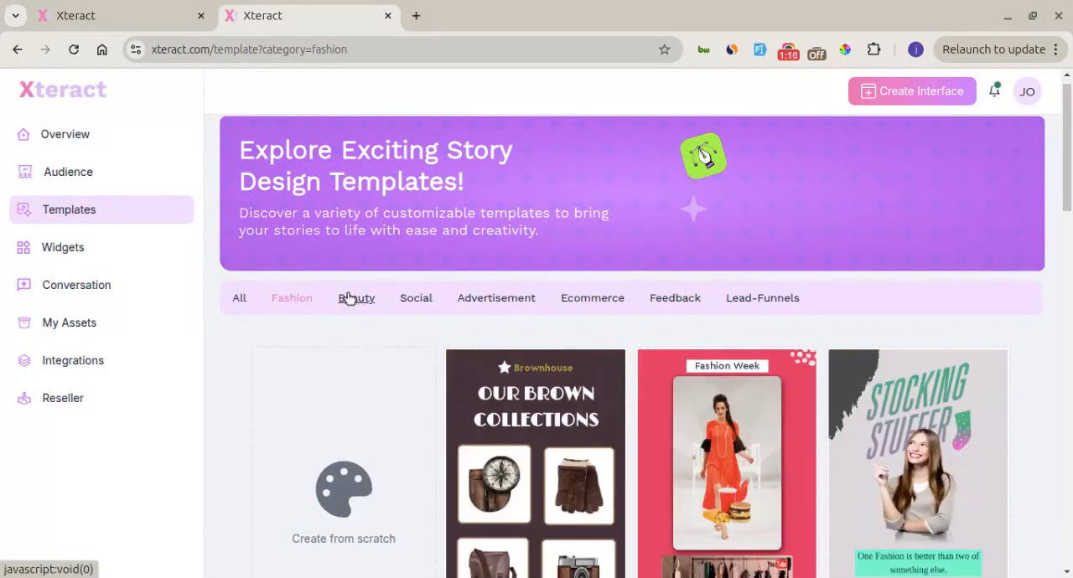
left_click(353, 300)
left_click(422, 300)
left_click(499, 300)
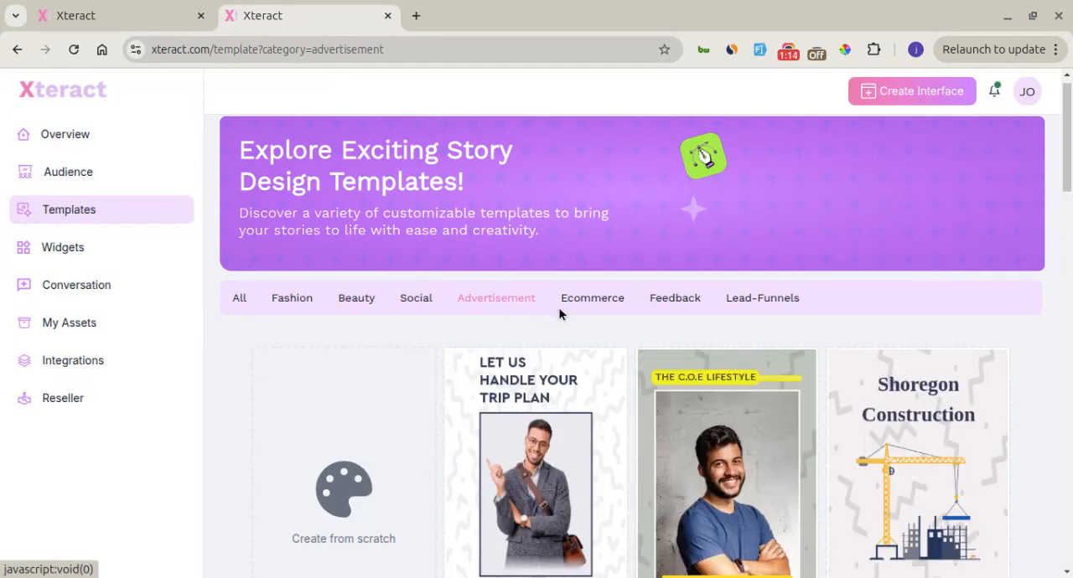
left_click(590, 305)
left_click(666, 300)
left_click(734, 302)
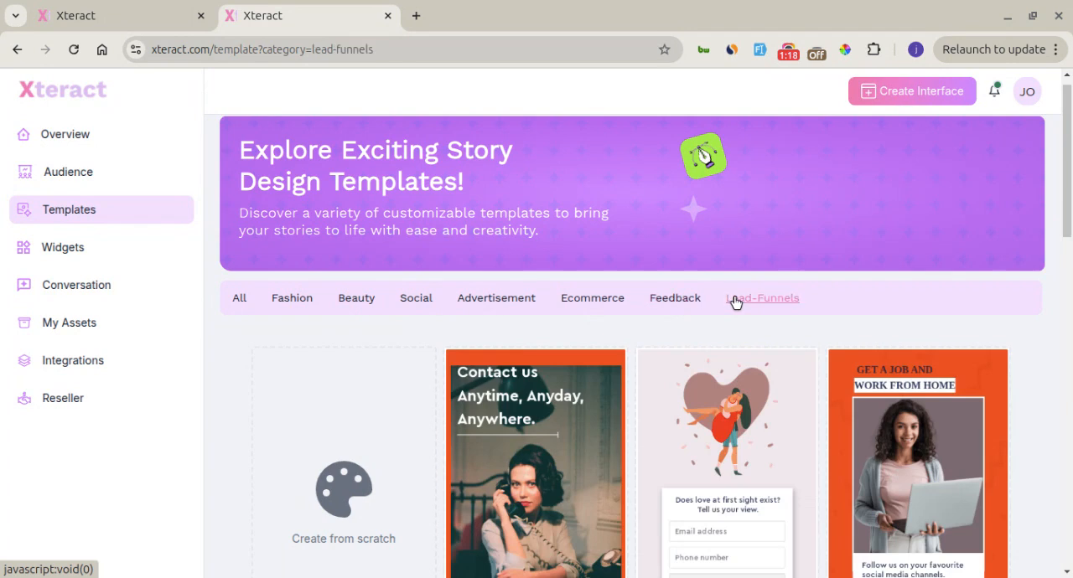
left_click(241, 300)
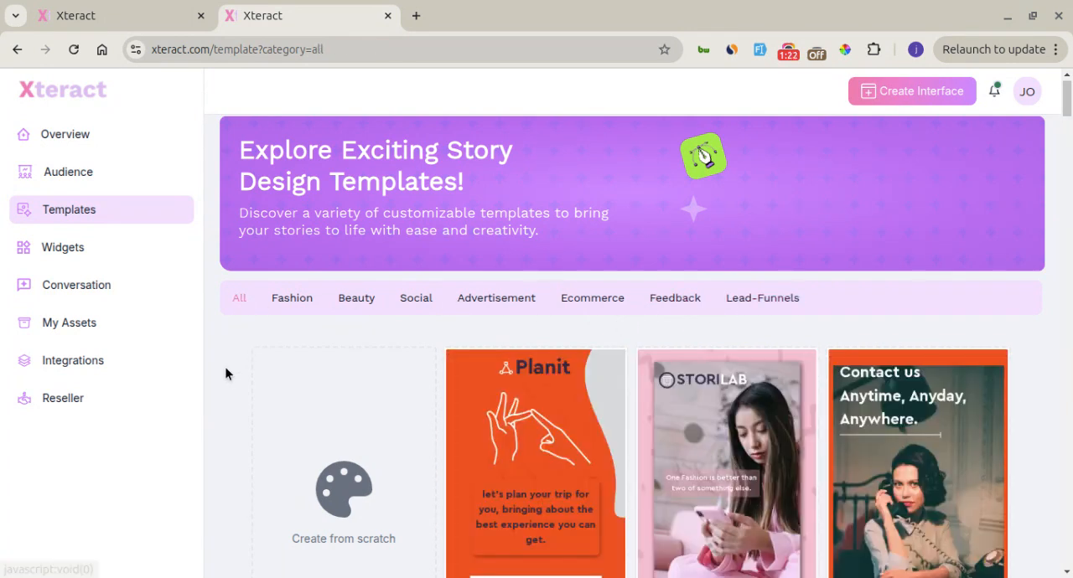
Create a blank interface from scratch instead of using a template
scroll(226, 370, "down", 4)
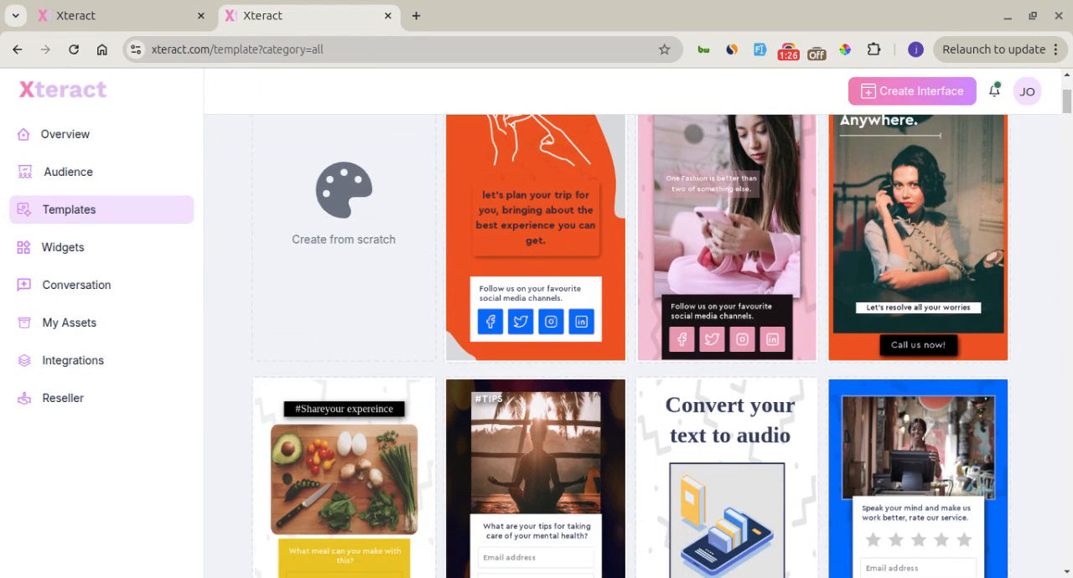
scroll(350, 343, "up", 1)
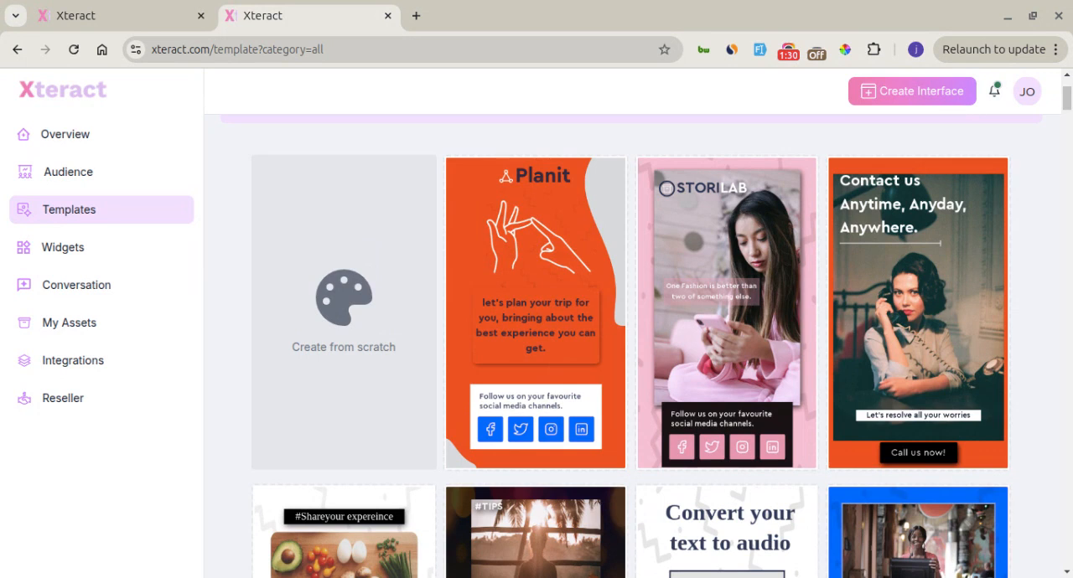
scroll(352, 345, "up", 2)
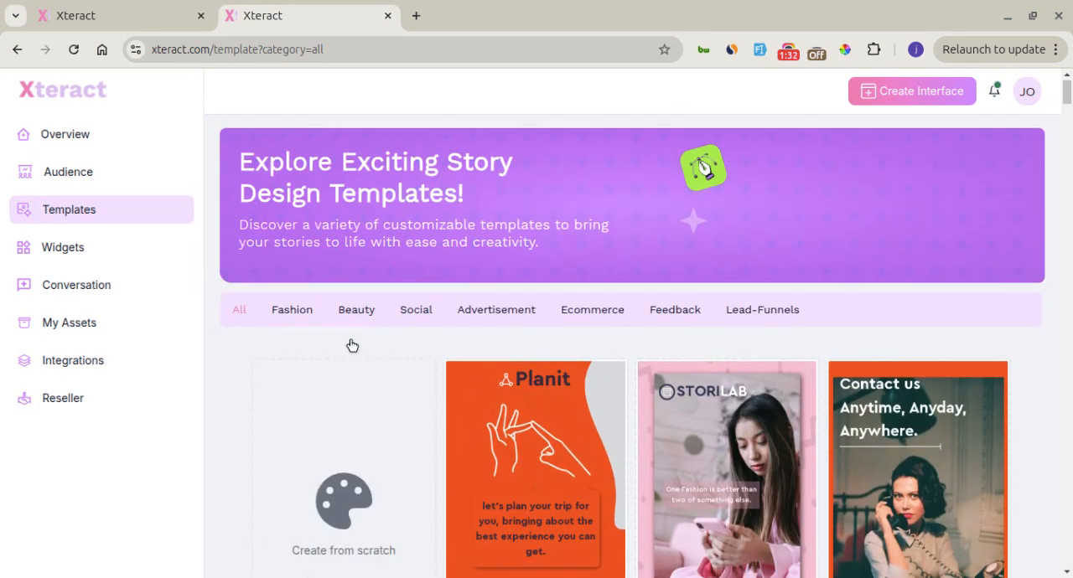
left_click(346, 432)
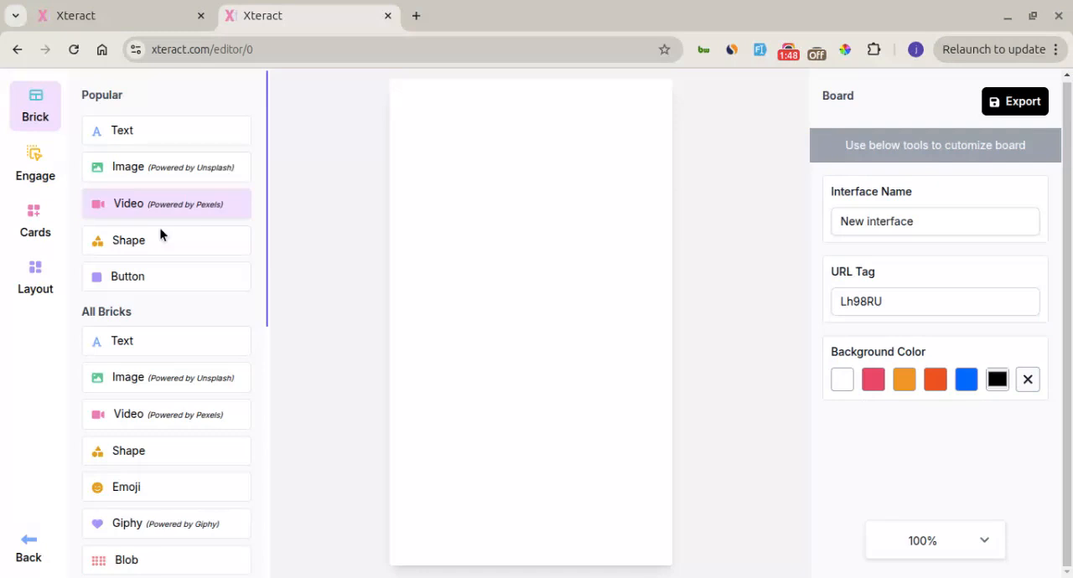
Add a People brick to the blank board and select it to show its customization options
scroll(165, 295, "down", 2)
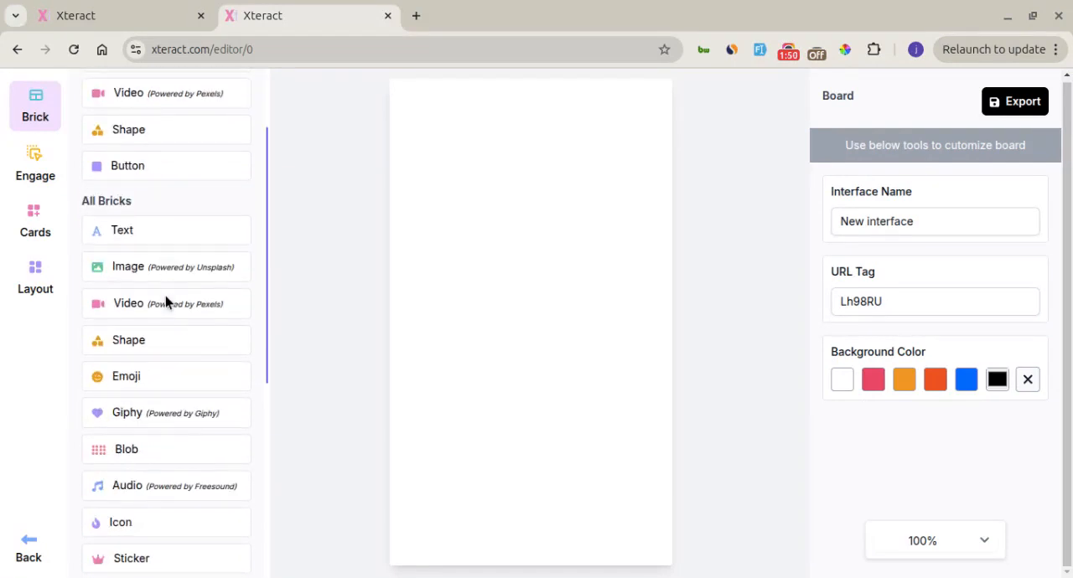
scroll(167, 301, "down", 3)
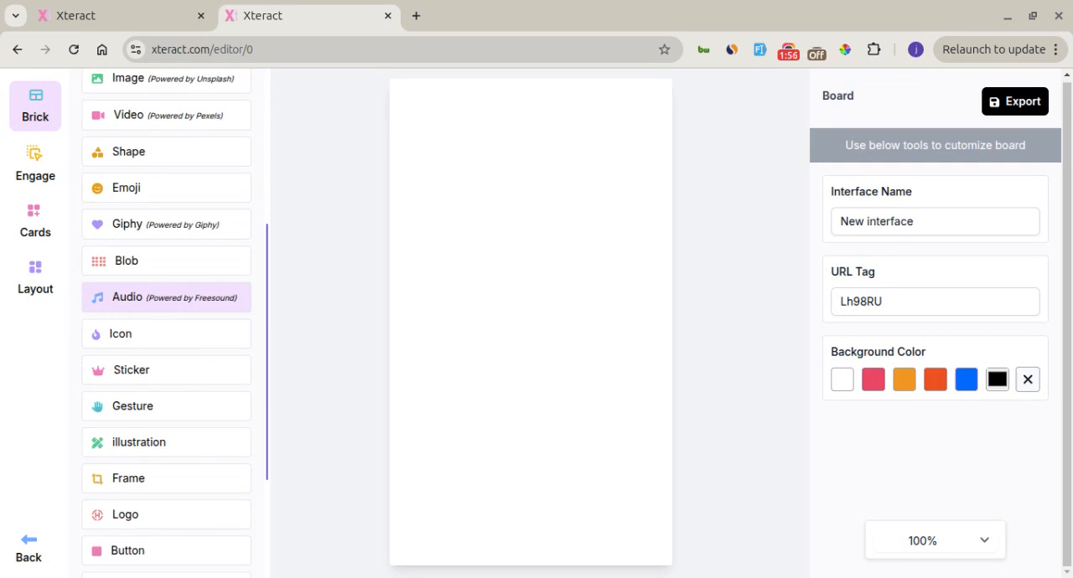
scroll(168, 301, "down", 2)
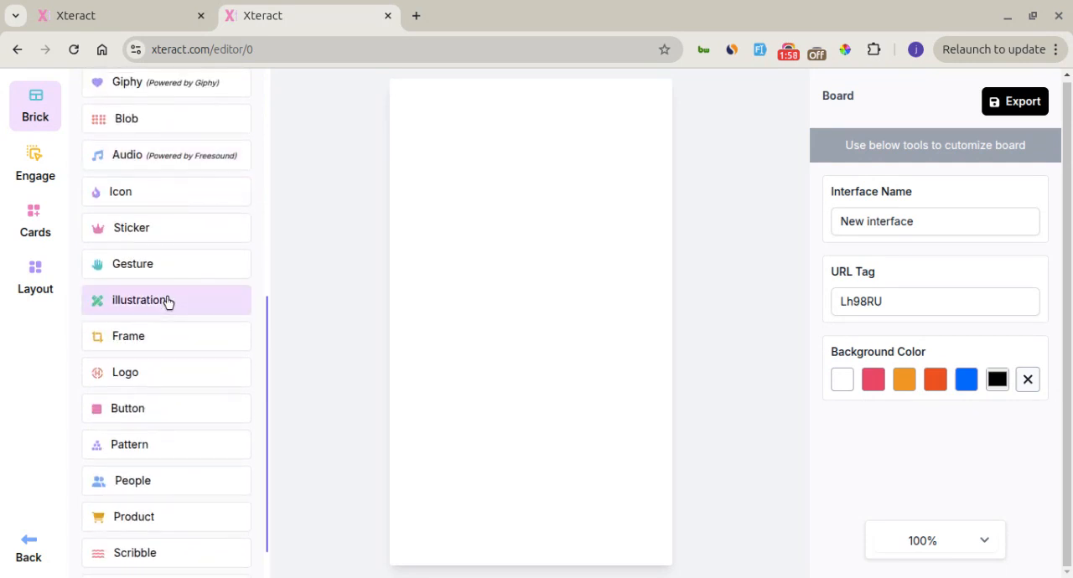
scroll(168, 301, "down", 1)
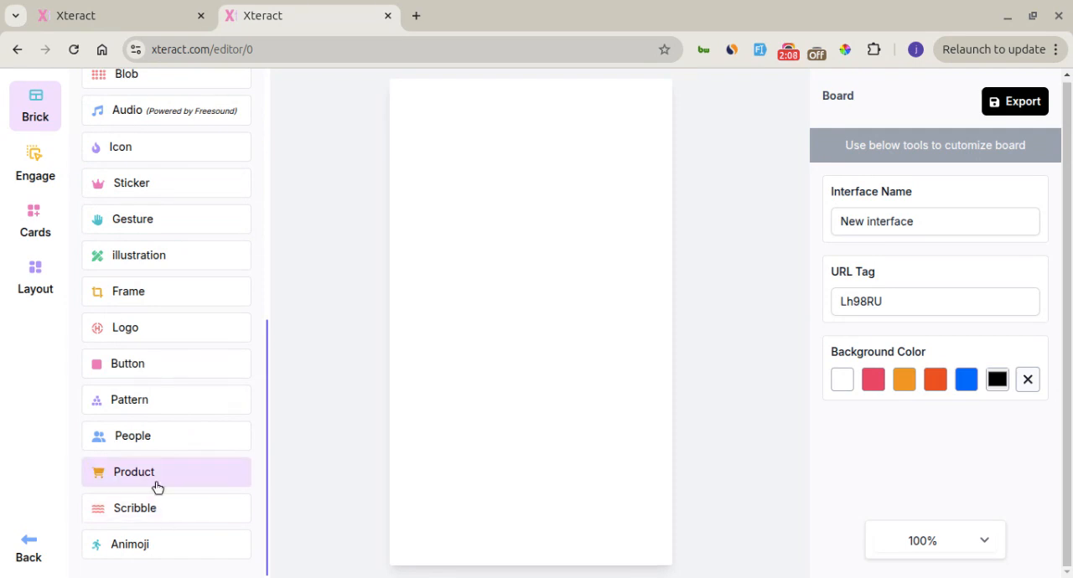
left_click(155, 439)
scroll(174, 369, "up", 5)
scroll(176, 374, "up", 3)
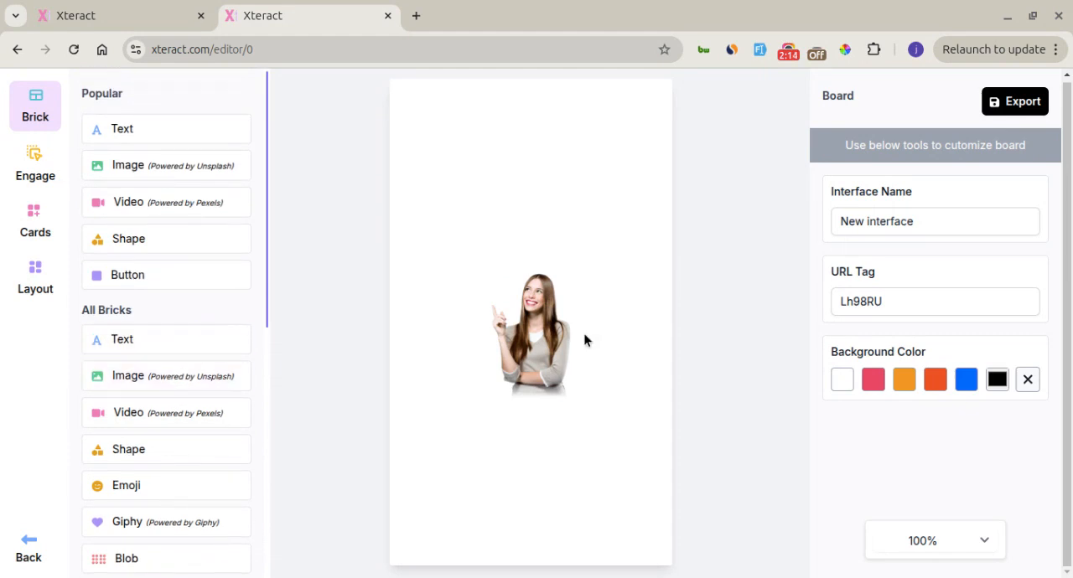
left_click(535, 333)
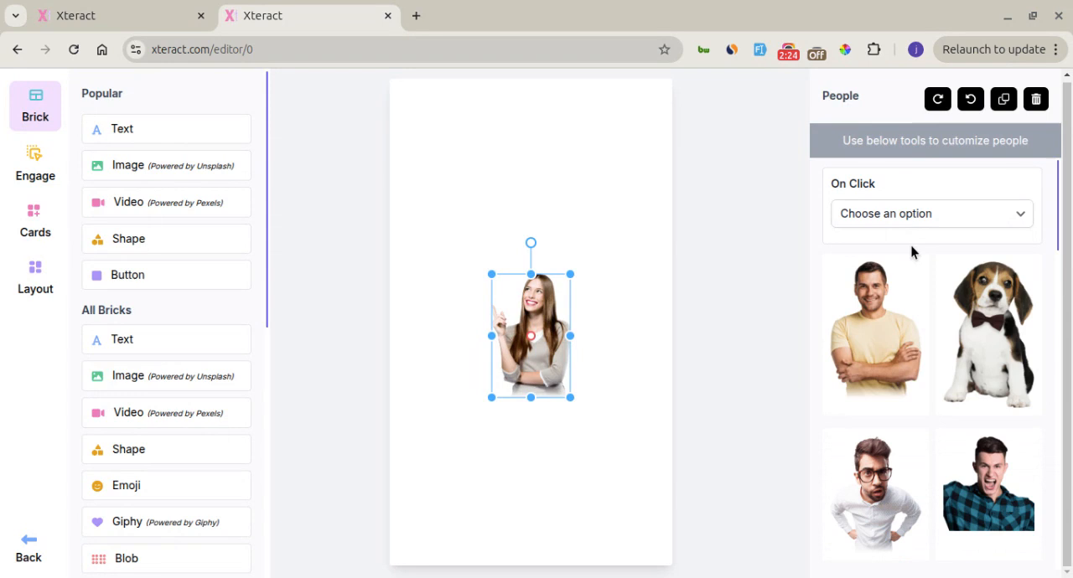
Examine the People options and replace the woman's image with the man in glasses and a white shirt
scroll(912, 252, "down", 10)
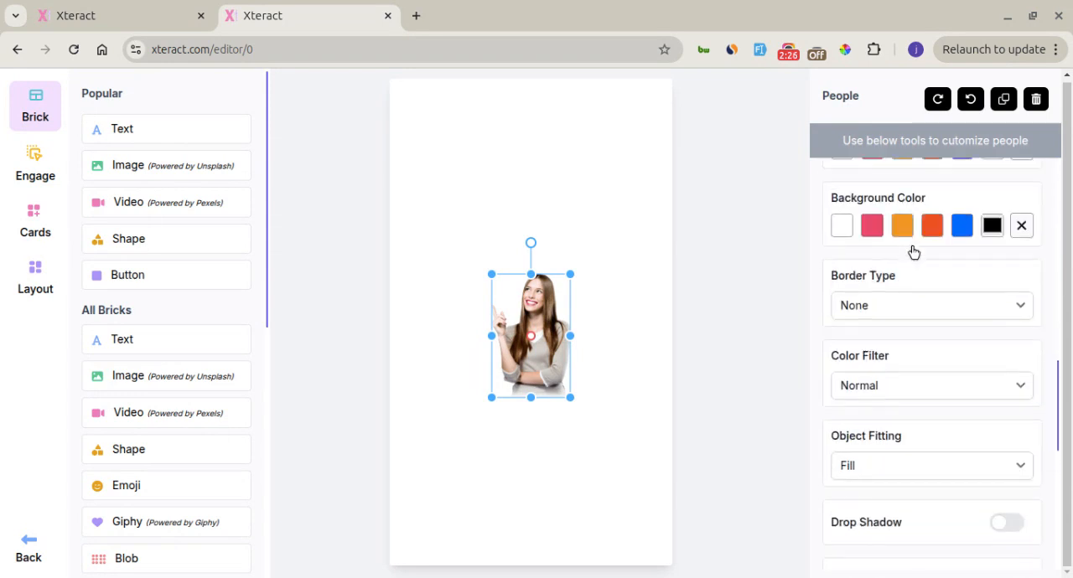
scroll(914, 252, "up", 3)
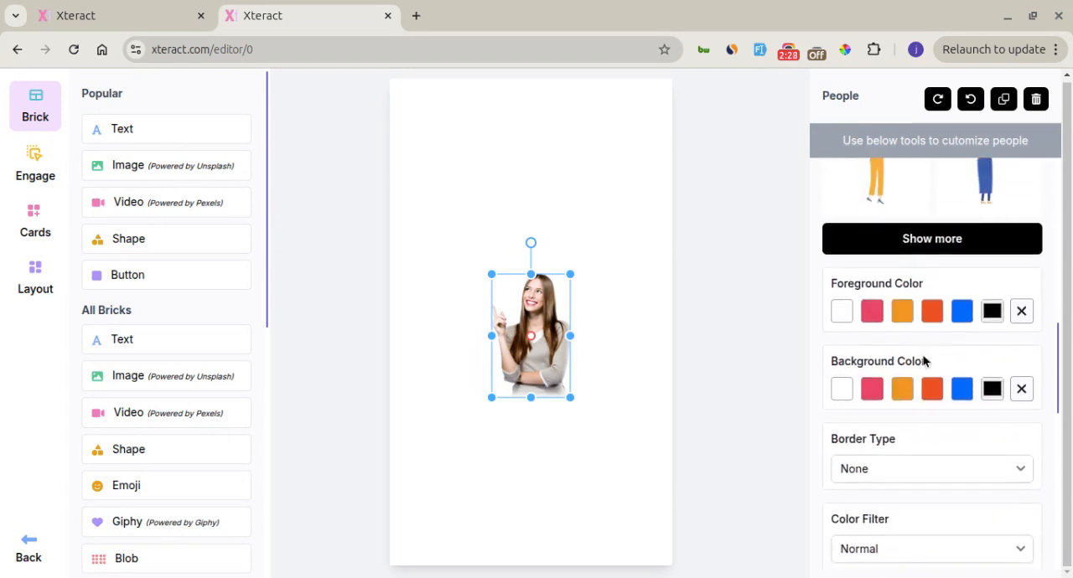
scroll(924, 361, "down", 10)
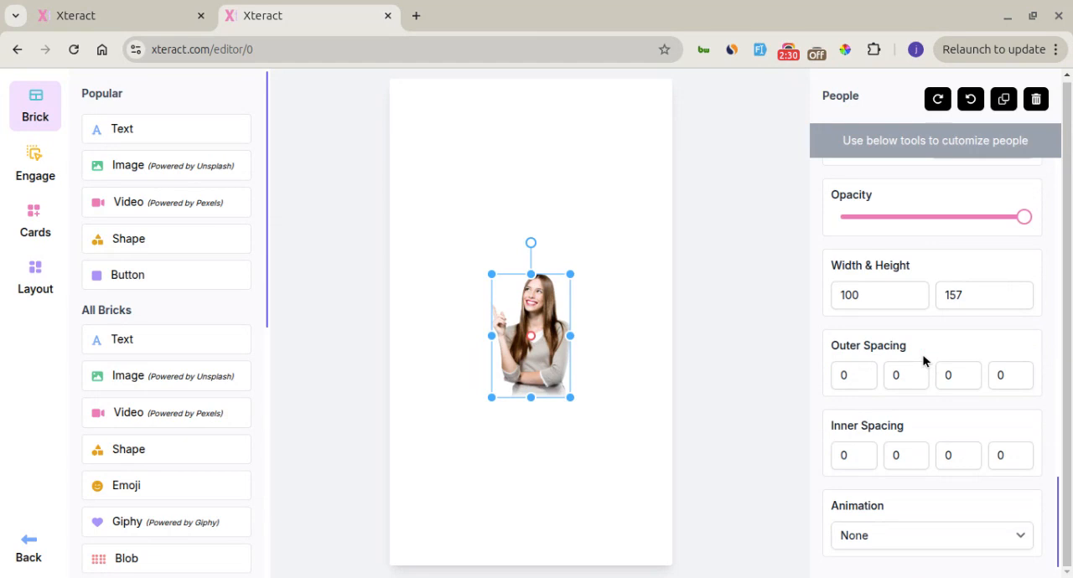
scroll(924, 360, "up", 10)
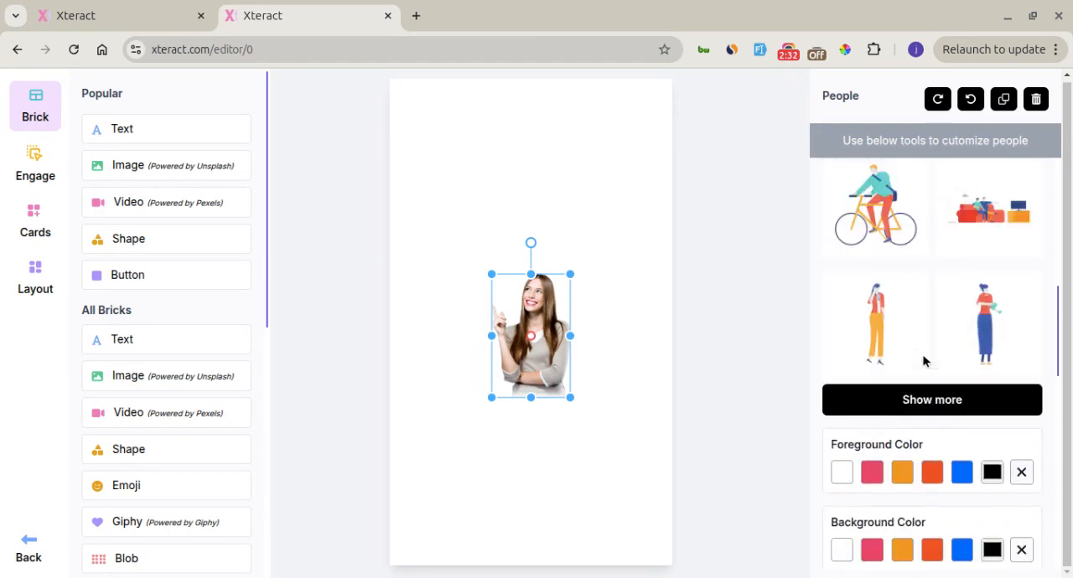
scroll(925, 361, "down", 3)
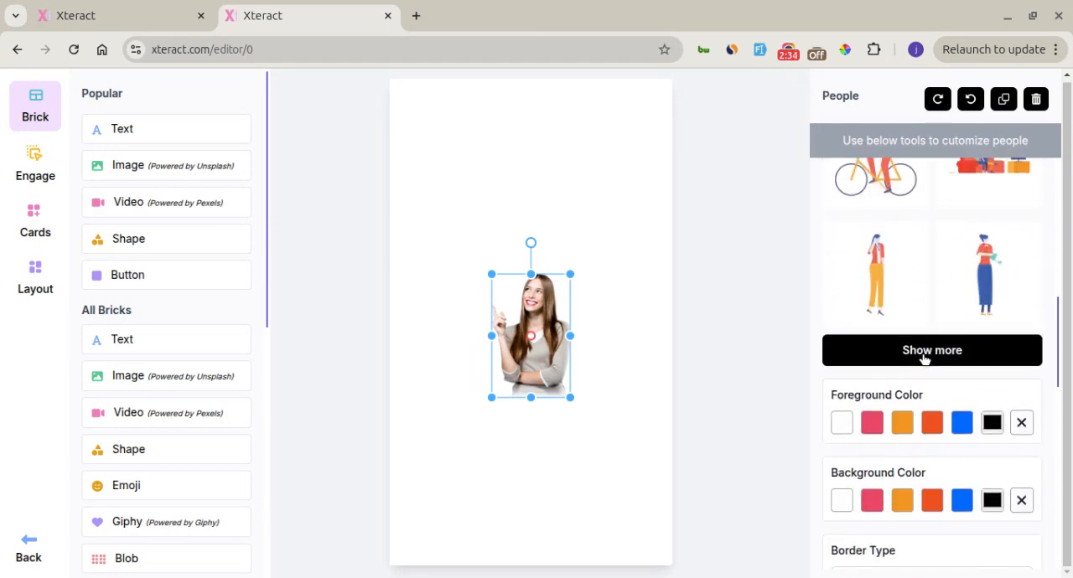
left_click(924, 359)
scroll(924, 361, "up", 6)
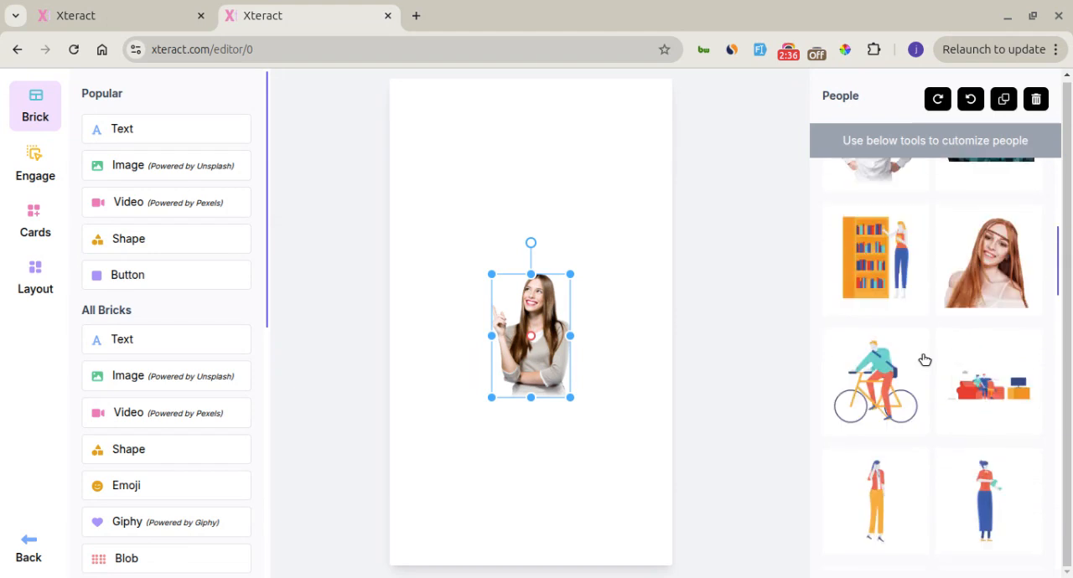
left_click(885, 383)
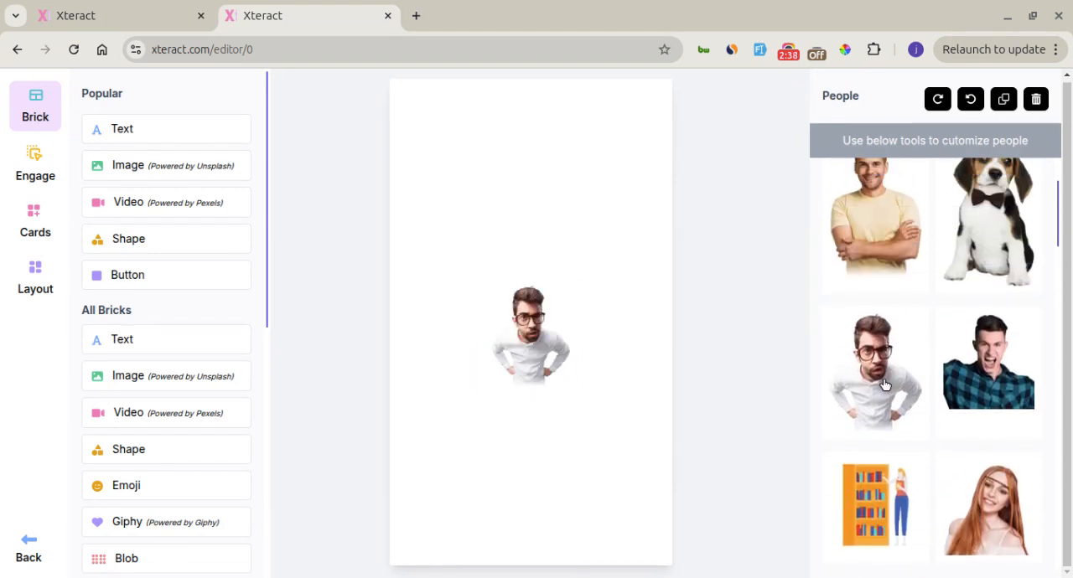
scroll(869, 279, "up", 2)
scroll(868, 278, "up", 1)
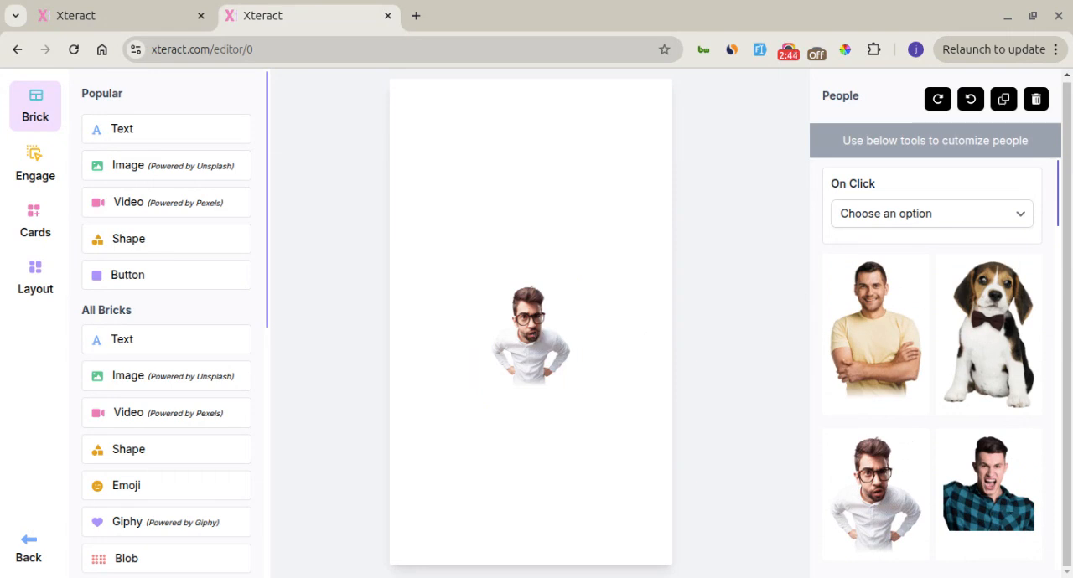
Show the list of engagements and delete the image of the man in glasses from the board
left_click(541, 335)
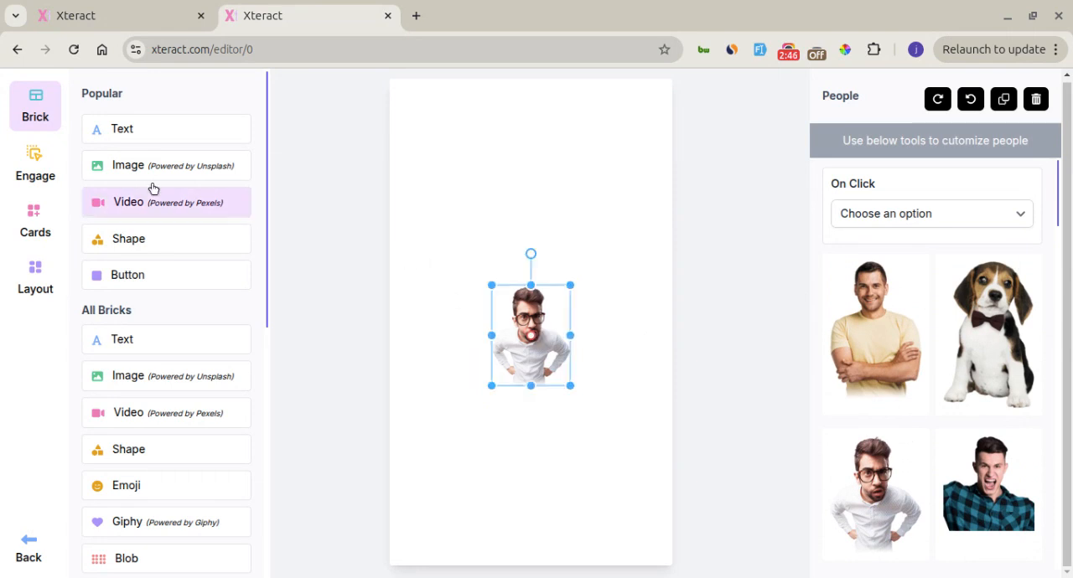
left_click(31, 173)
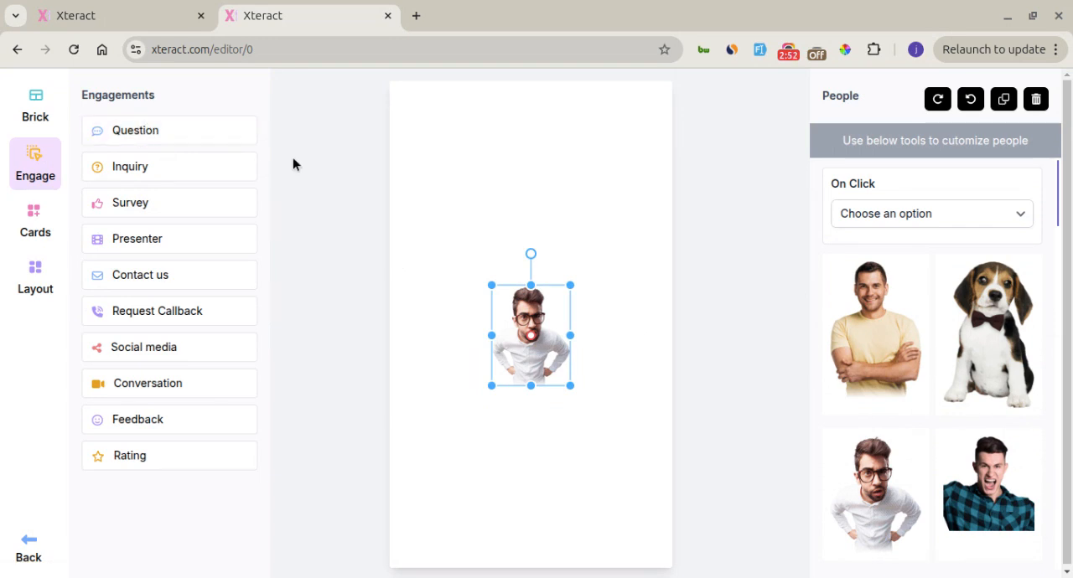
key("Delete")
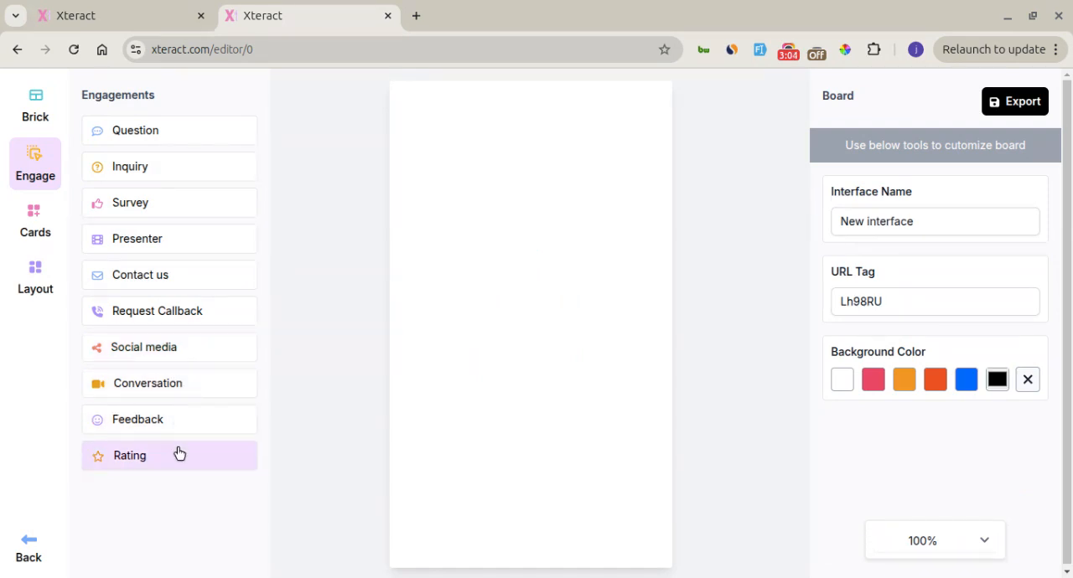
Add a Question engagement to the empty board and select it to review its customization options
left_click(168, 144)
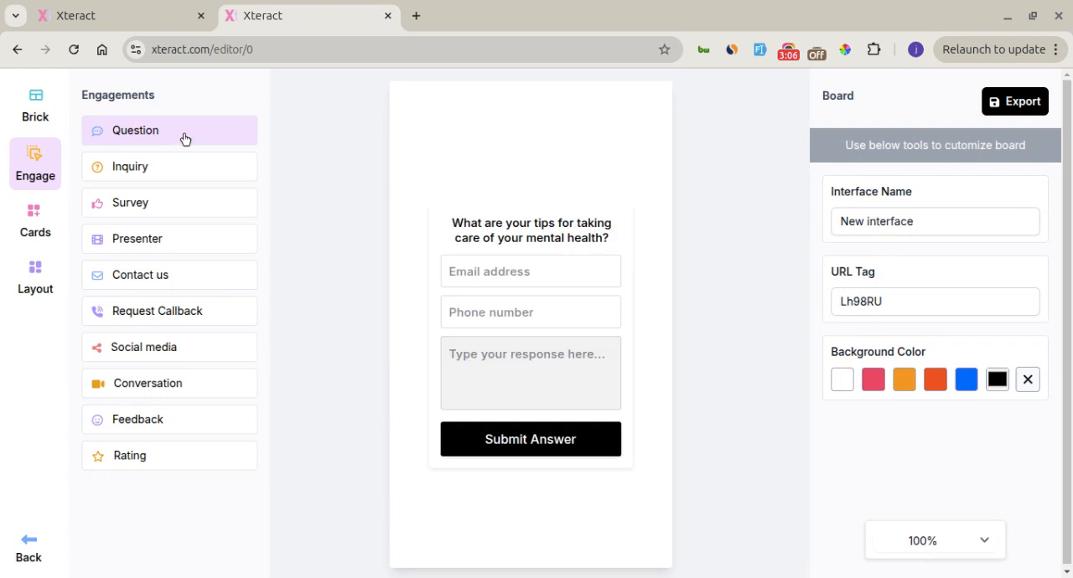
left_click(466, 210)
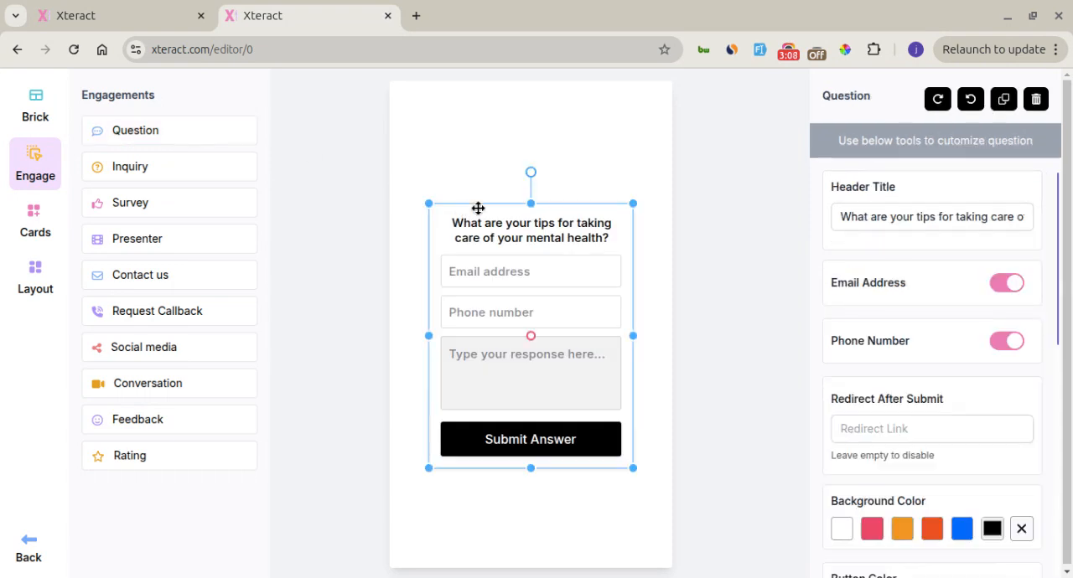
scroll(897, 334, "down", 7)
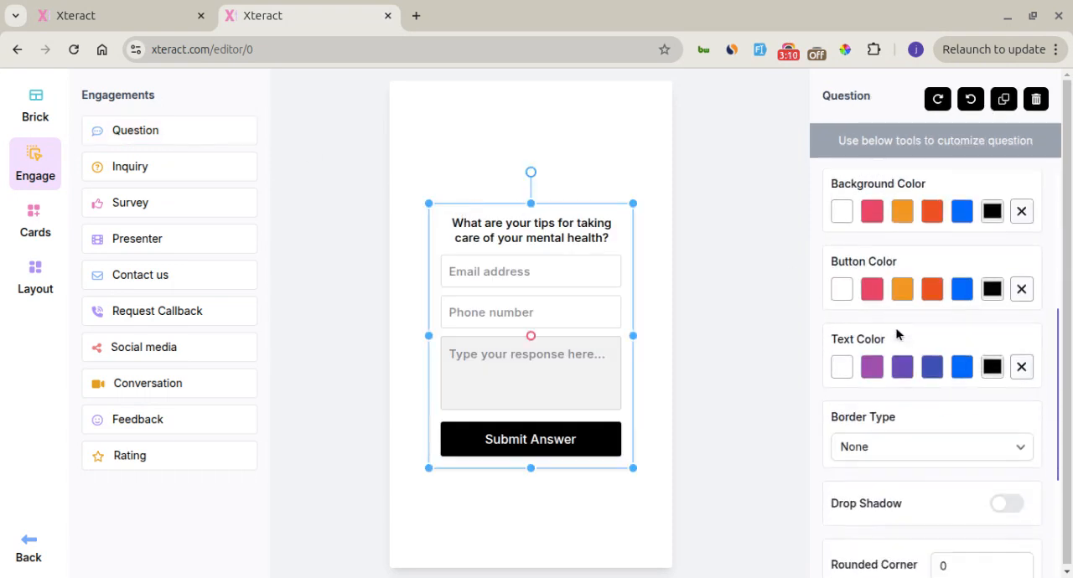
Delete the Question engagement from the board and show the list of available cards
scroll(897, 333, "up", 6)
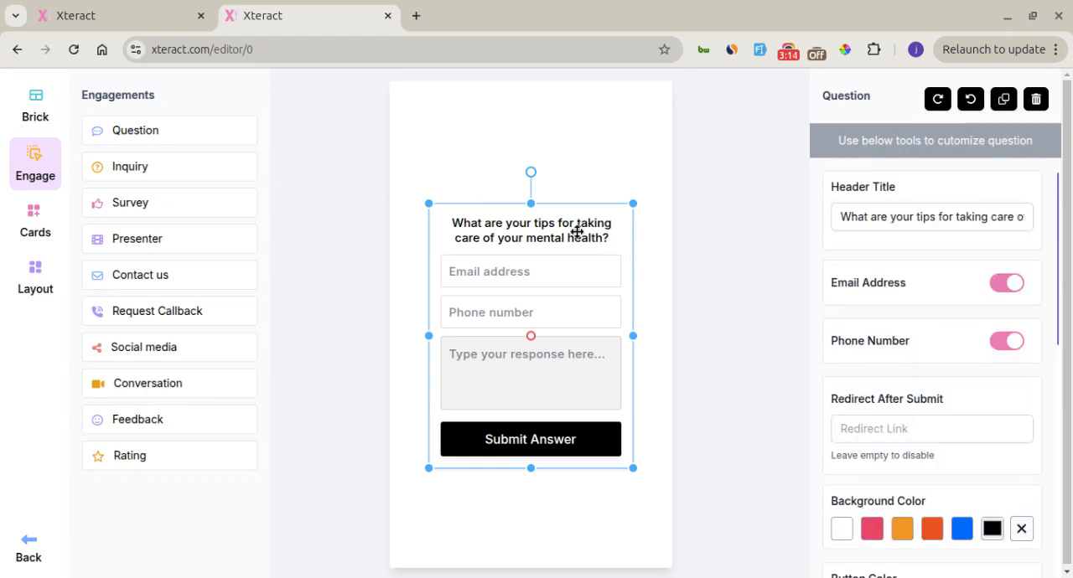
key("Delete")
left_click(35, 222)
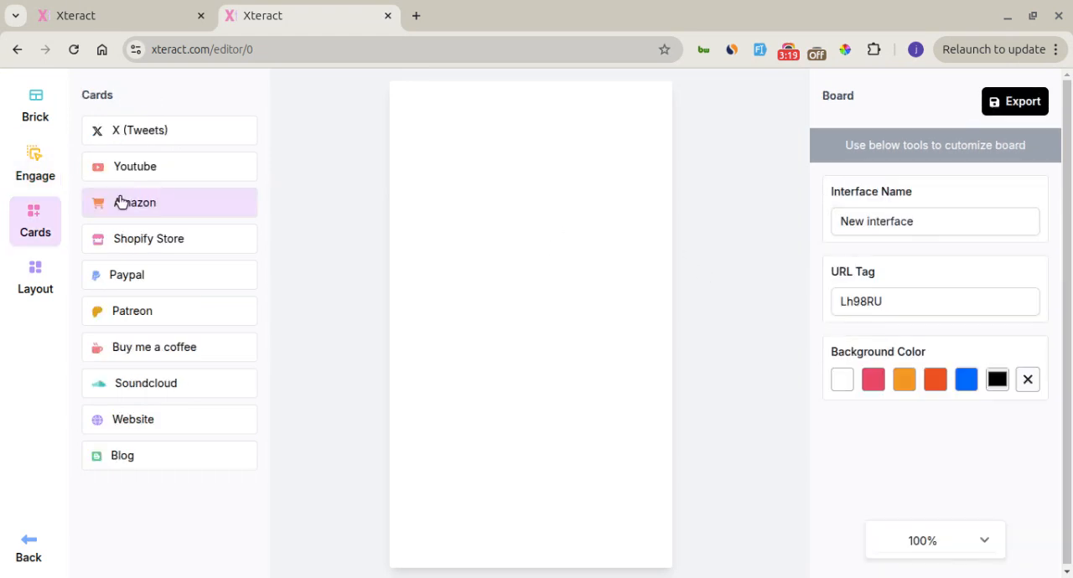
Add an X (Tweets) card, move it higher on the board, and add a Youtube card
left_click(150, 140)
left_click(512, 302)
left_click_drag(513, 304, 514, 202)
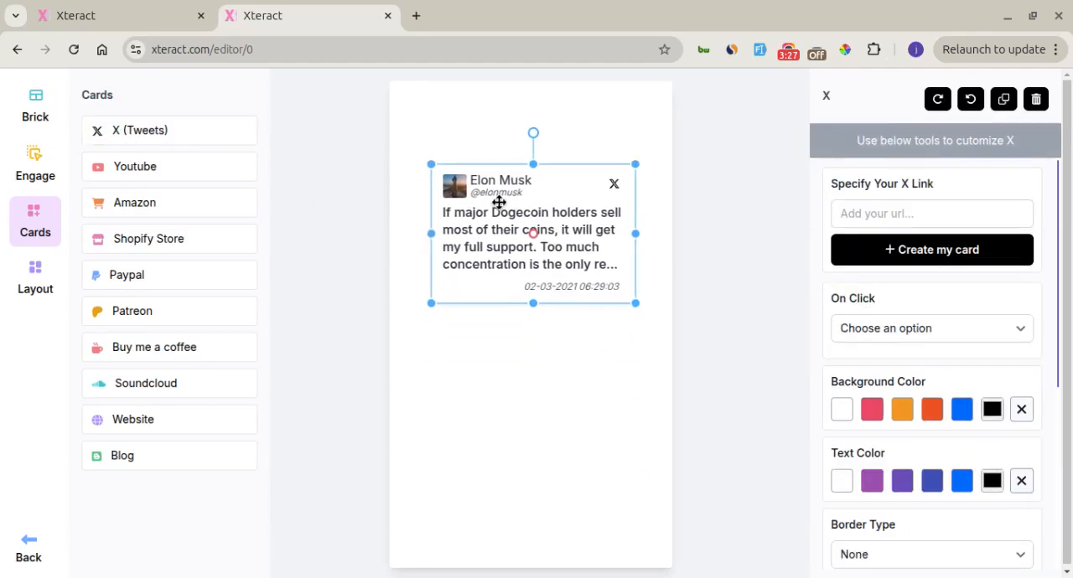
left_click(210, 176)
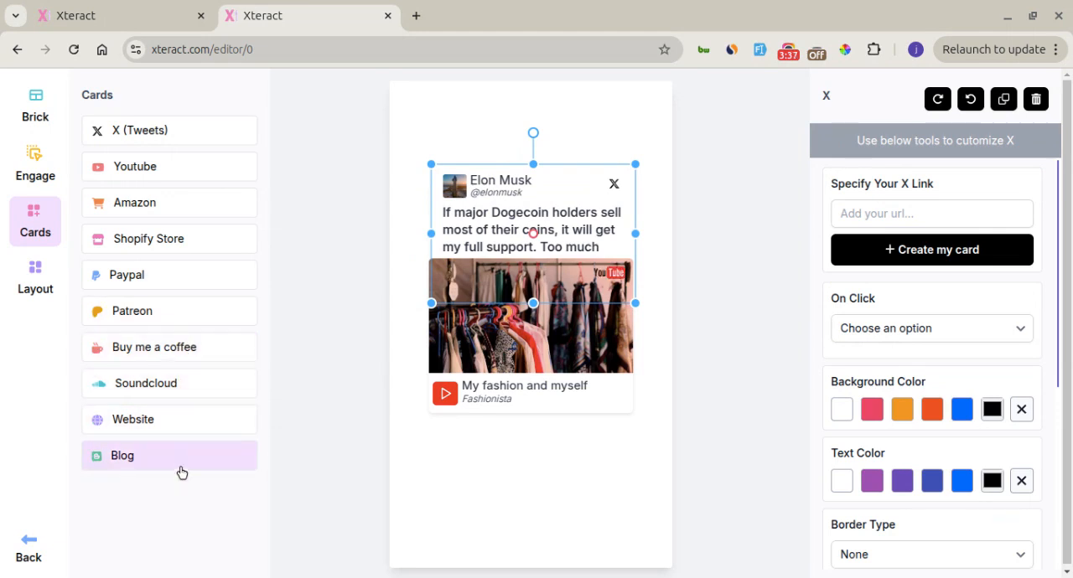
Try the Landscape layout for the board and return it to Portrait
left_click(38, 272)
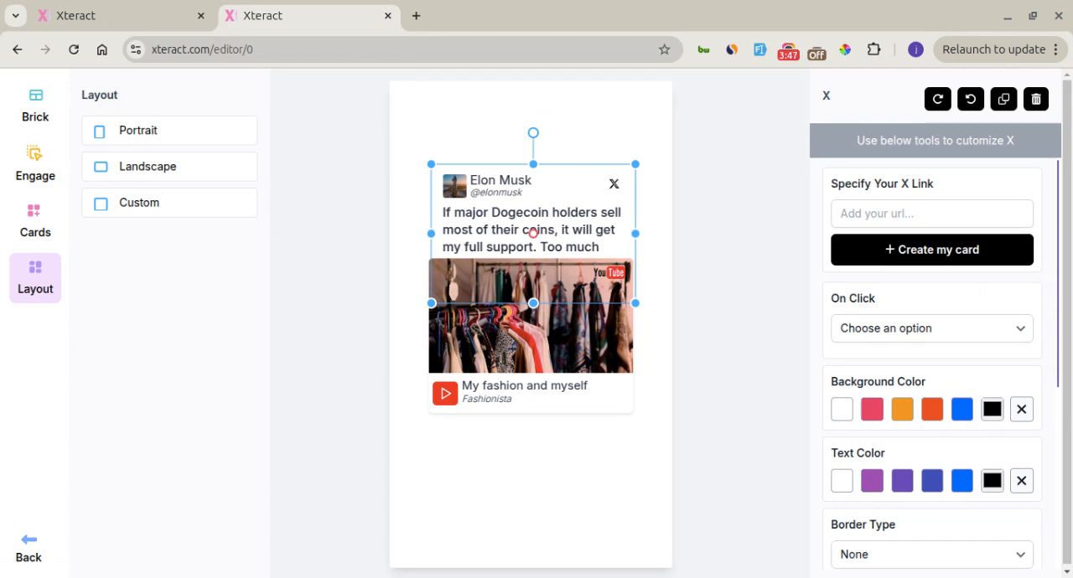
left_click(154, 175)
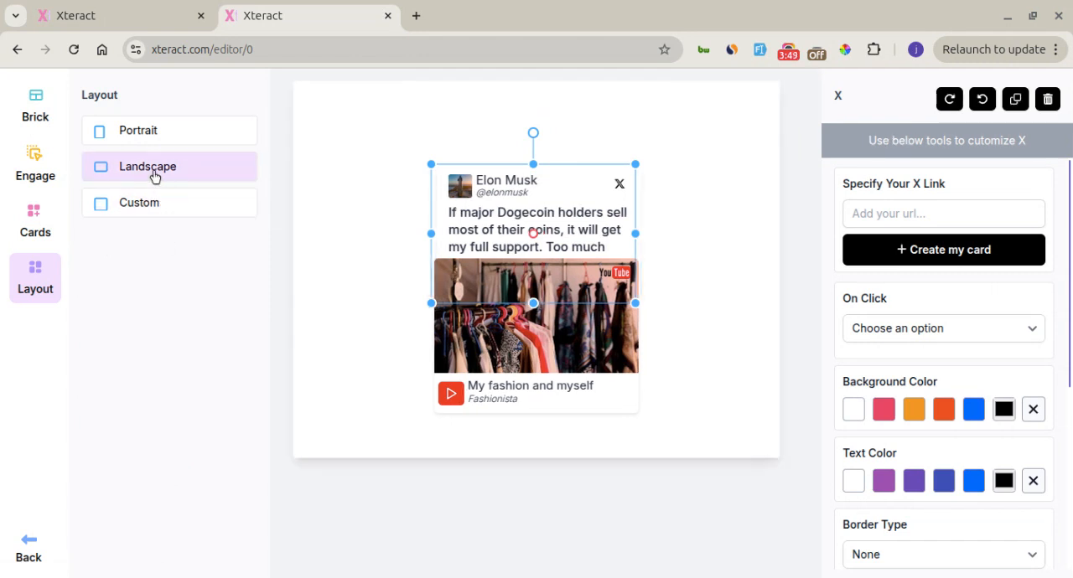
left_click(169, 134)
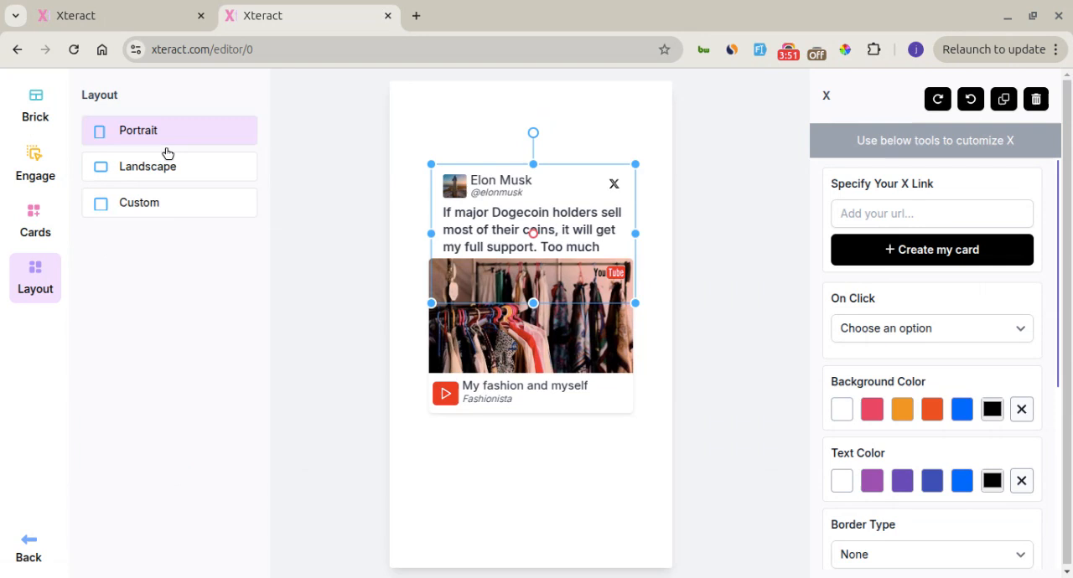
Show the list of bricks and delete both the X card and the Youtube card from the board
left_click(38, 116)
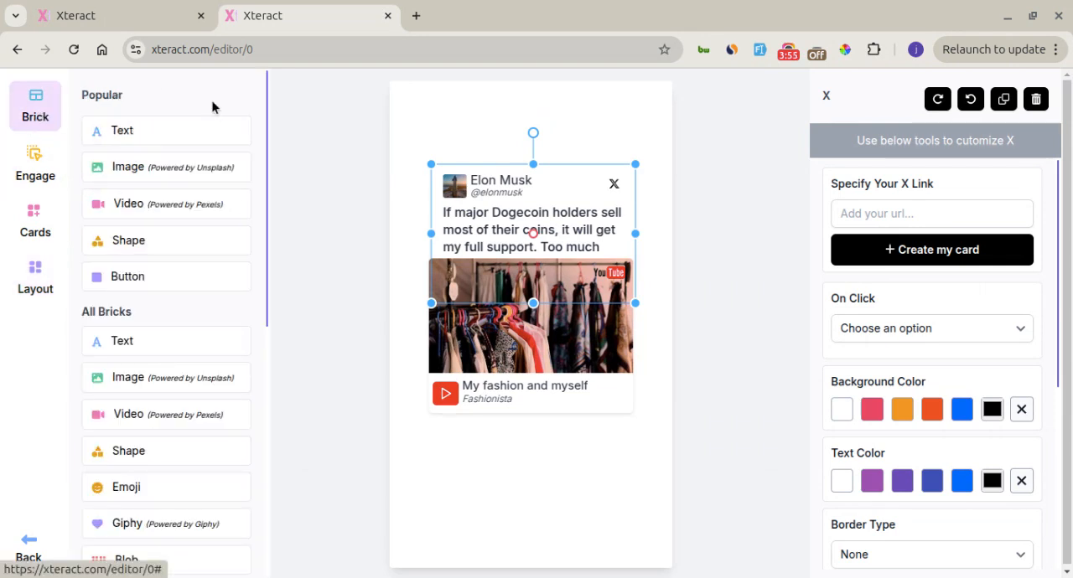
key("Delete")
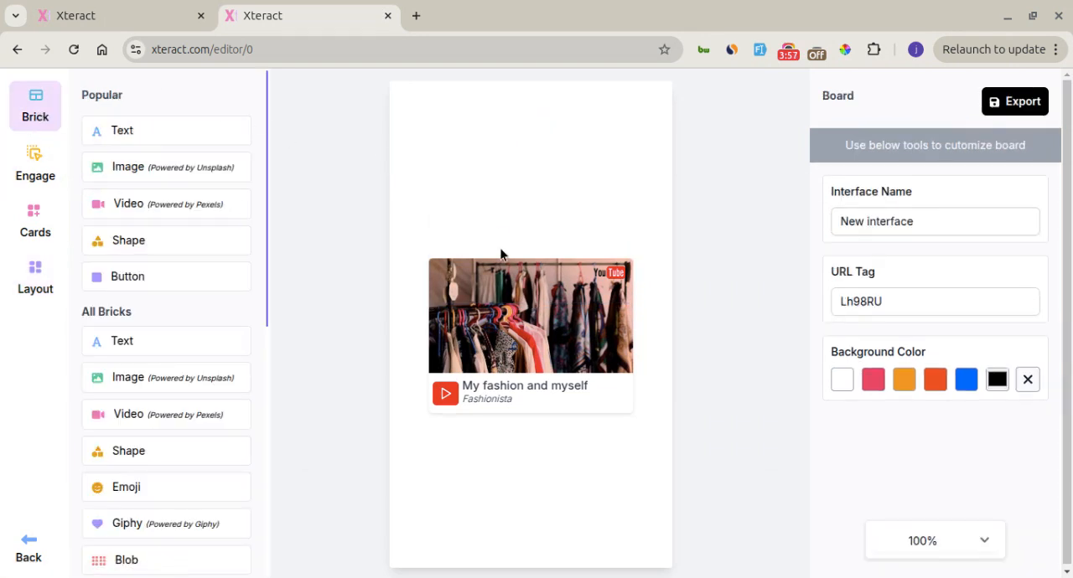
left_click(508, 272)
key("Delete")
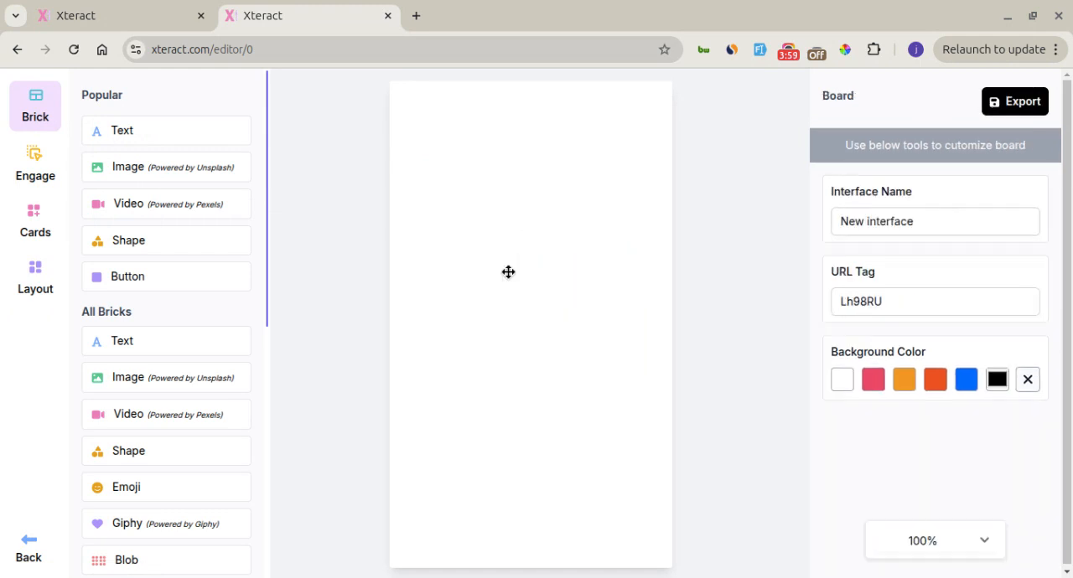
Add a Presenter engagement to the empty board and select it to show its customization options
left_click(32, 174)
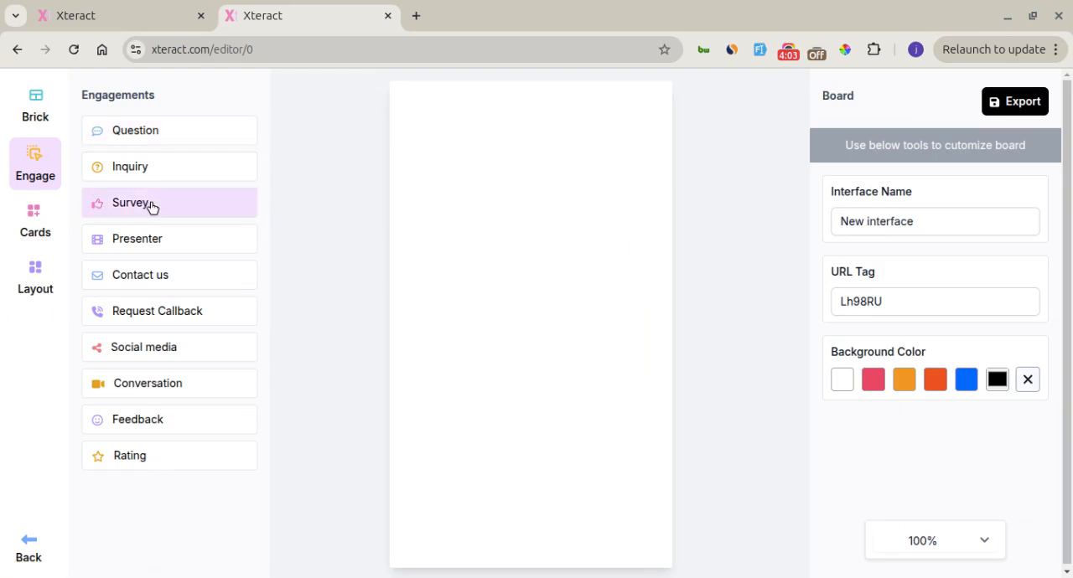
left_click(165, 245)
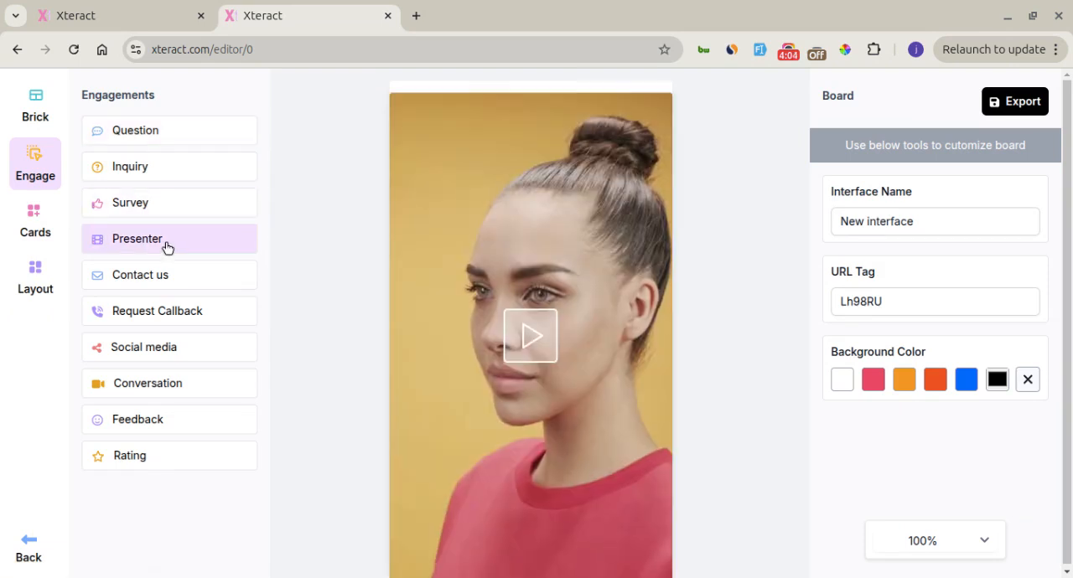
left_click(481, 178)
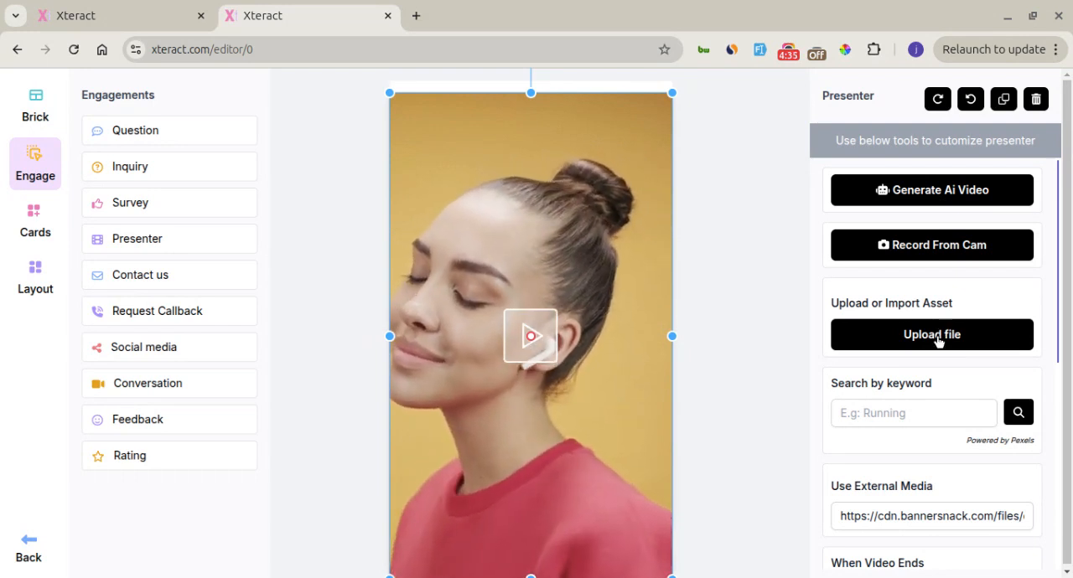
Examine the Presenter's media options, including the keyword search and the external media link
left_click(914, 409)
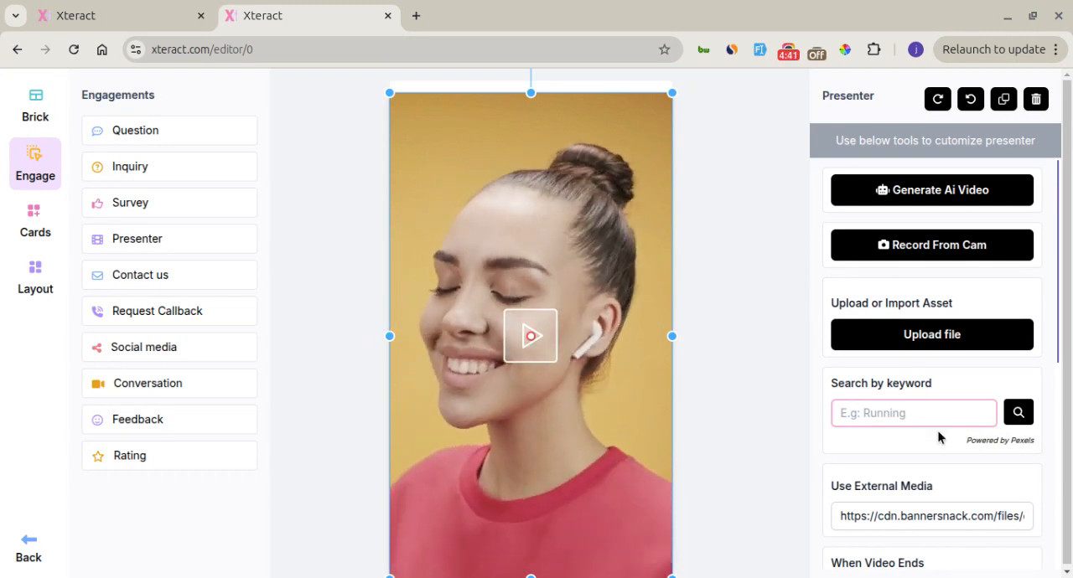
scroll(964, 442, "down", 1)
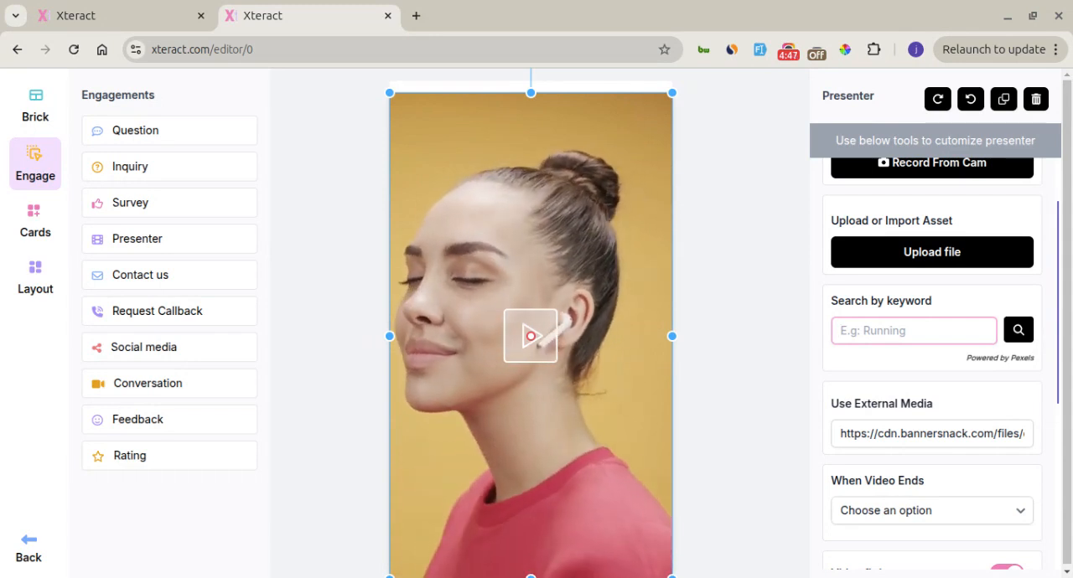
left_click(964, 433)
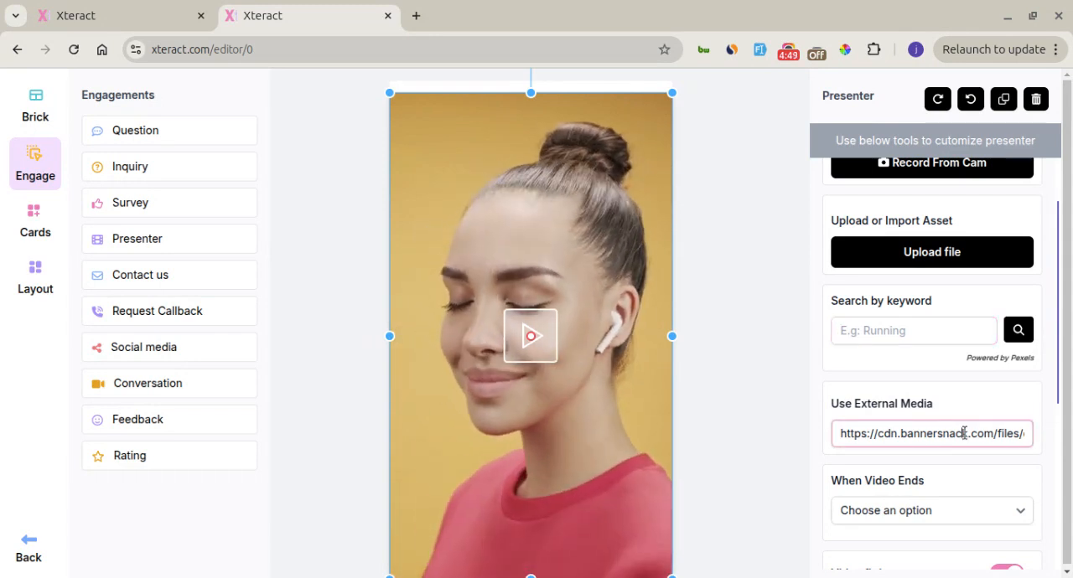
scroll(963, 433, "up", 1)
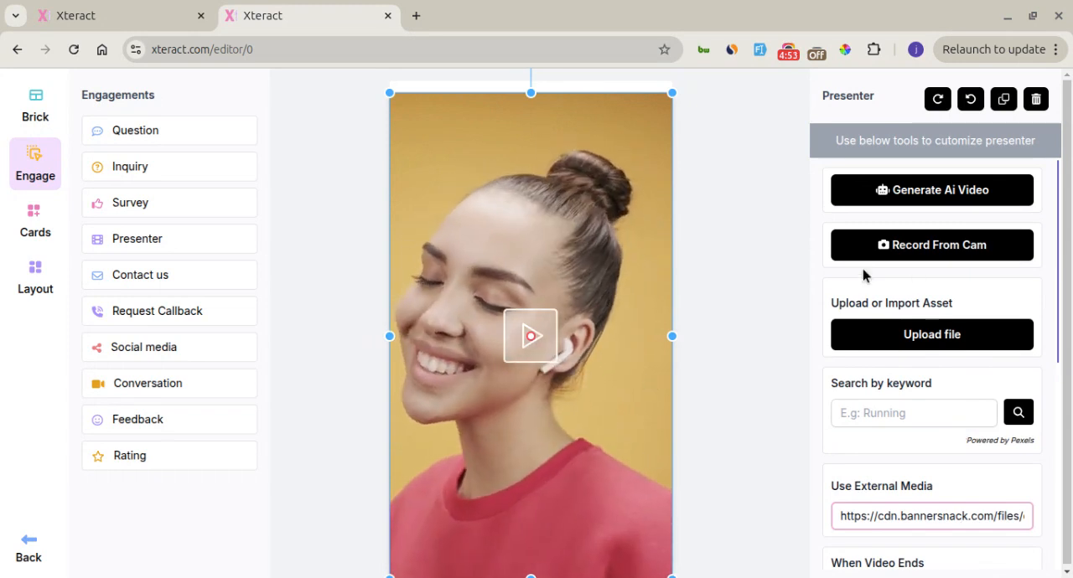
Open the AI video generator for the presenter, clear the ecommerce keyword and restore it
left_click(906, 198)
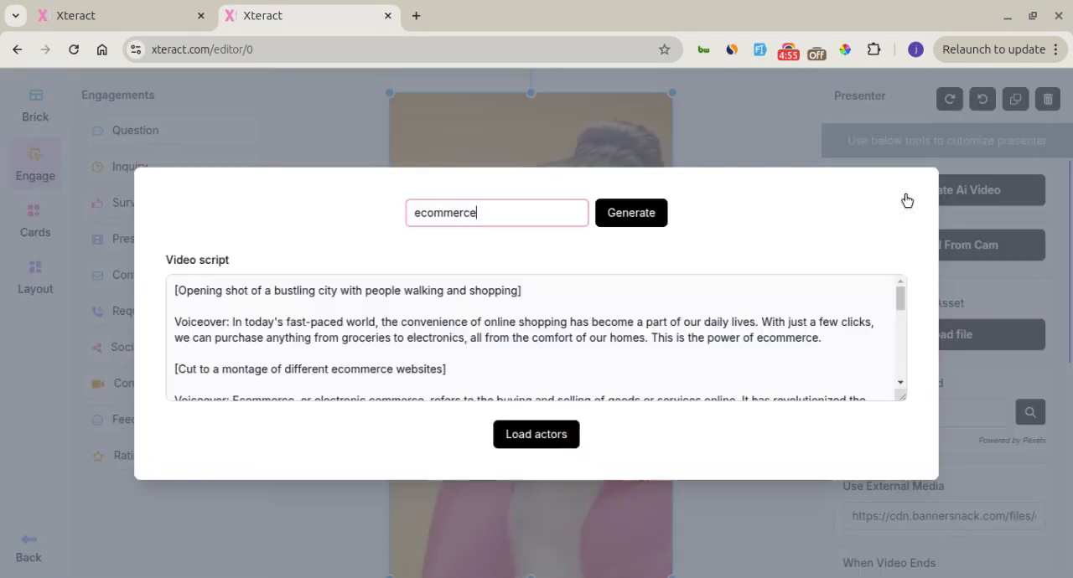
left_click(706, 294)
left_click(536, 212)
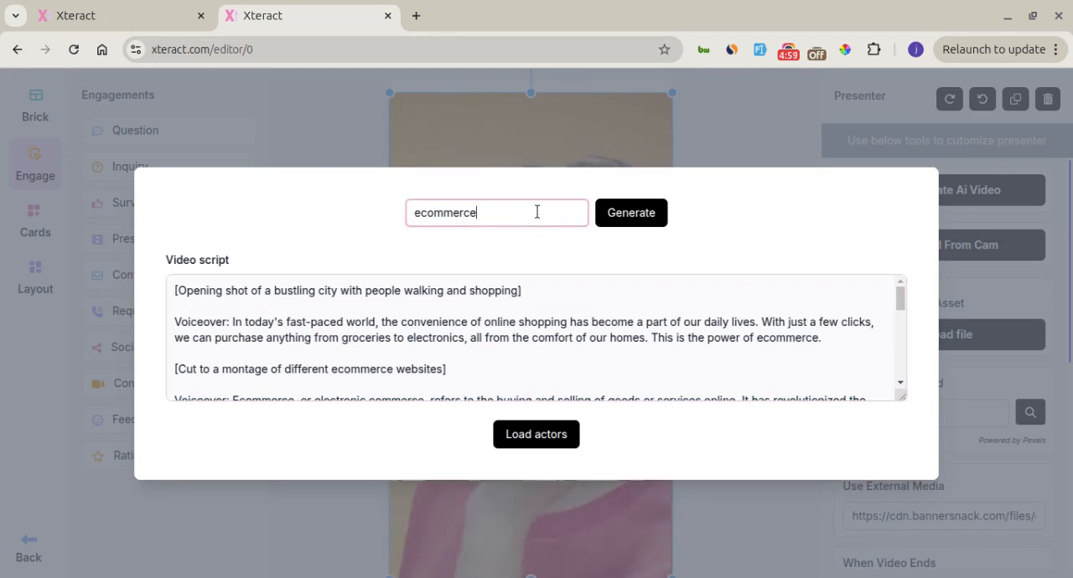
key("ctrl+a")
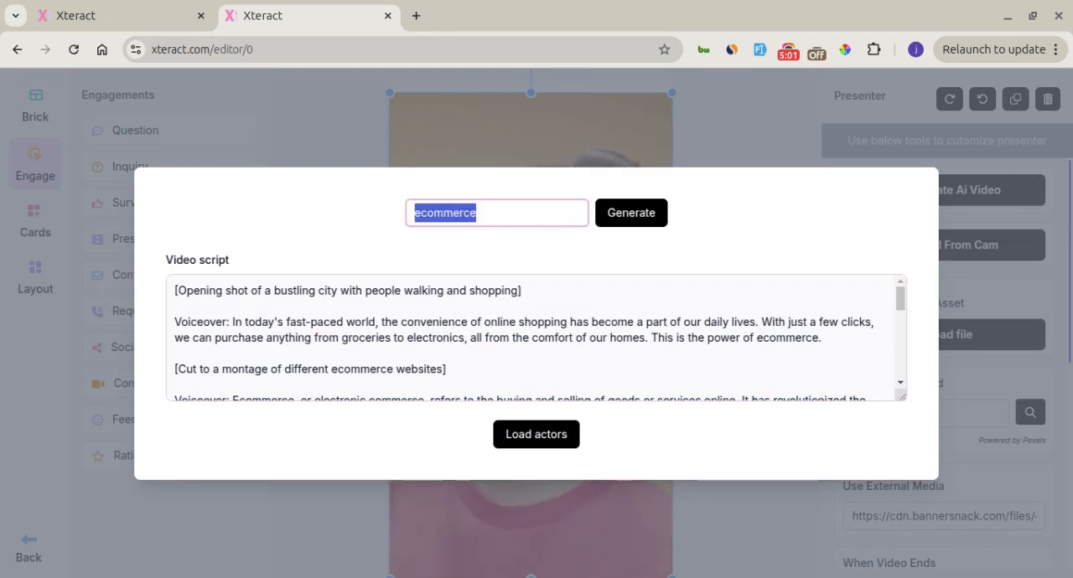
key("BackSpace")
key("ctrl+z")
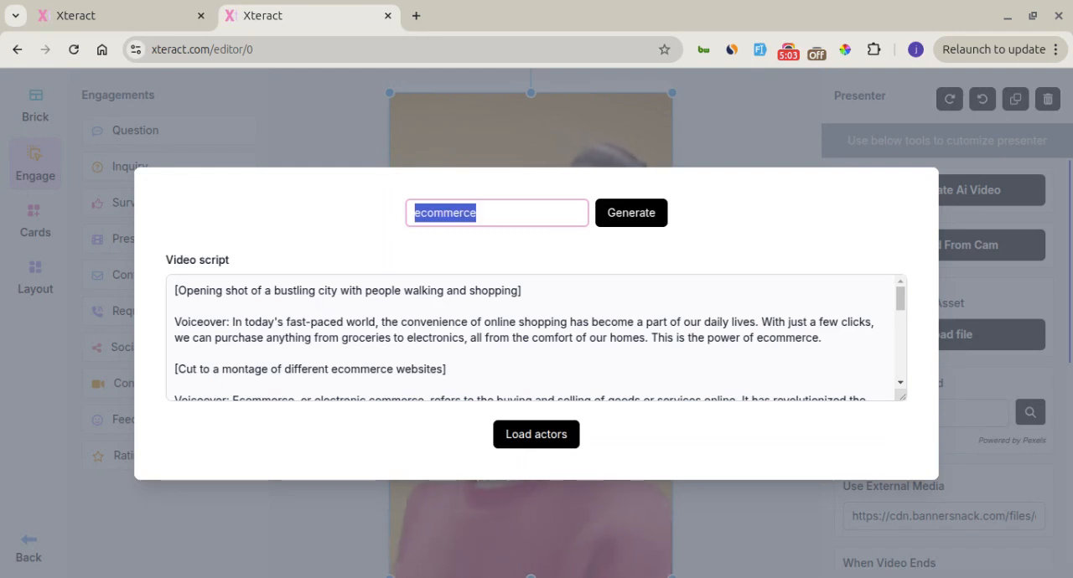
Replace the whole video script with the copied ecommerce narration that begins "In today's fast-paced world" and ends "Happy shopping!"
key("alt+Tab")
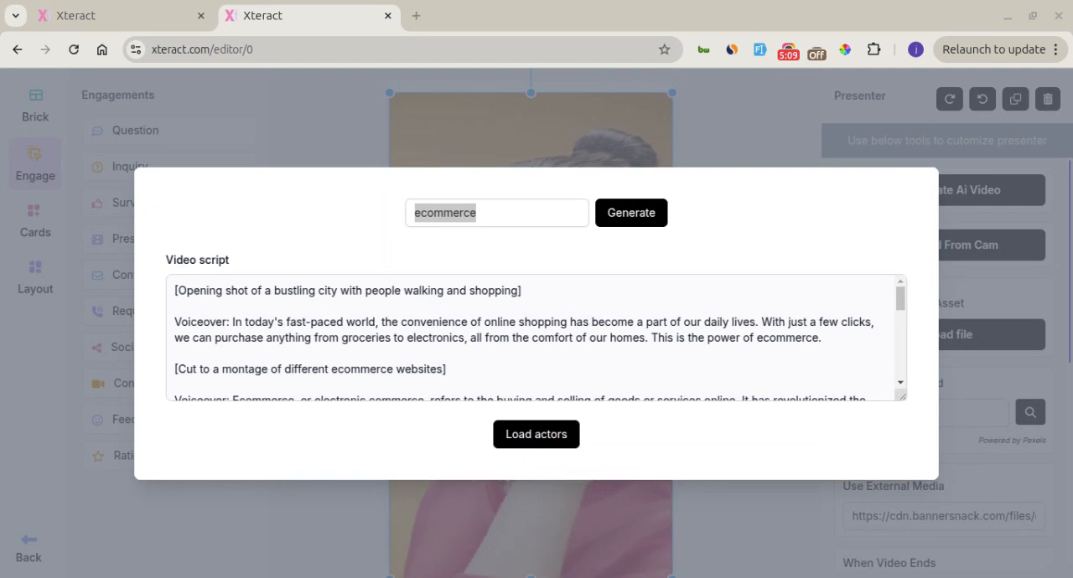
key("alt+Tab")
left_click(362, 303)
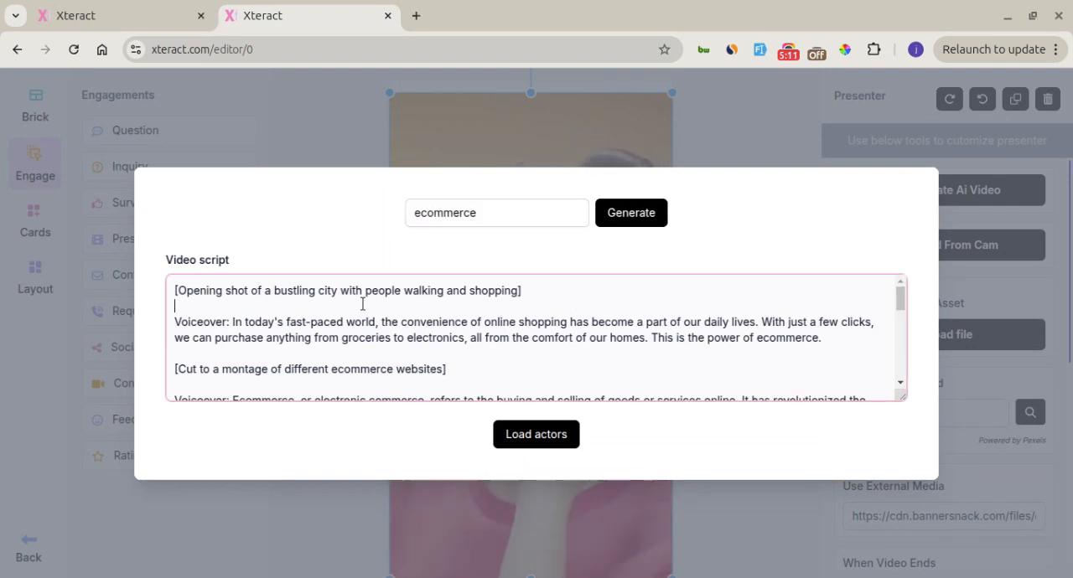
key("ctrl+a")
type("In today's fast-paced world, the convenience of online shopping has become a part of our daily lives. With just a few clicks, we can purchase anything from groceries to electronics, all from the comfort of our homes. This is the power of ecommerce.  Ecommerce, or electronic commerce, refers to the buying and selling of goods or services online. It has revolutionized the way we shop and has become a multi-trillion dollar industry worldwide.  Thank you for joining us on this journey through the world of ecommerce. Happy shopping!")
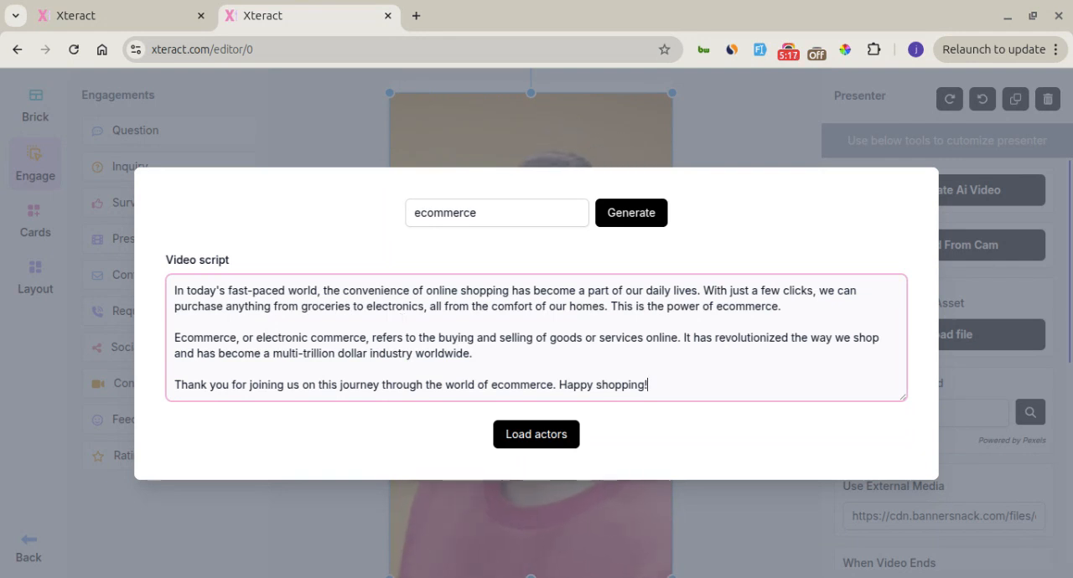
Load the actors, browse their pages, select the woman in the blue top, and close the AI video generator without generating
left_click(513, 444)
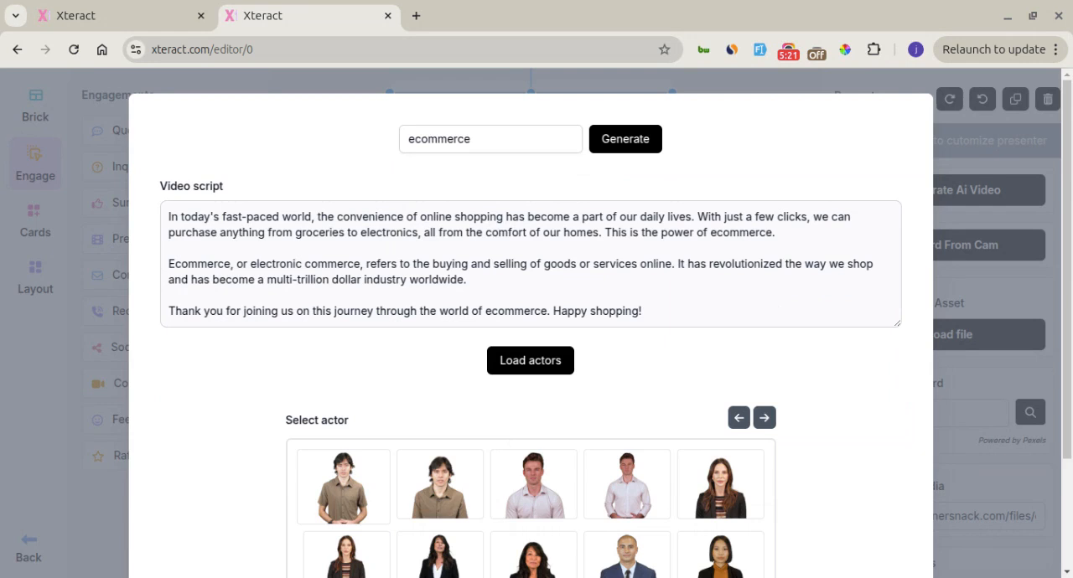
scroll(824, 459, "down", 2)
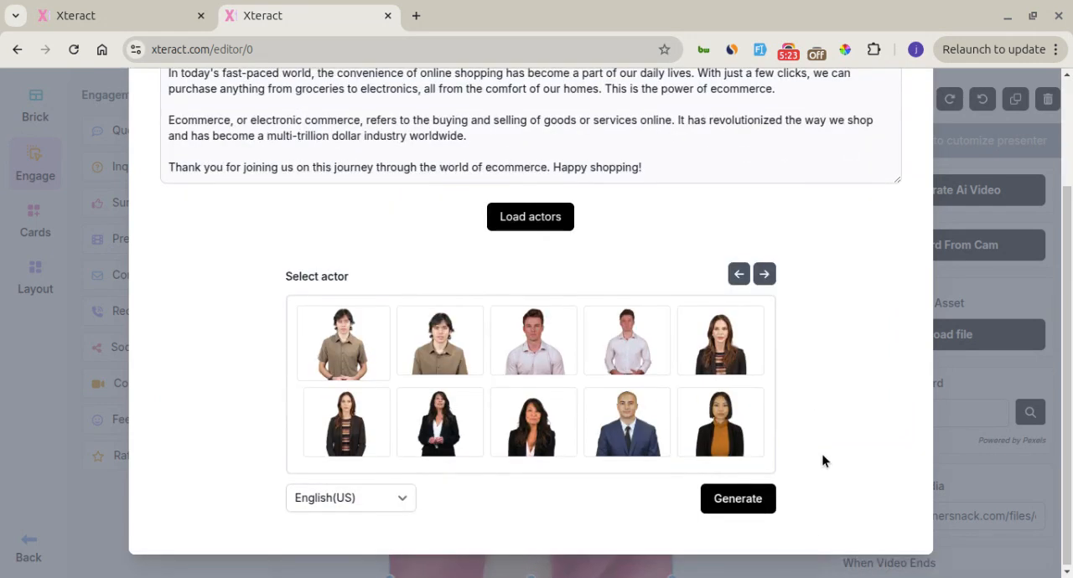
left_click(763, 276)
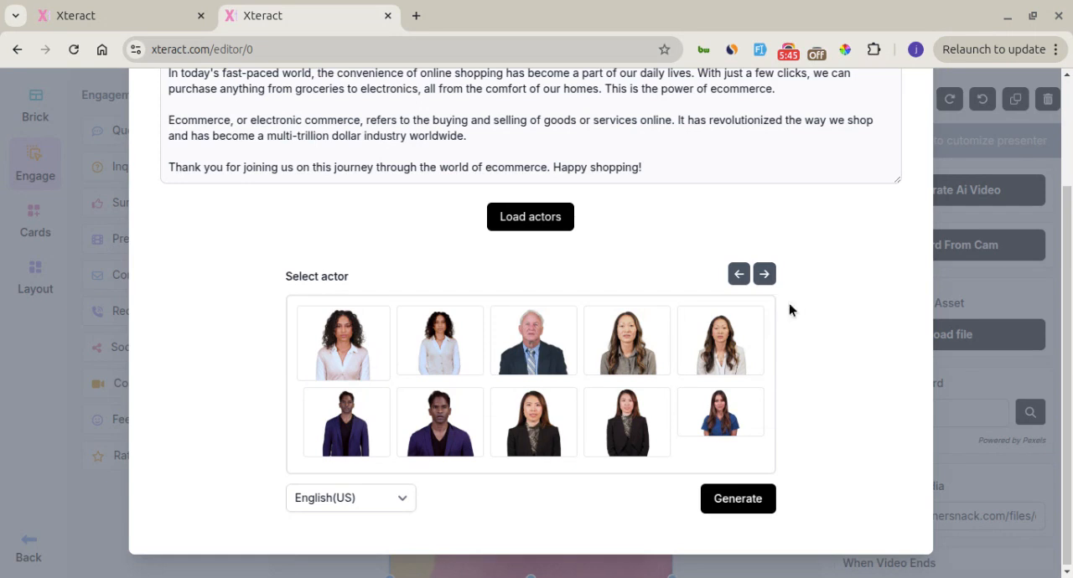
left_click(761, 284)
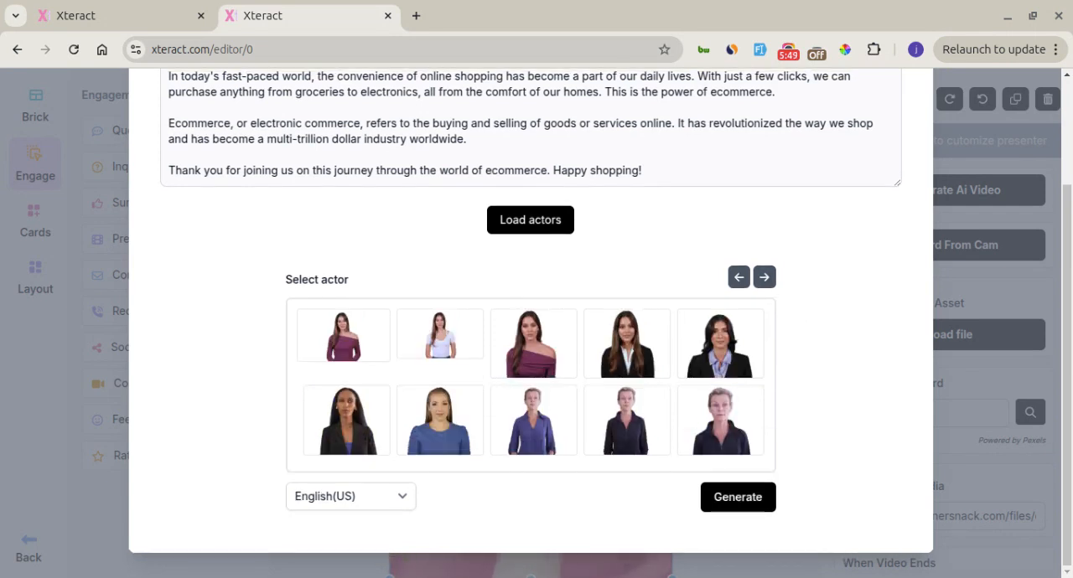
left_click(643, 434)
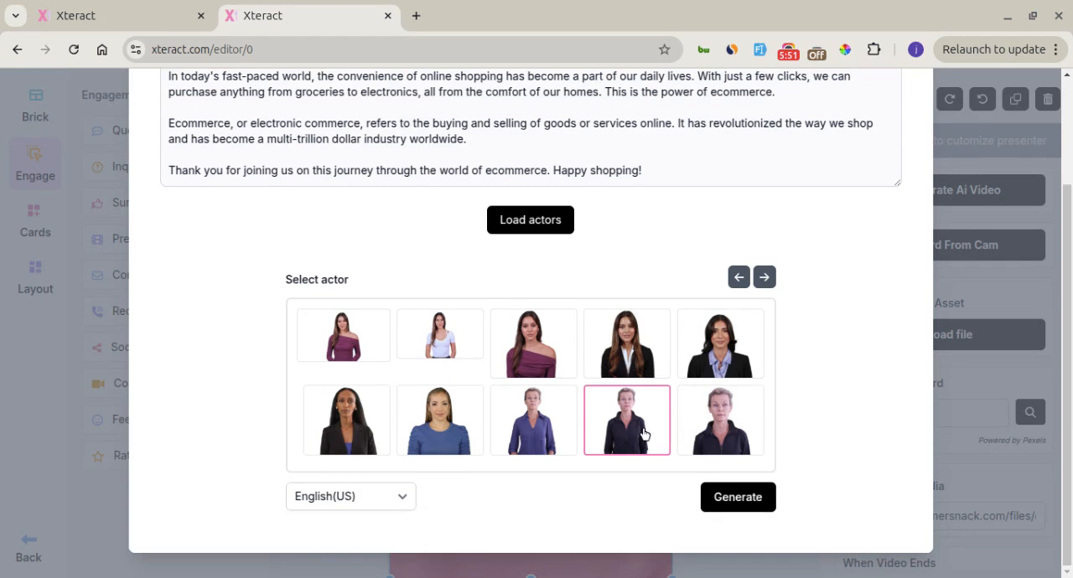
left_click(444, 428)
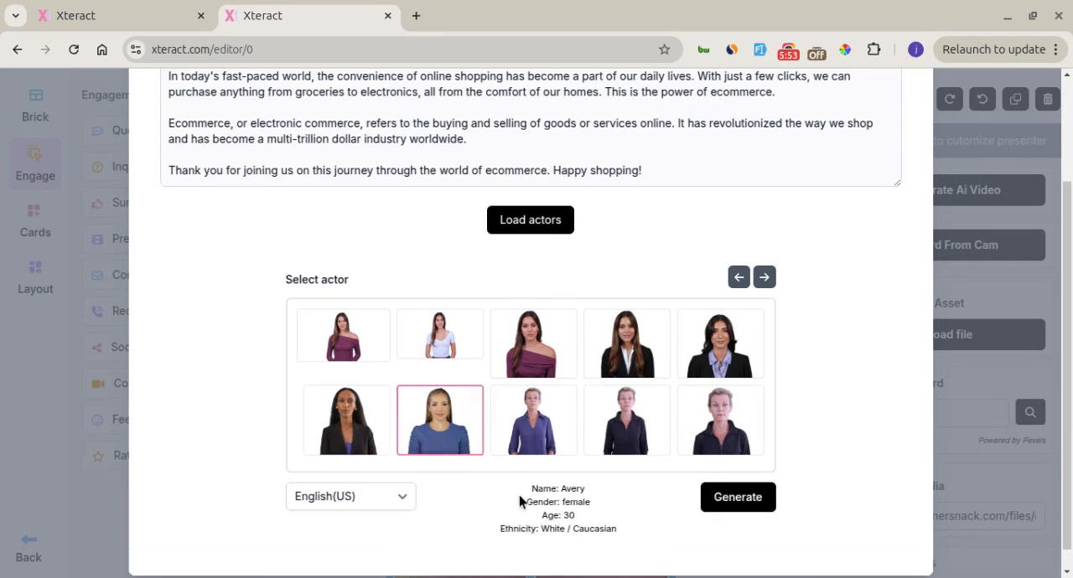
scroll(519, 502, "down", 1)
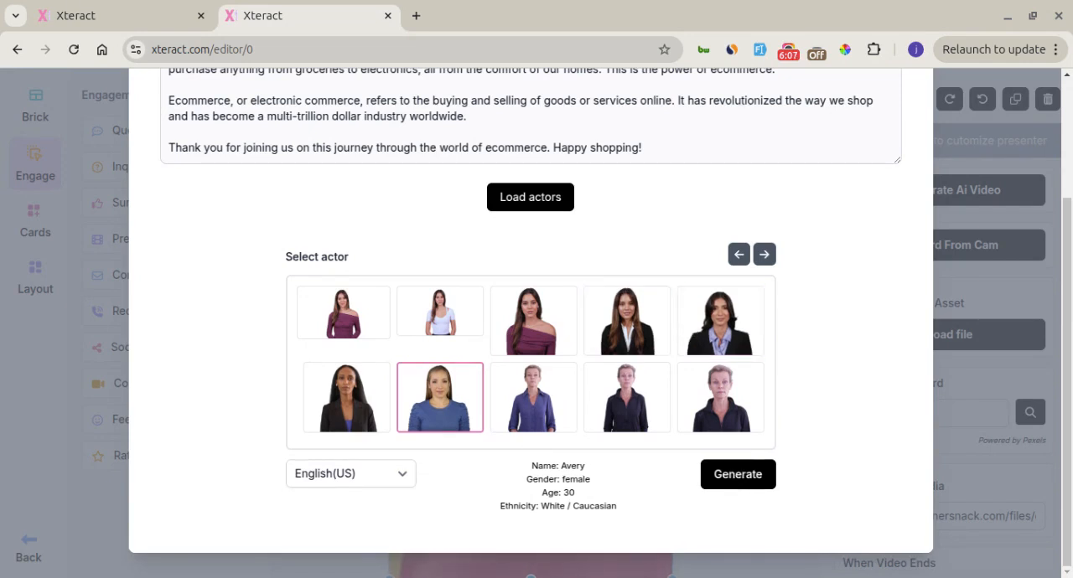
scroll(807, 373, "up", 2)
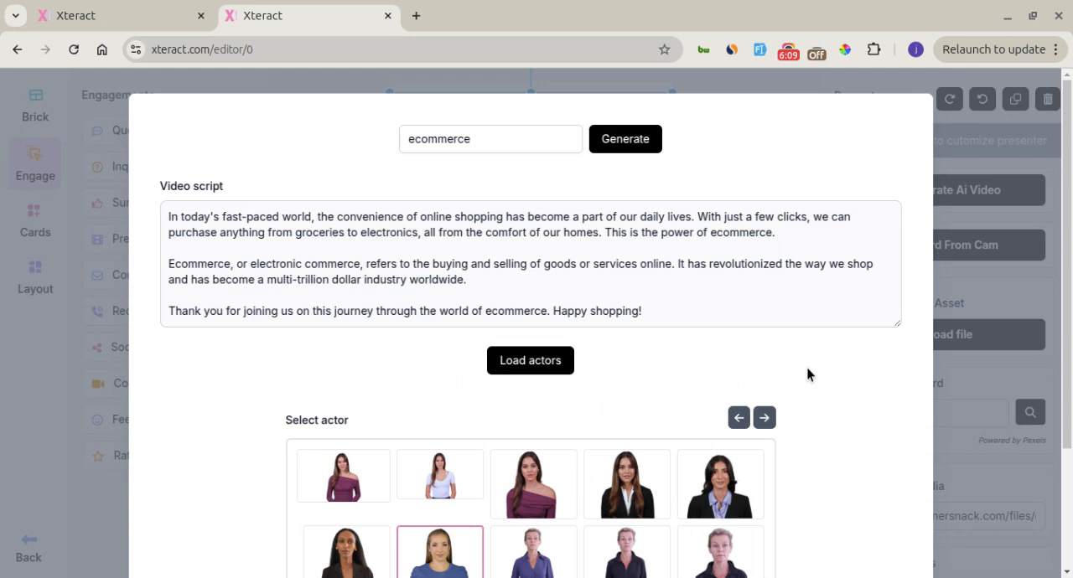
left_click(977, 216)
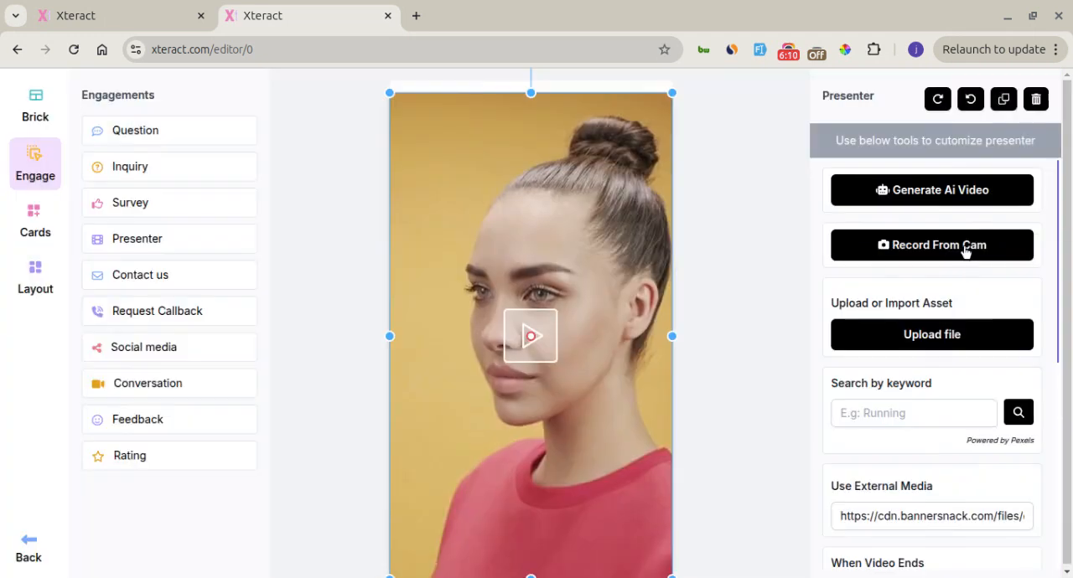
Use the asset library's video of the woman in the blue top for the presenter, and mute it
left_click(949, 335)
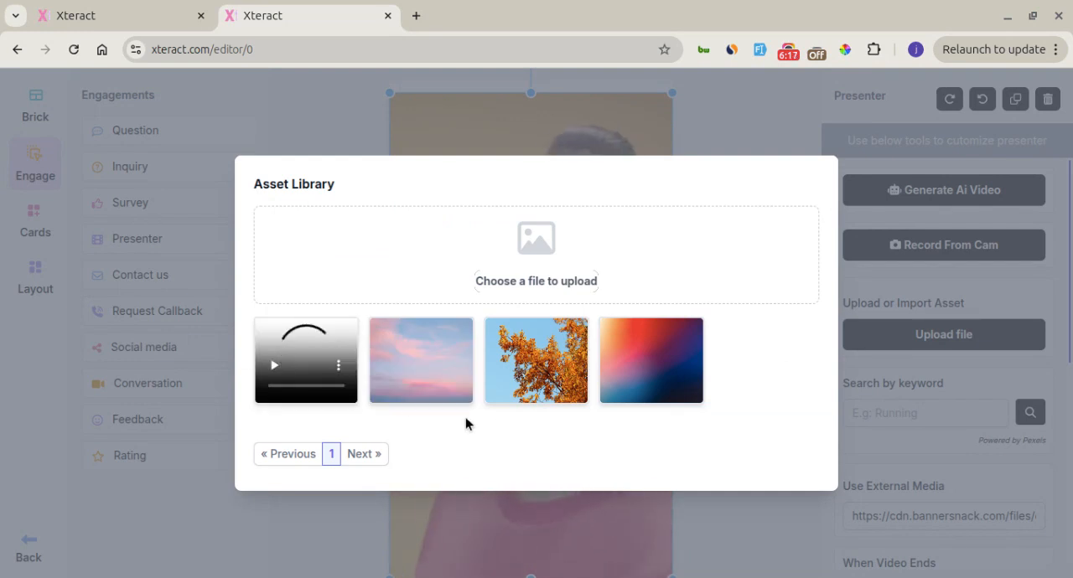
mouse_move(331, 361)
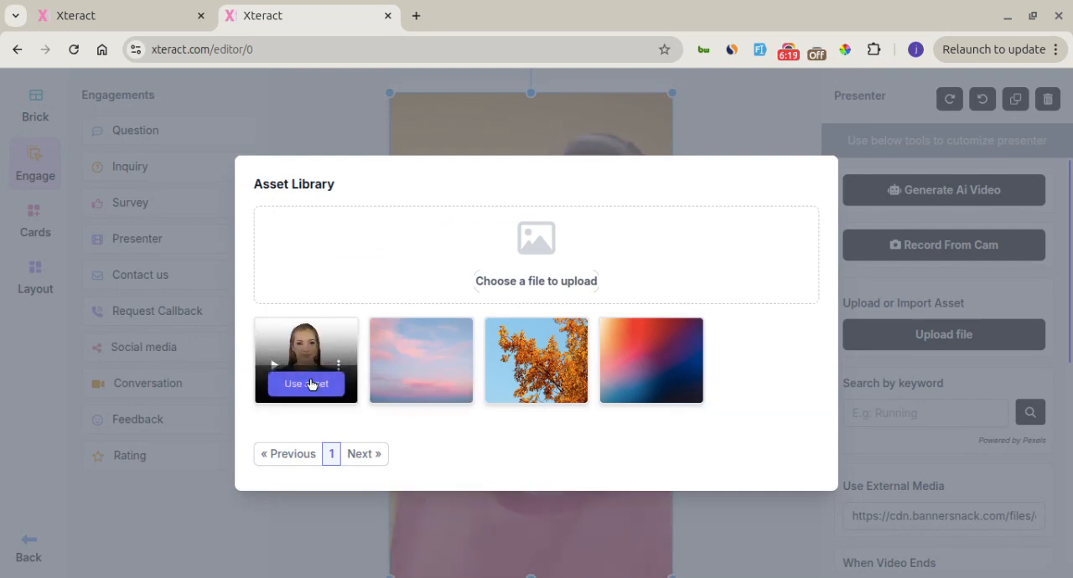
left_click(310, 384)
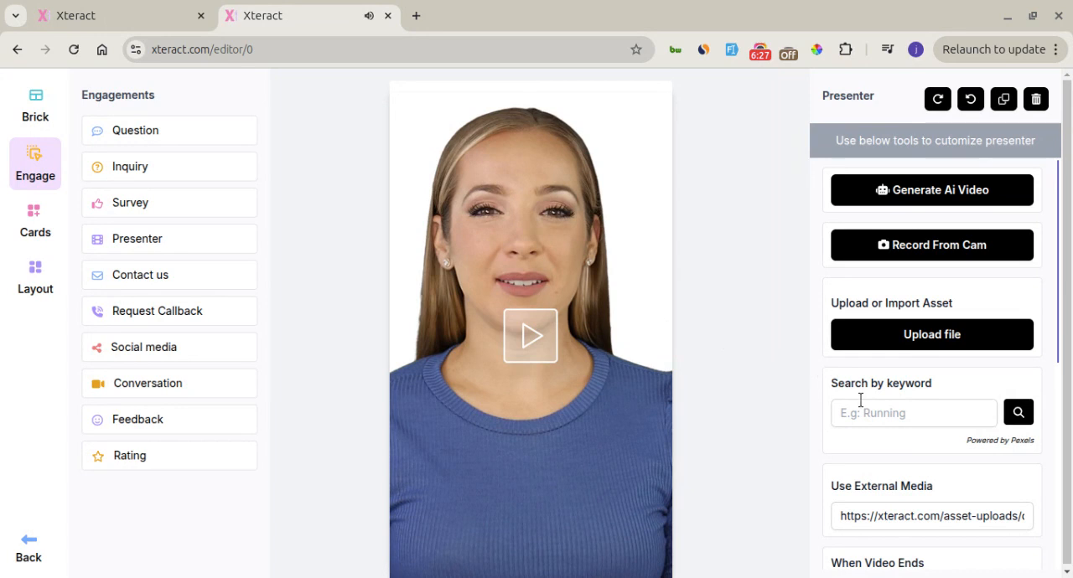
scroll(878, 402, "down", 5)
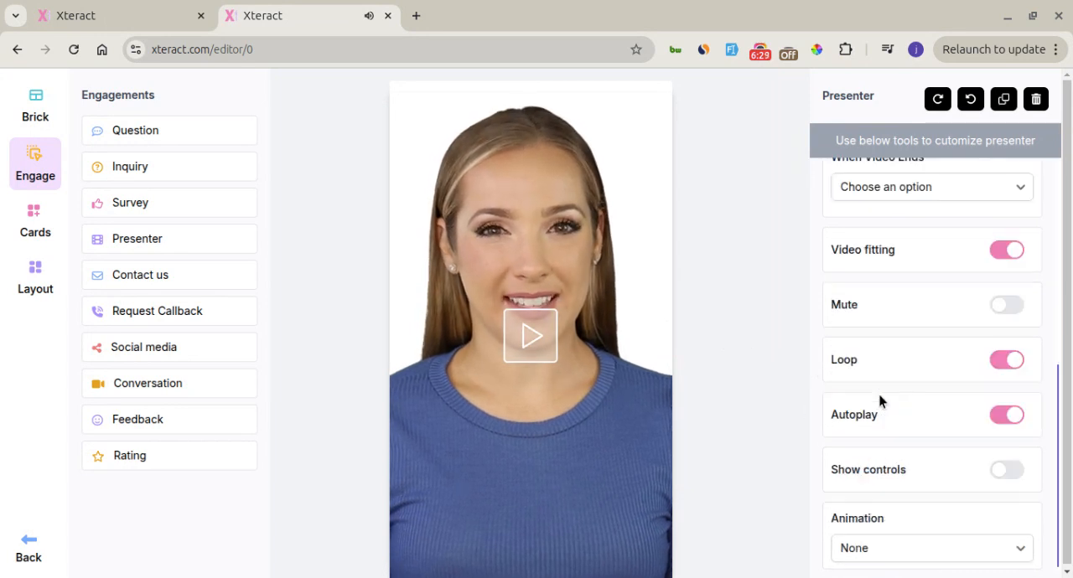
left_click(1000, 305)
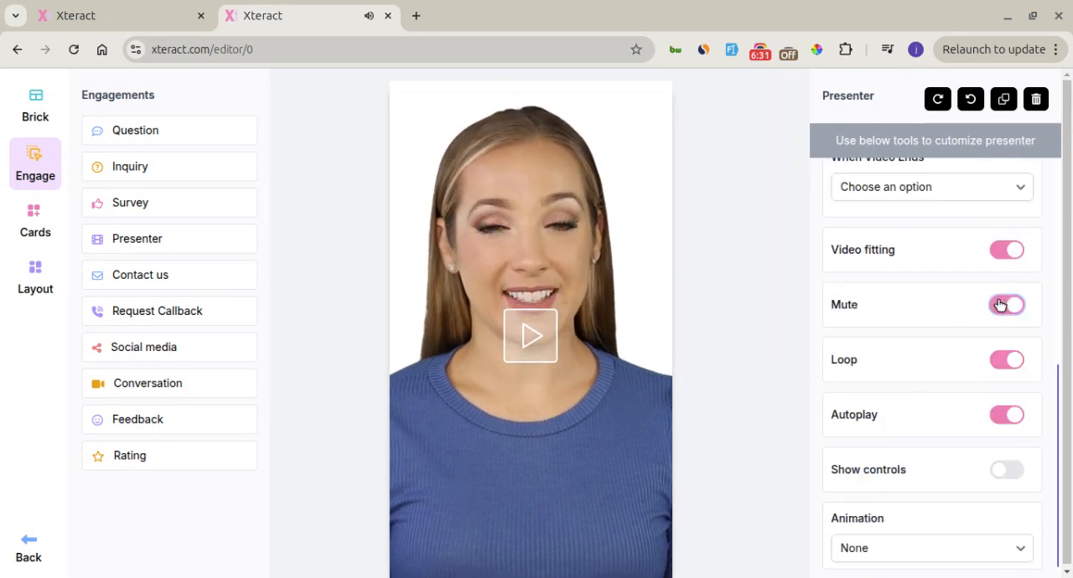
scroll(900, 289, "up", 5)
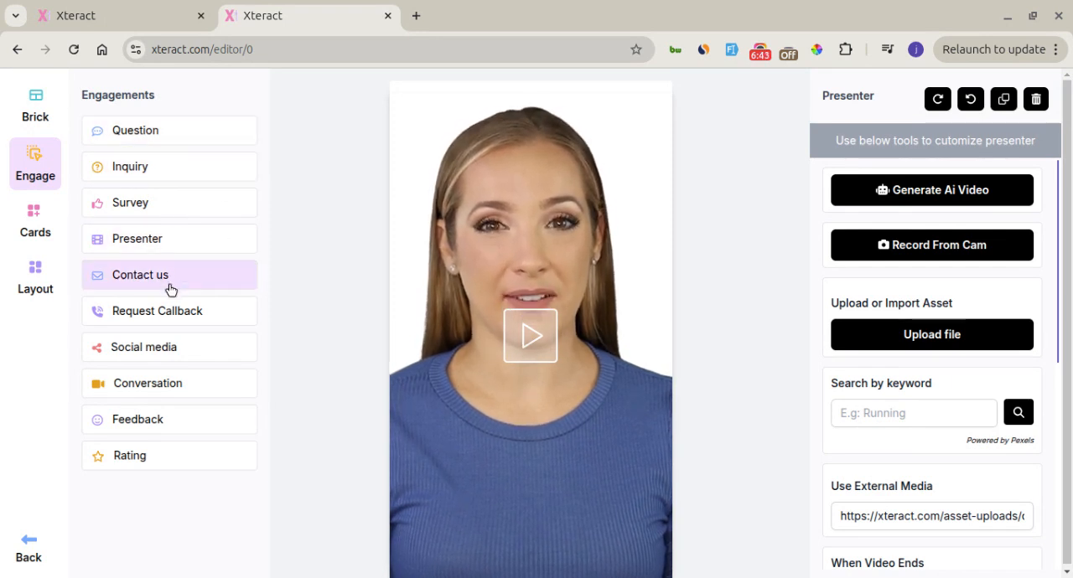
Add a Conversation engagement and move it down onto the presenter's chest, below the play button
left_click(172, 392)
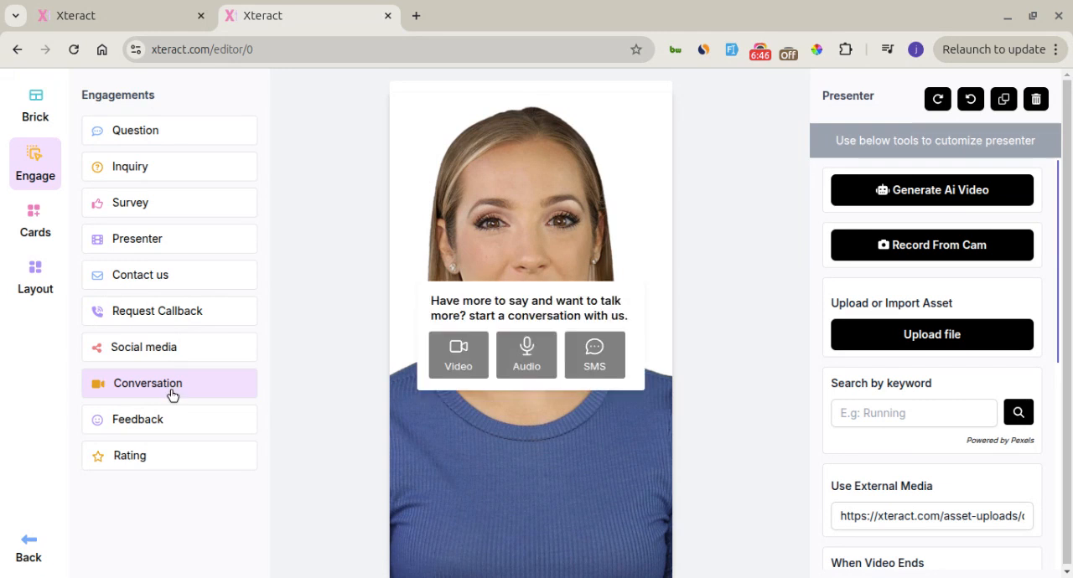
left_click(515, 309)
left_click_drag(515, 308, 533, 451)
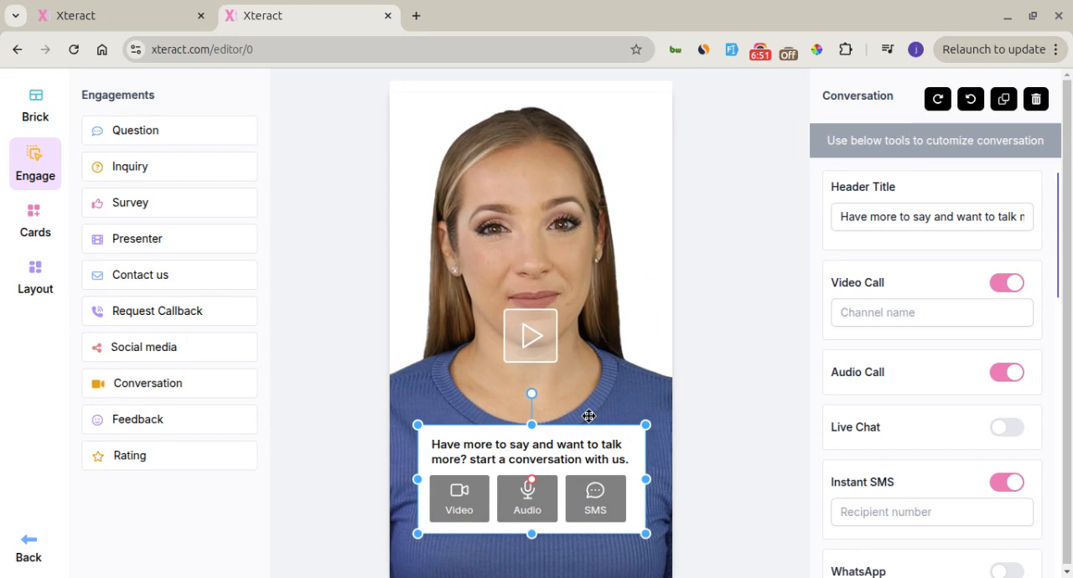
Try the Live Chat option on the conversation and switch it off again
left_click(872, 323)
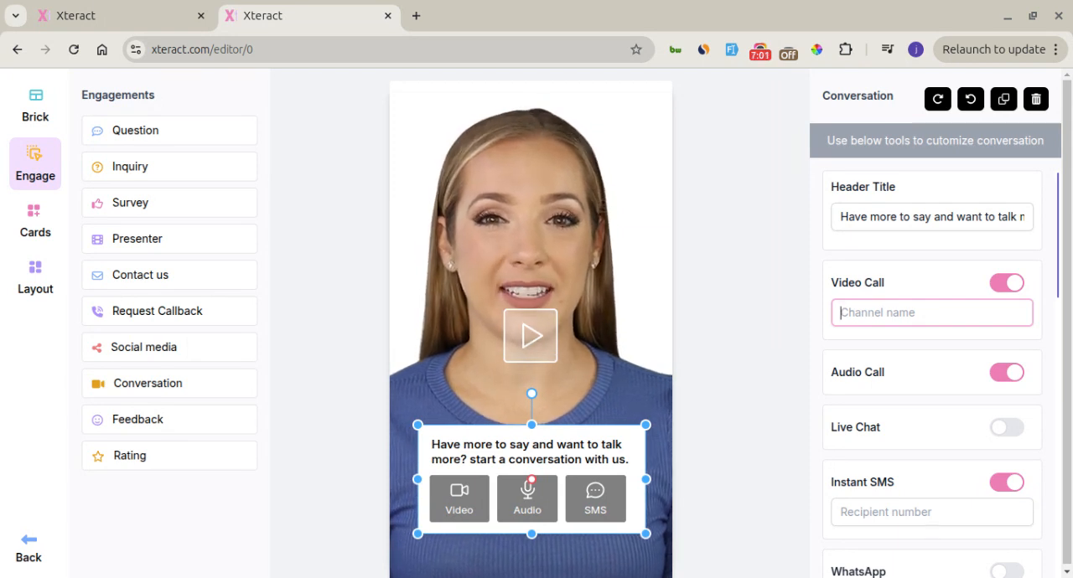
scroll(888, 348, "down", 1)
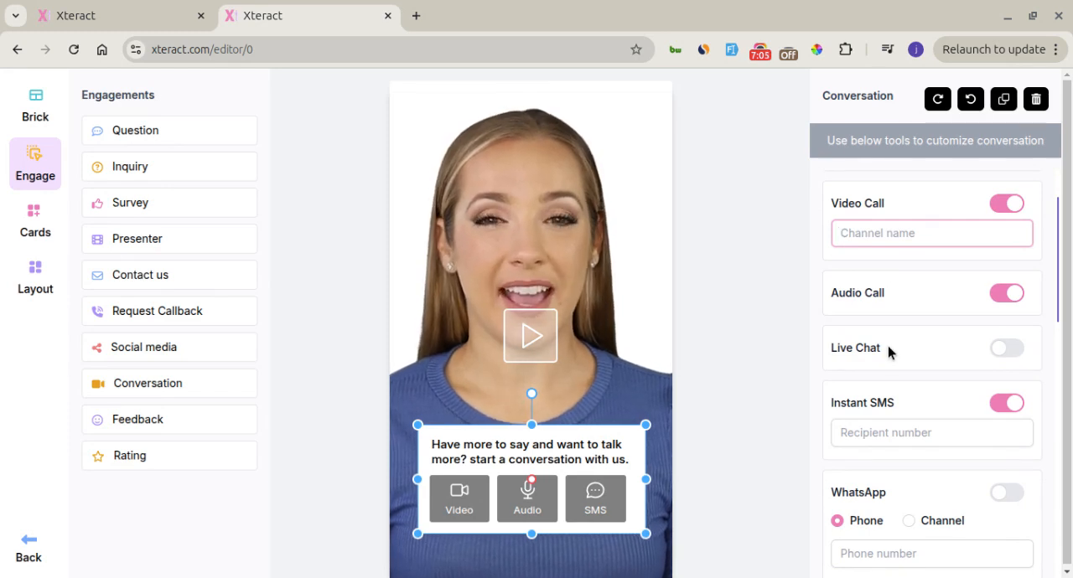
left_click(1007, 349)
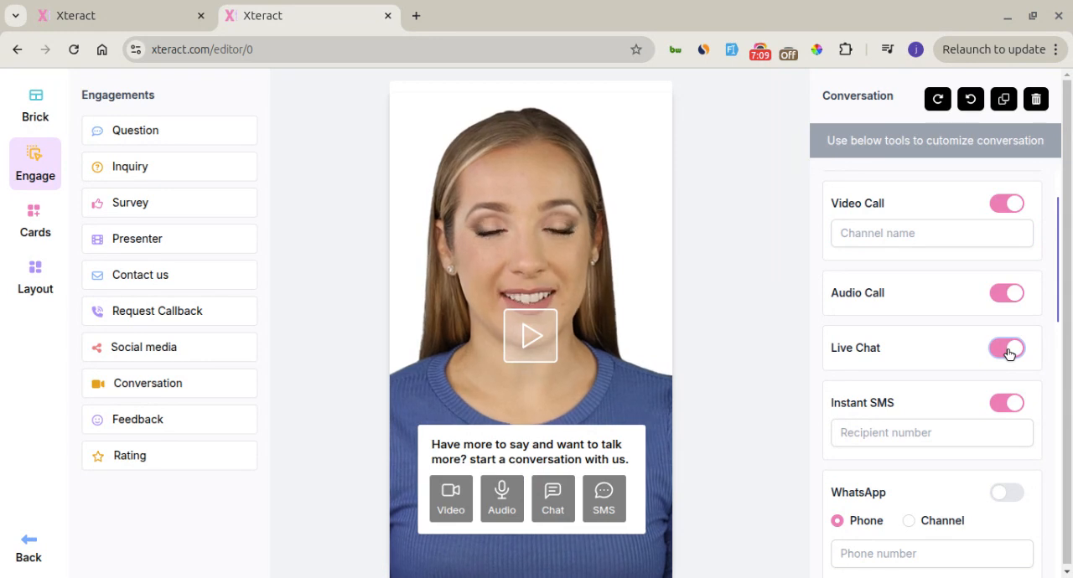
left_click(1003, 352)
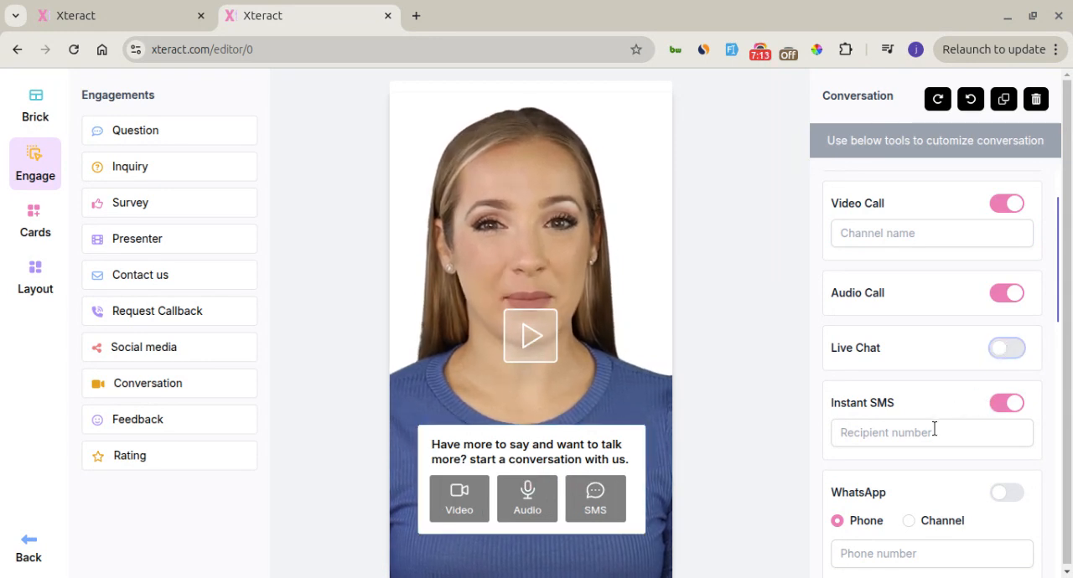
Try the WhatsApp option set to Channel and the Telegram option on the conversation, switching each off again
scroll(934, 427, "down", 3)
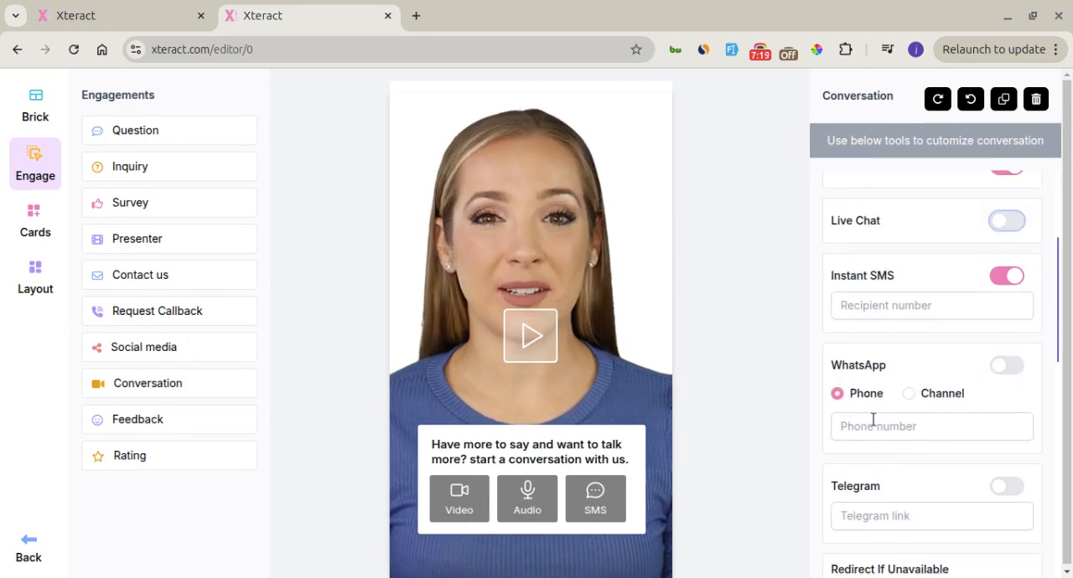
left_click(1010, 365)
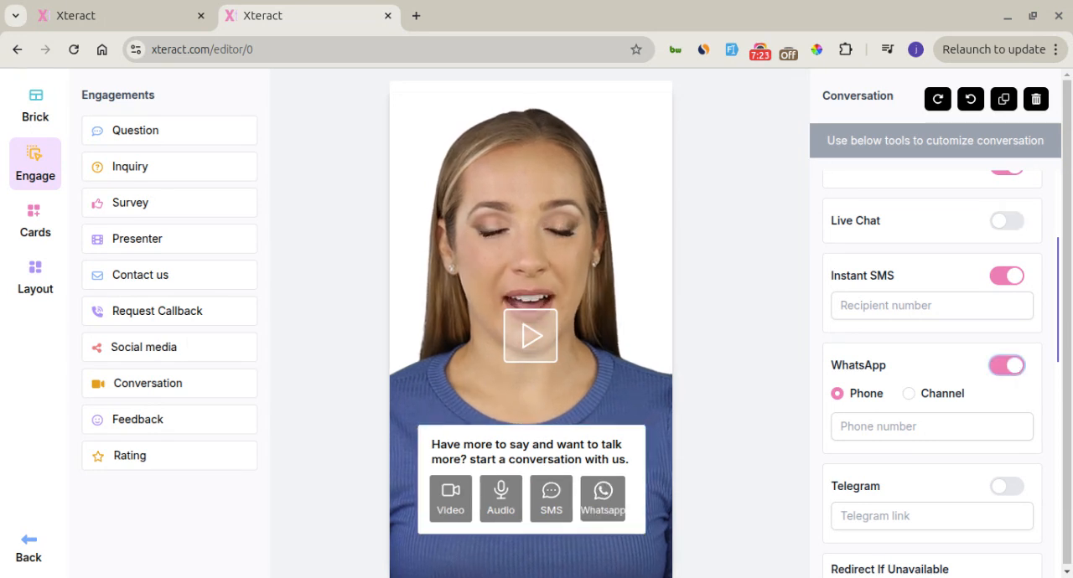
left_click(924, 419)
left_click(908, 394)
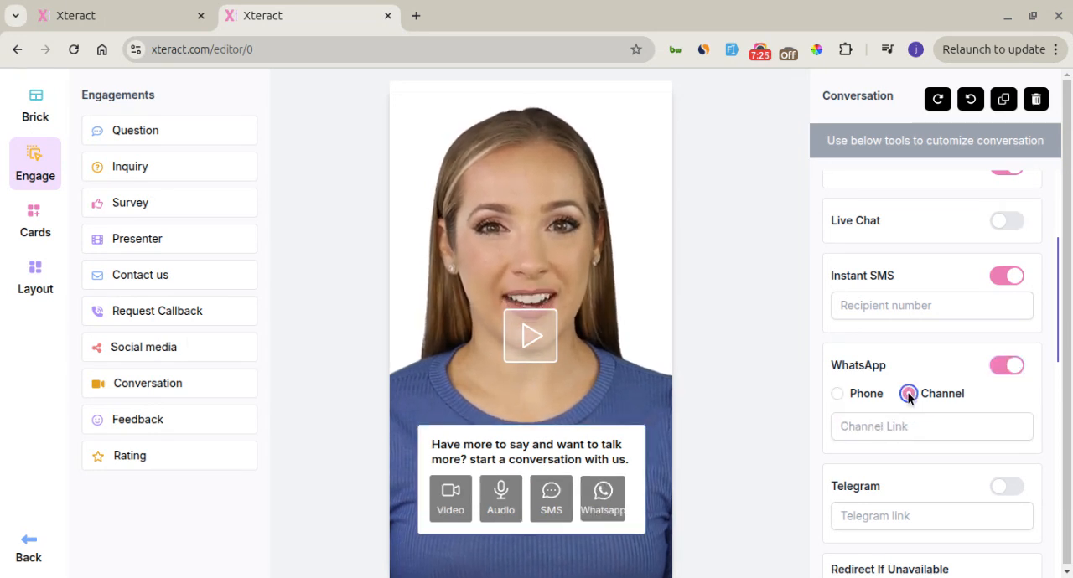
left_click(905, 425)
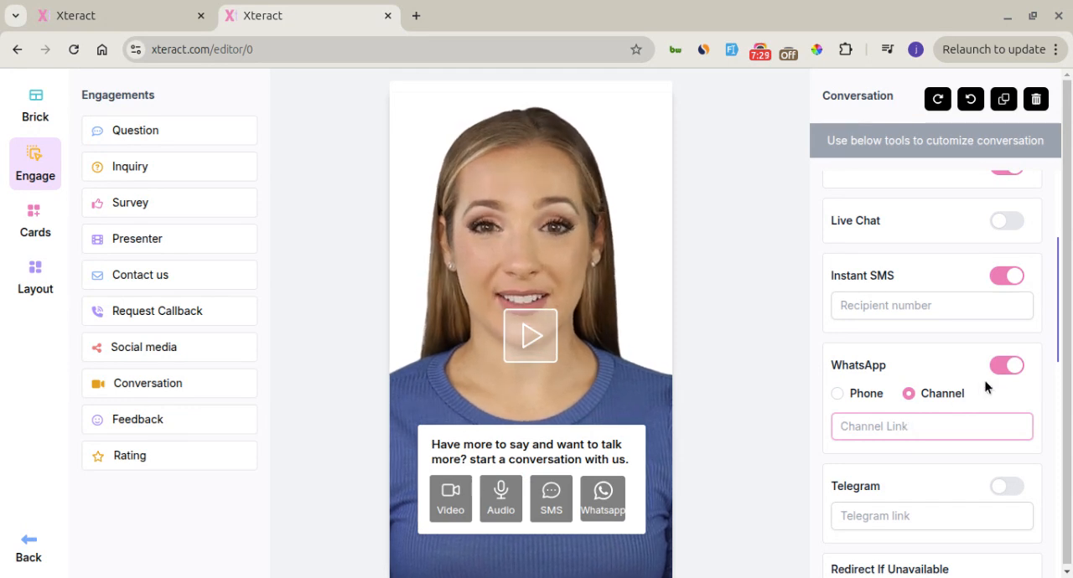
left_click(1005, 366)
left_click(1005, 489)
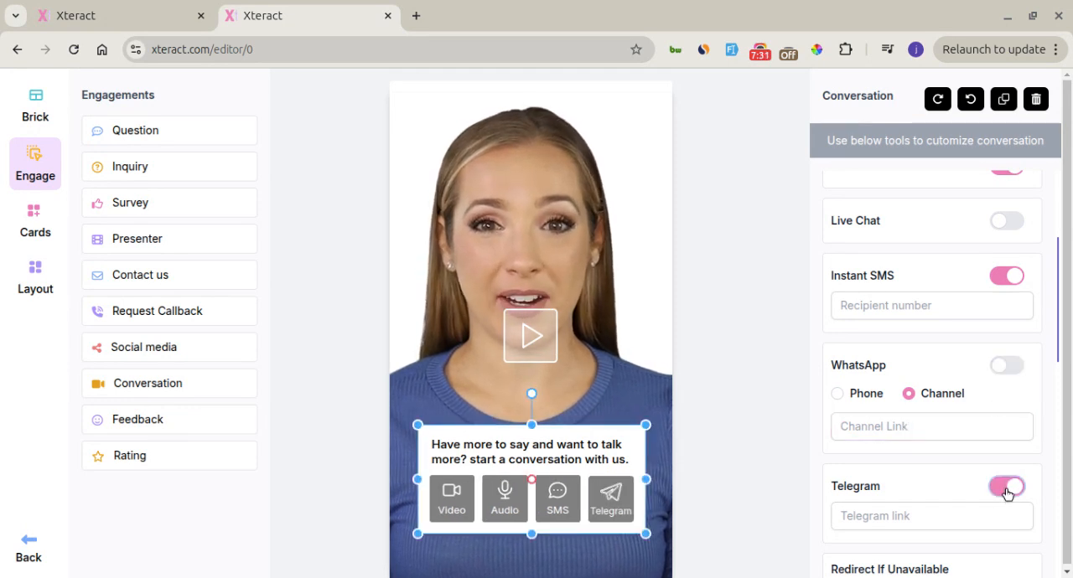
left_click(1007, 490)
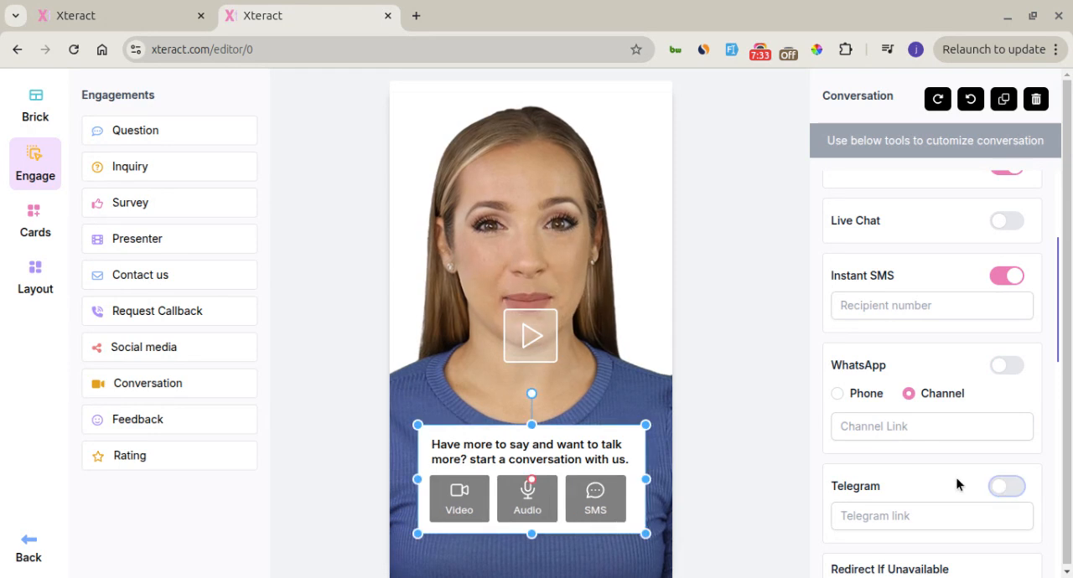
Try pink-red and orange for the conversation's button color, and settle on the orange-red swatch
scroll(939, 479, "down", 2)
scroll(939, 479, "down", 3)
scroll(939, 479, "up", 7)
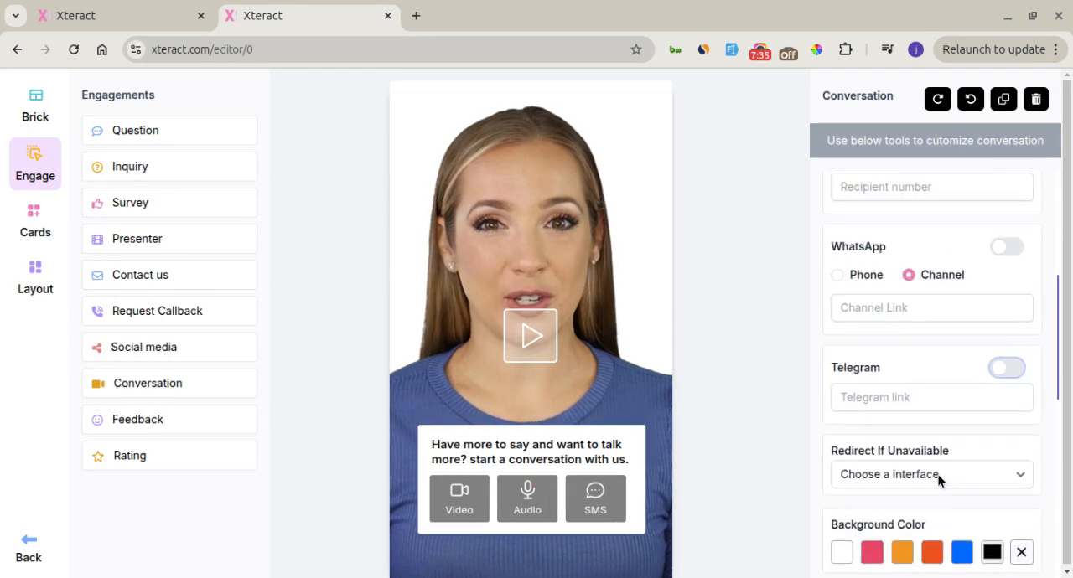
scroll(939, 480, "down", 8)
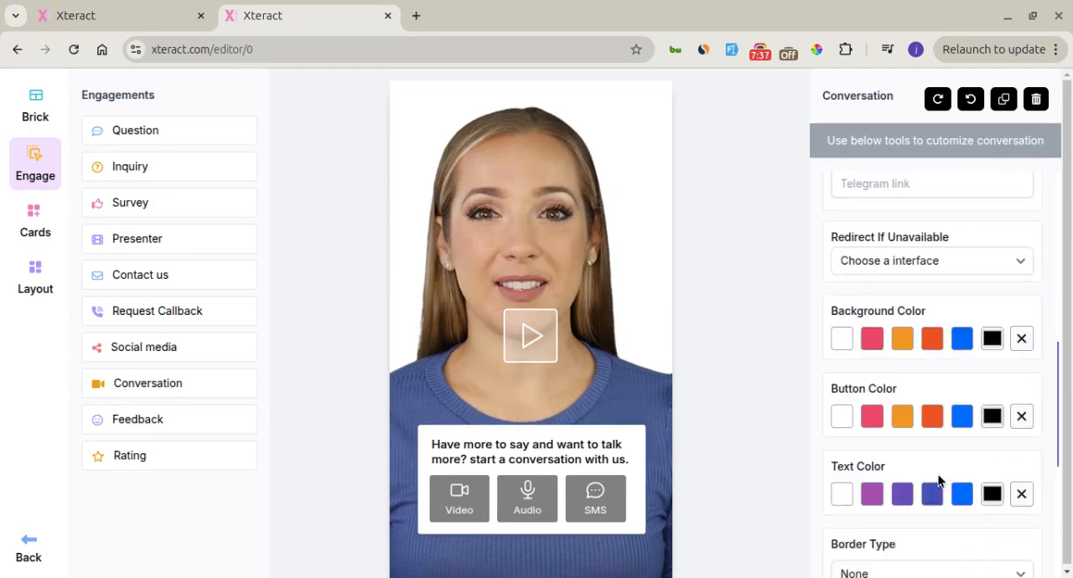
scroll(938, 479, "up", 3)
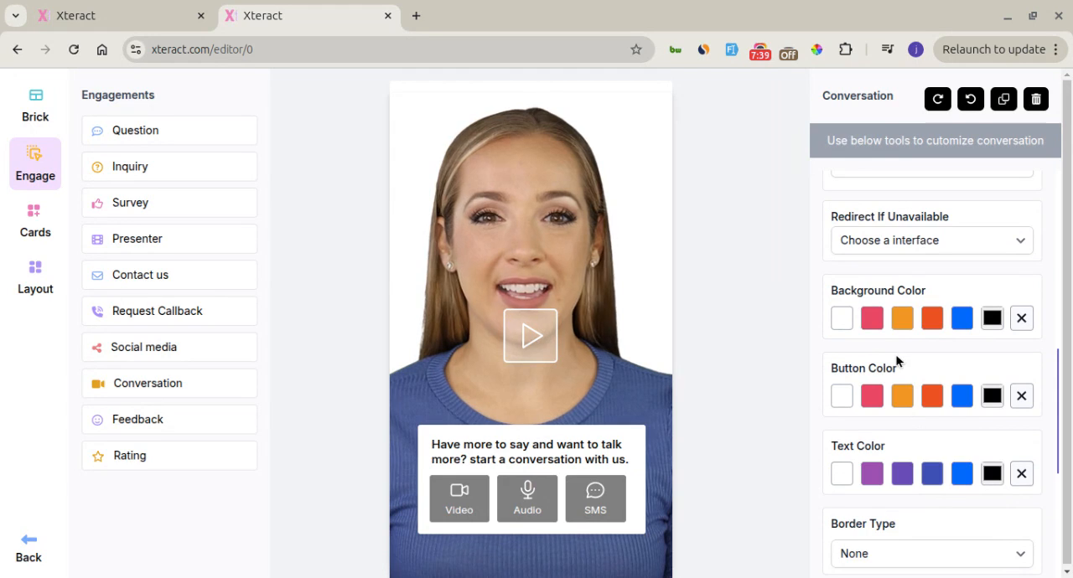
left_click(872, 402)
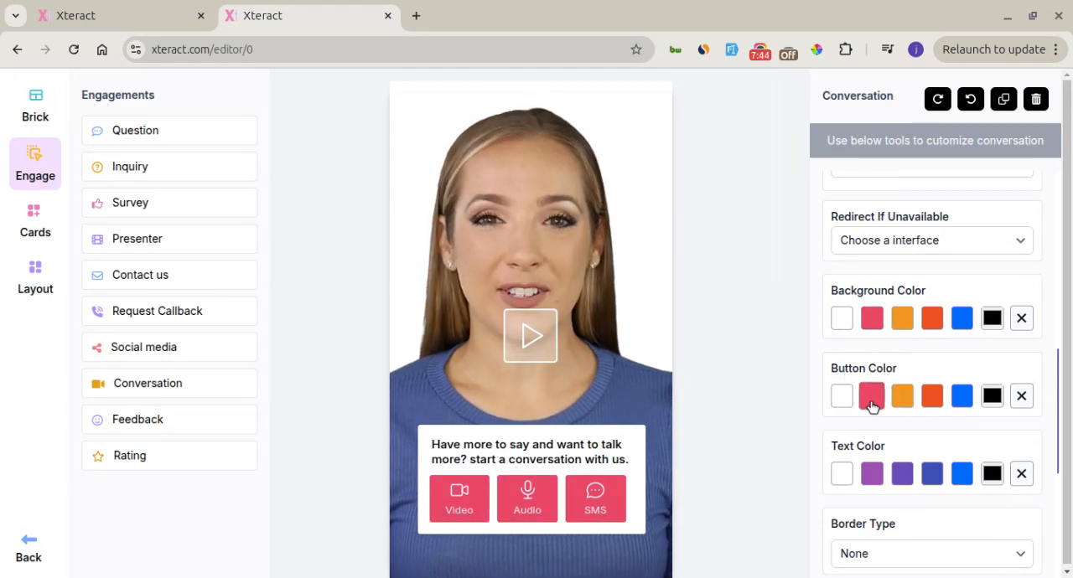
left_click(611, 448)
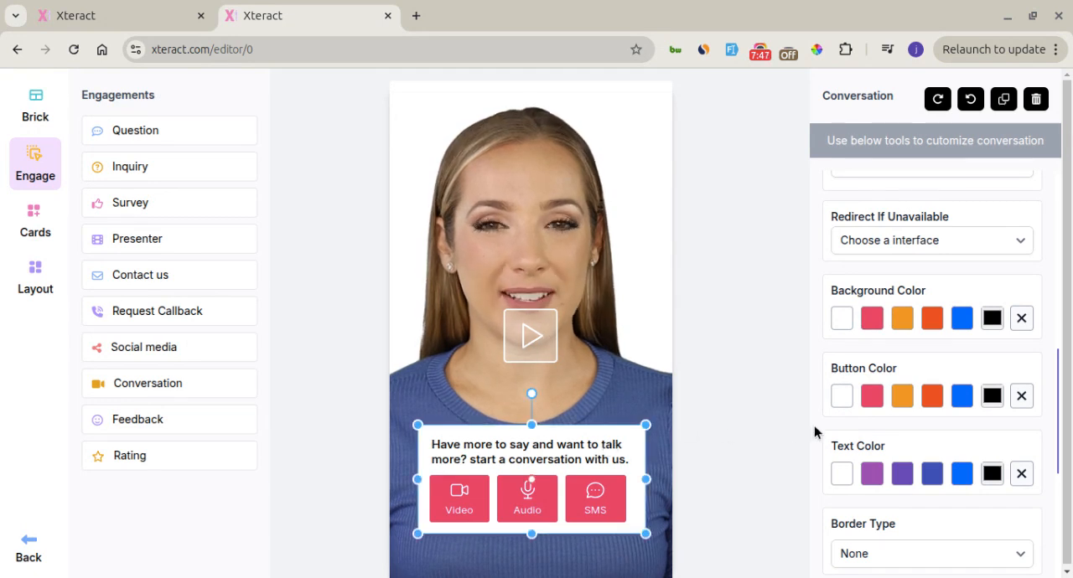
left_click(900, 400)
left_click(936, 400)
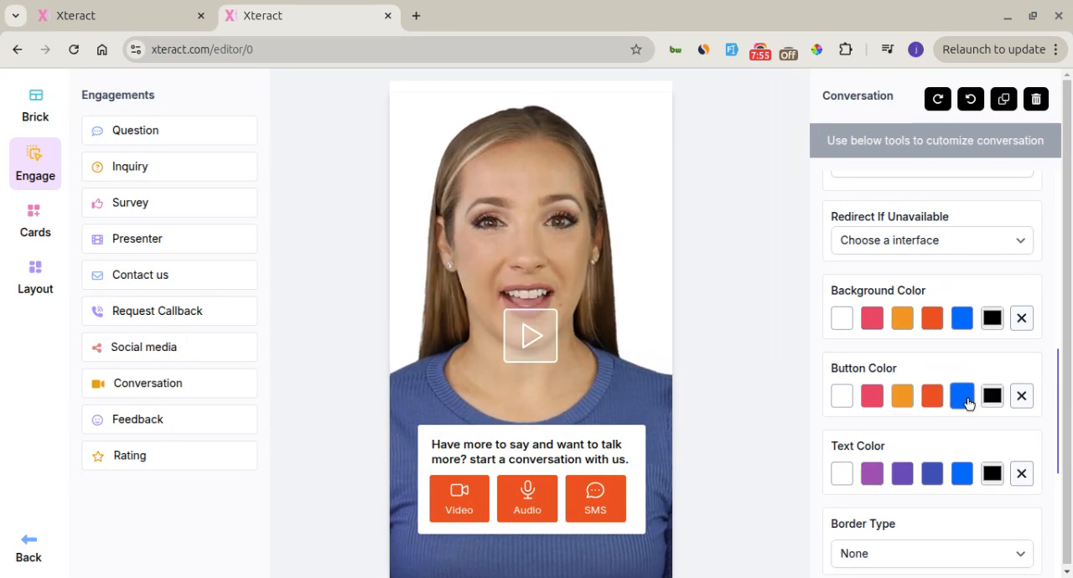
Set the conversation's Video Call channel name to xteract_channel
scroll(944, 370, "up", 10)
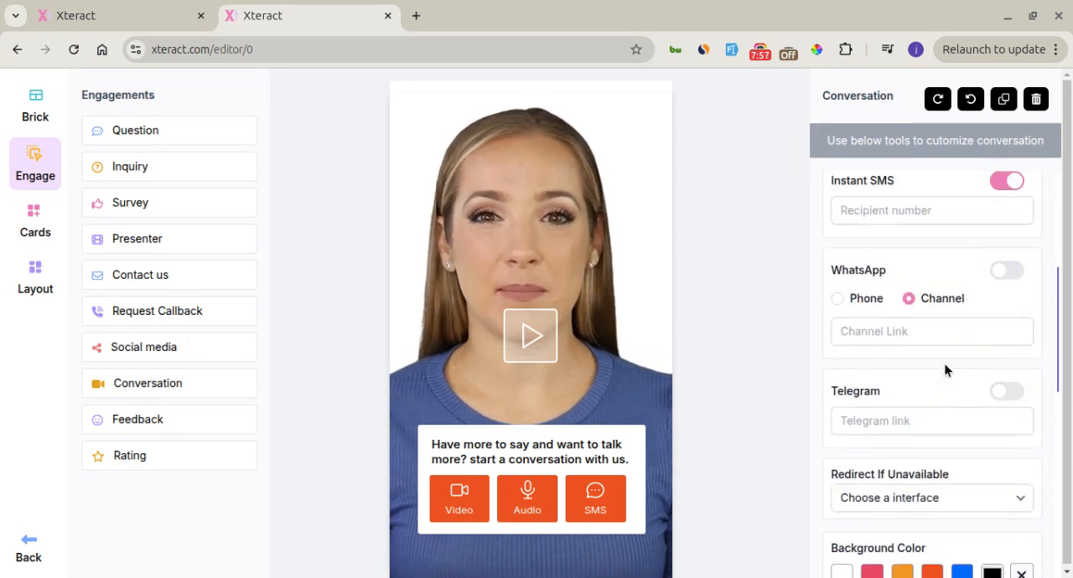
left_click(926, 320)
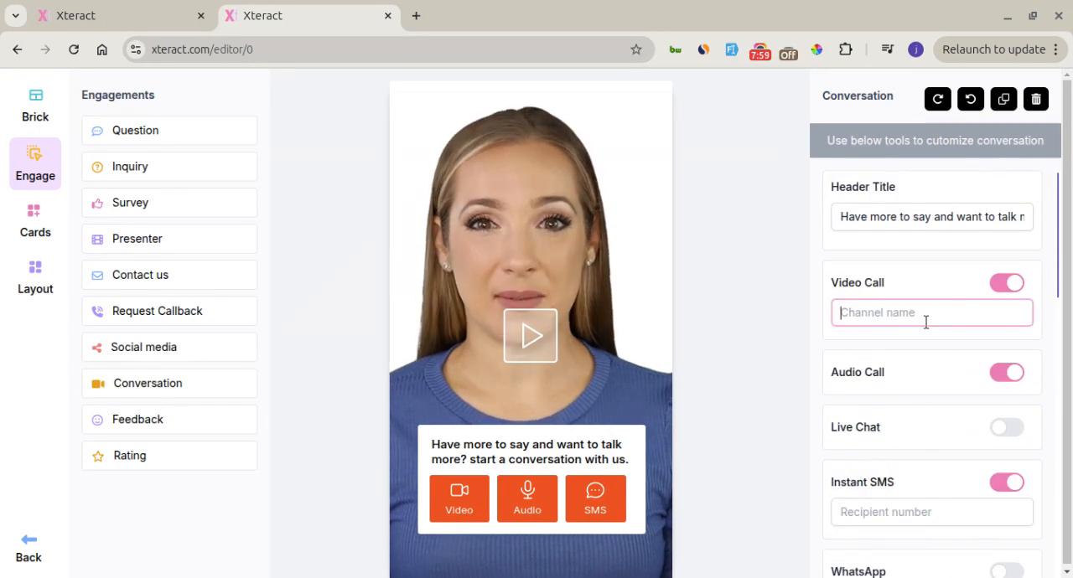
type("x")
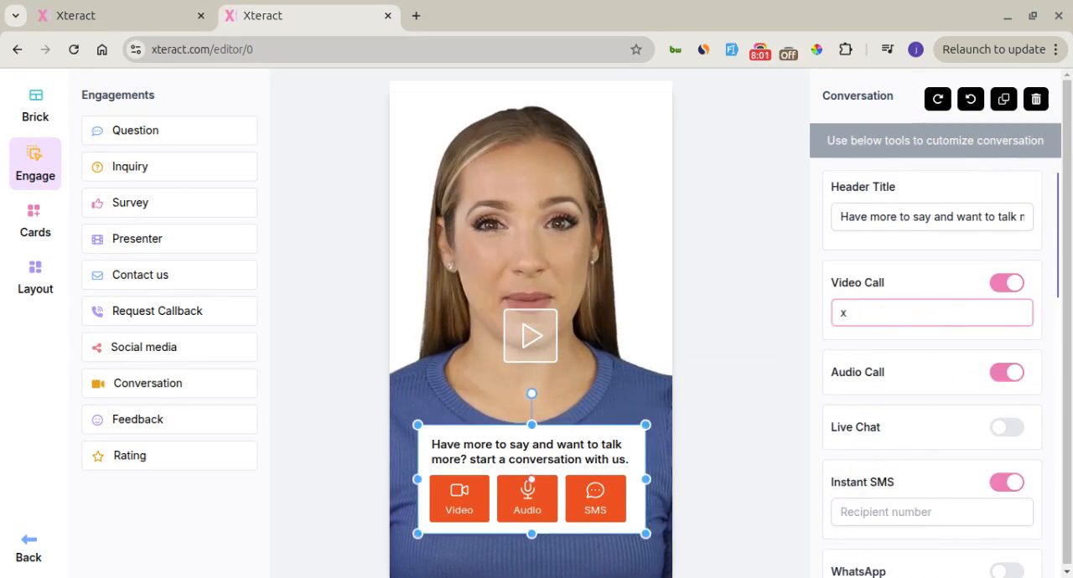
type("tearct")
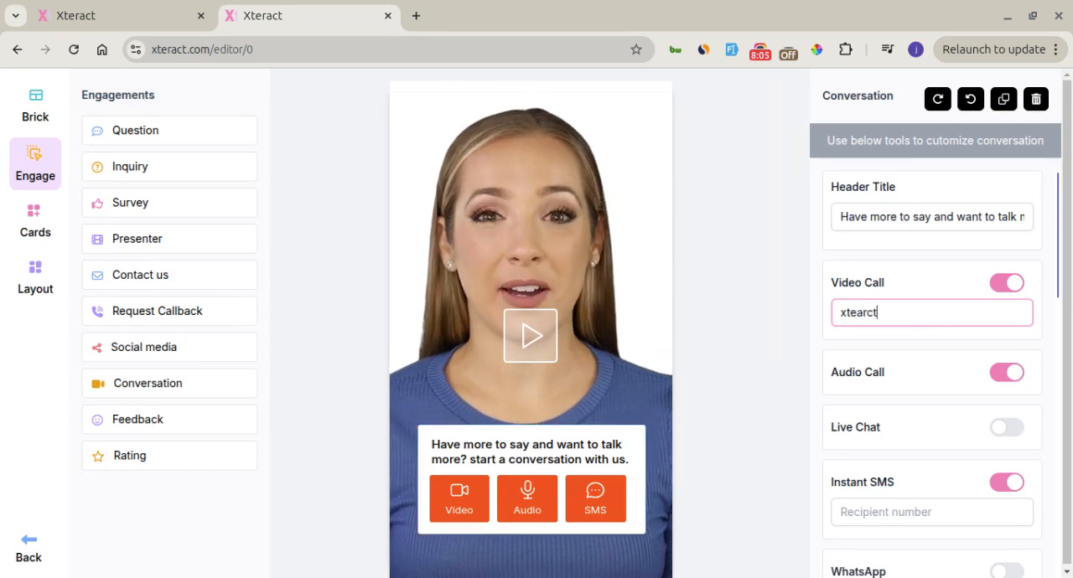
key("BackSpace")
key("BackSpace")
key("BackSpace")
key("BackSpace")
type("rac")
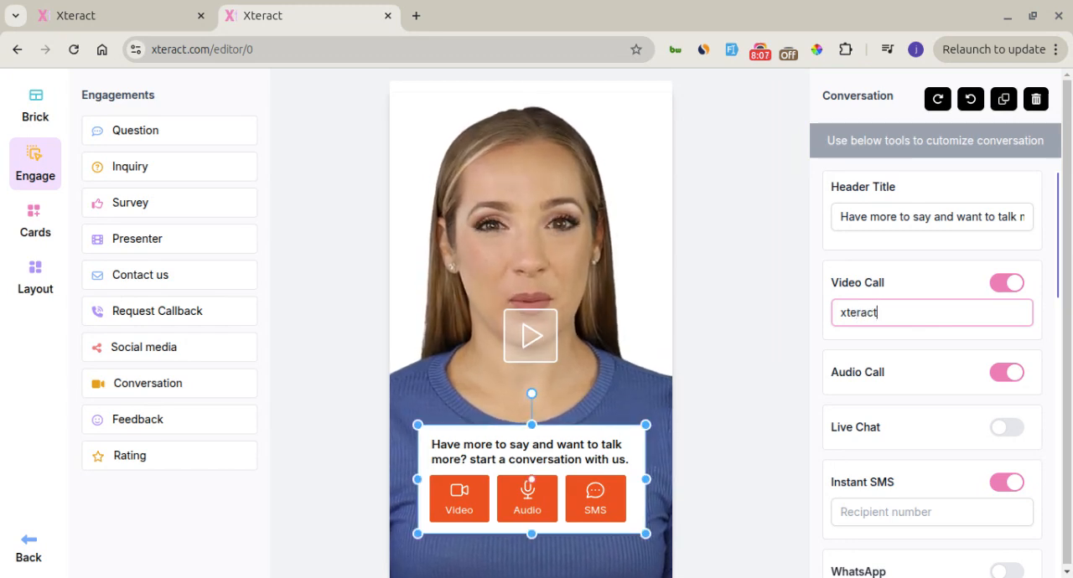
type("t_channel")
left_click(911, 271)
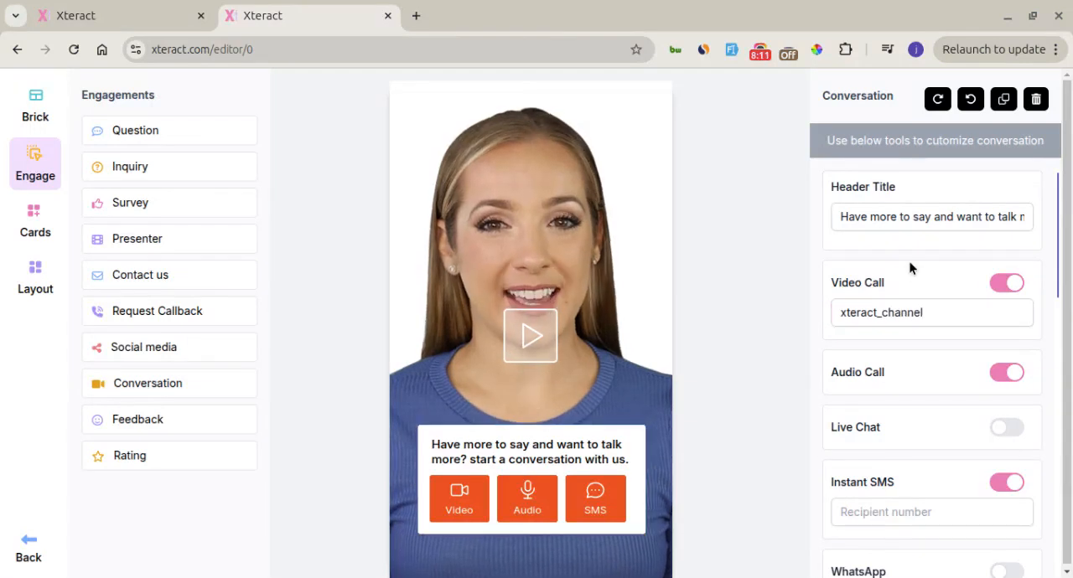
Deselect the conversation and set the board's interface name to Demo Interface
scroll(911, 268, "down", 15)
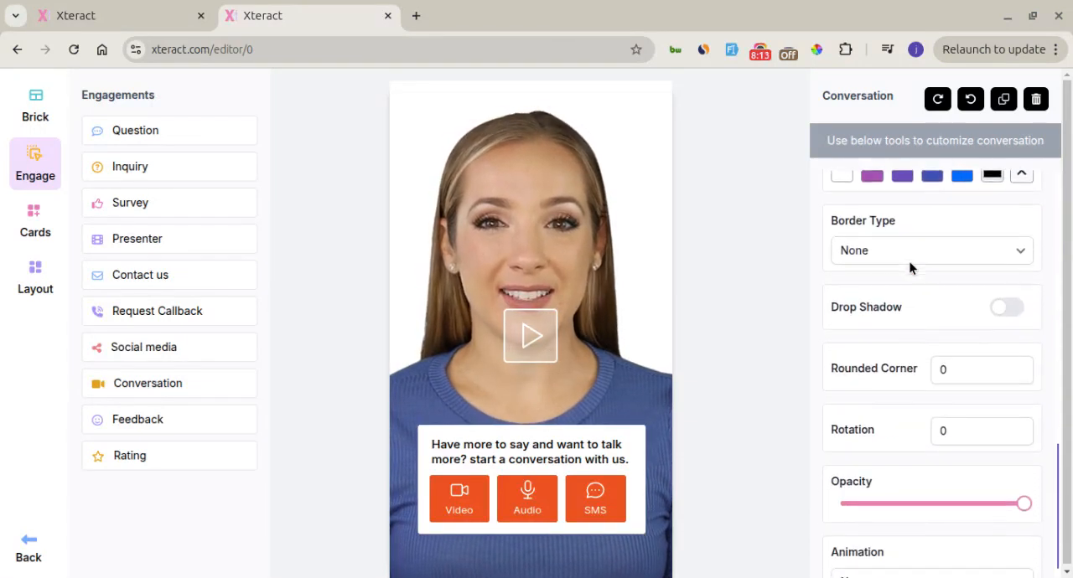
scroll(911, 269, "up", 15)
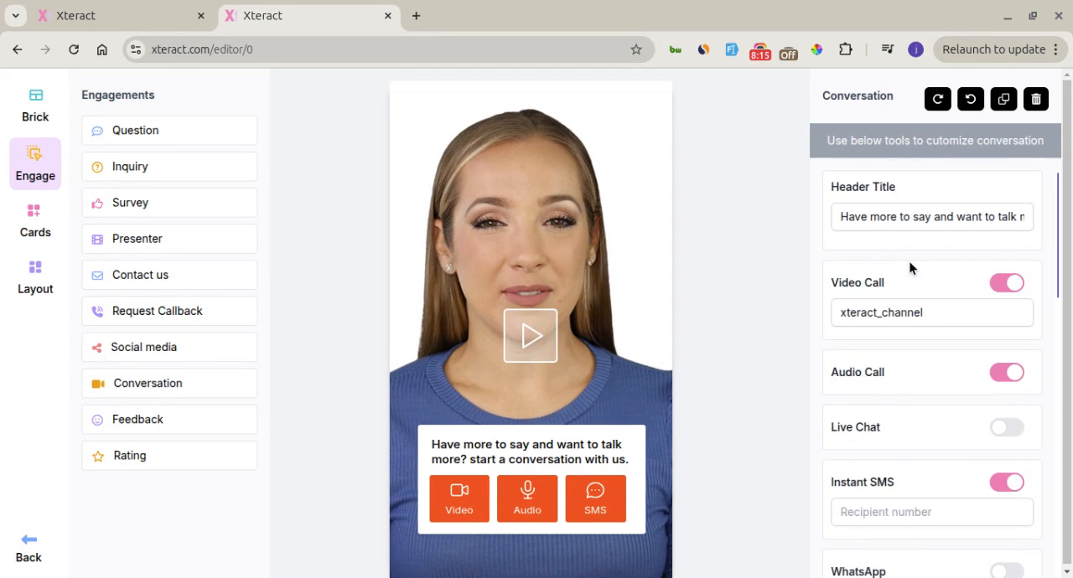
left_click(652, 85)
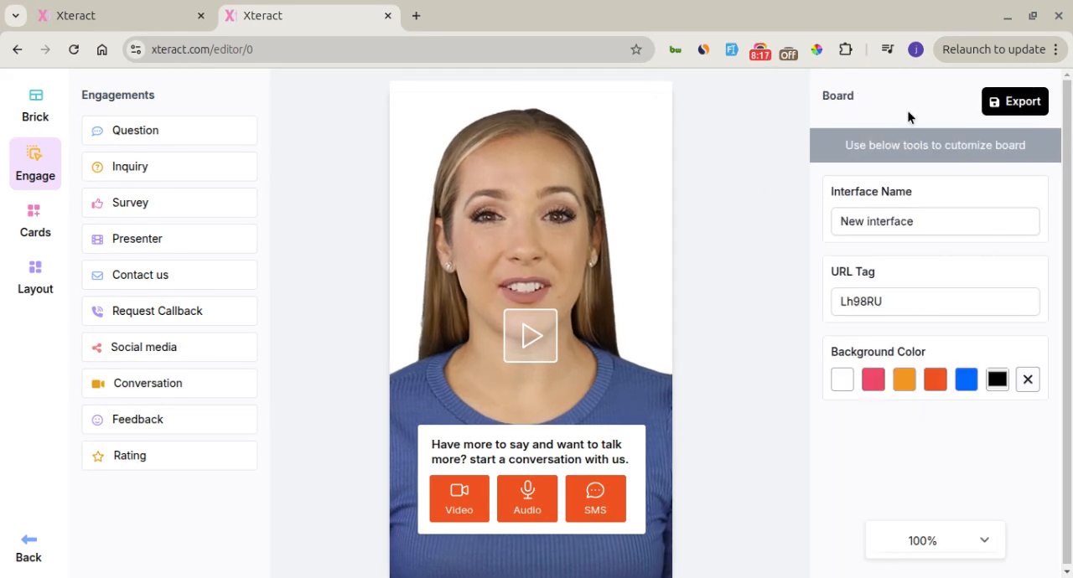
left_click(936, 216)
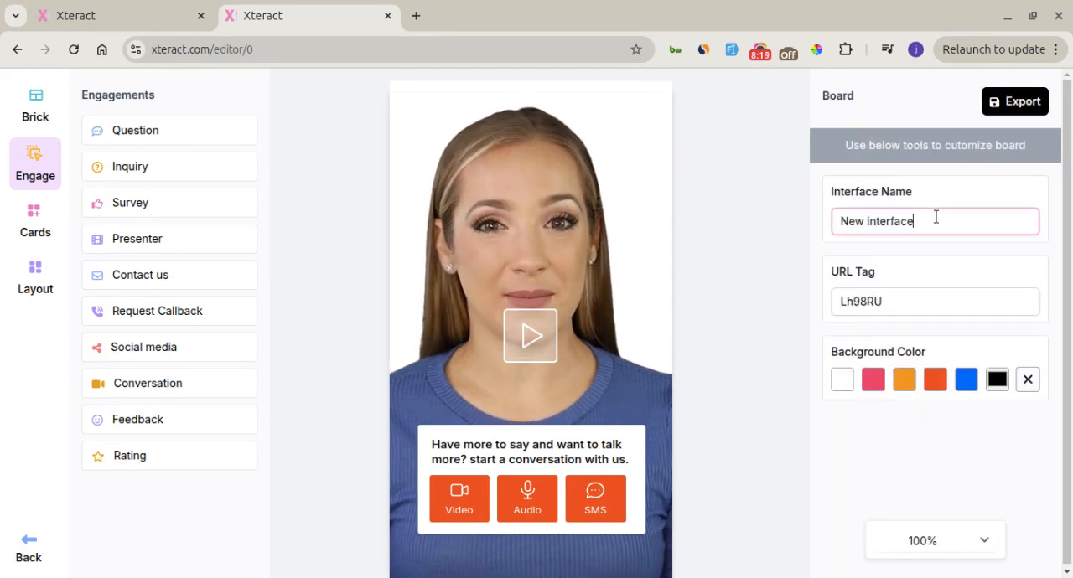
double_click(936, 217)
key("alt+Tab")
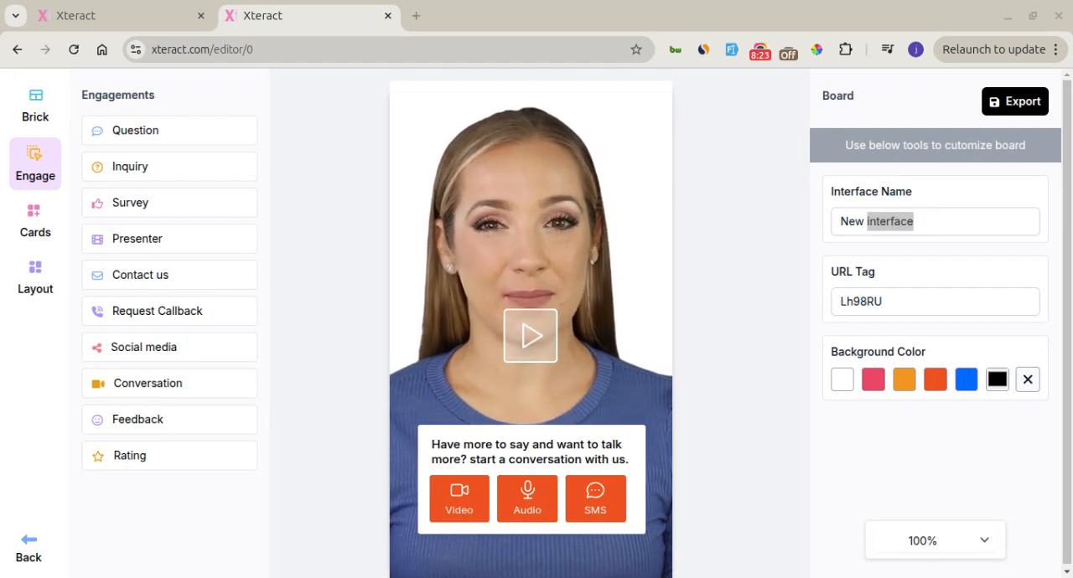
key("alt+Tab")
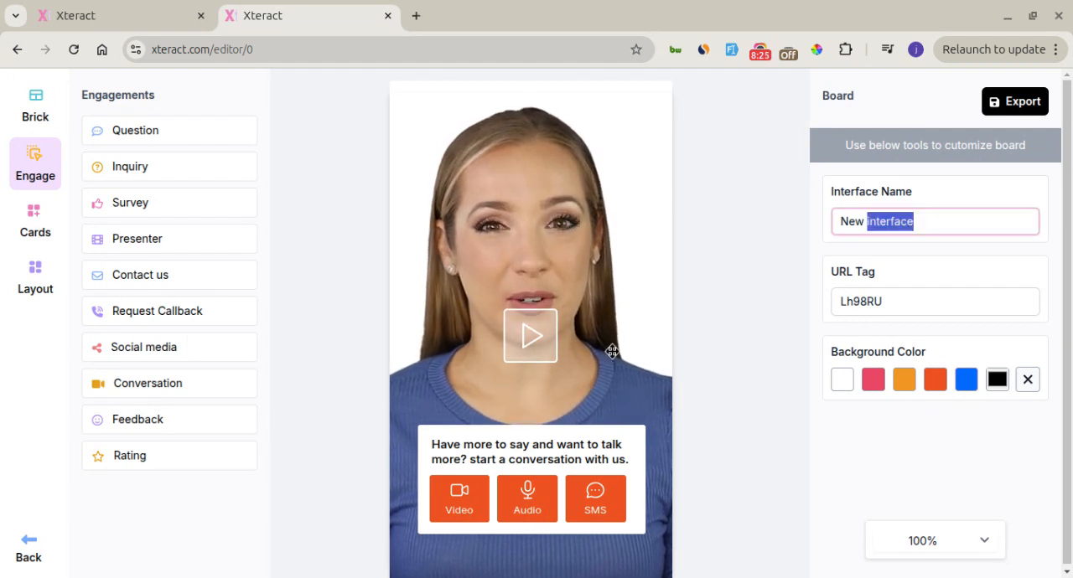
key("ctrl+a")
type("Demo Interface")
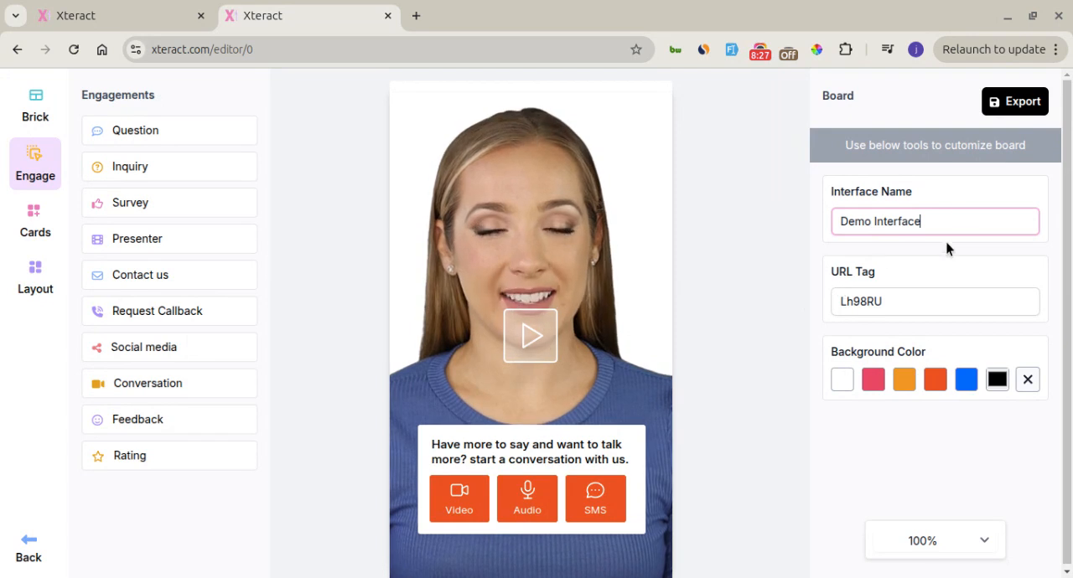
Export the interface and open the summary of Demo Interface from the list of interfaces
left_click(888, 301)
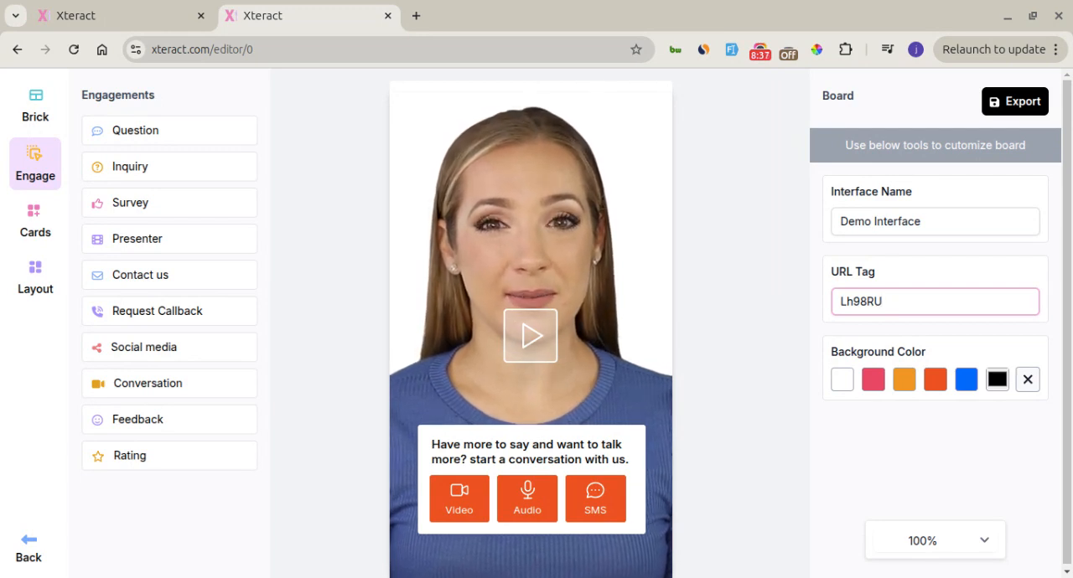
left_click(1001, 114)
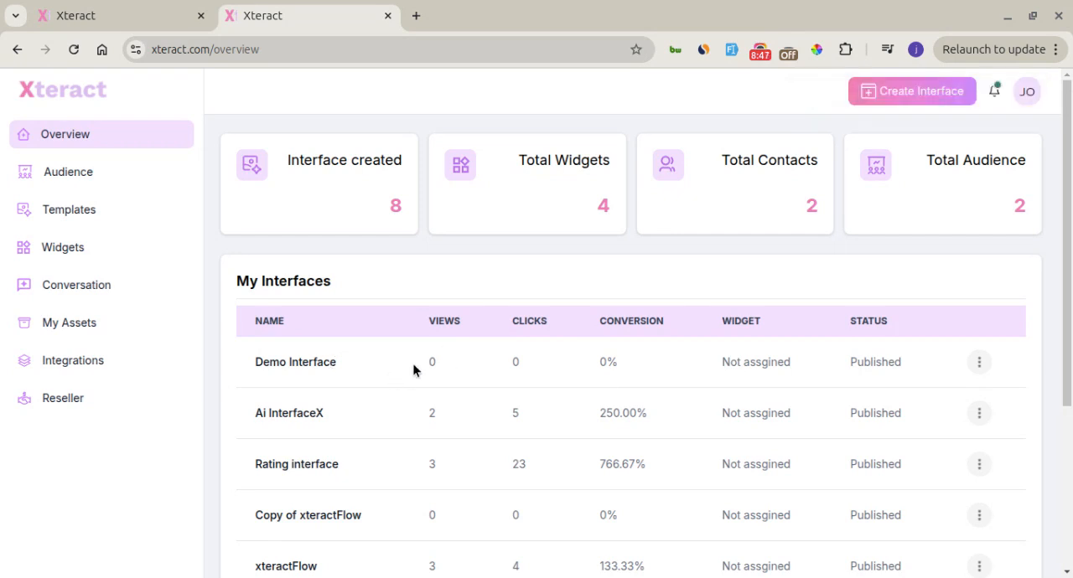
left_click(980, 366)
left_click(962, 411)
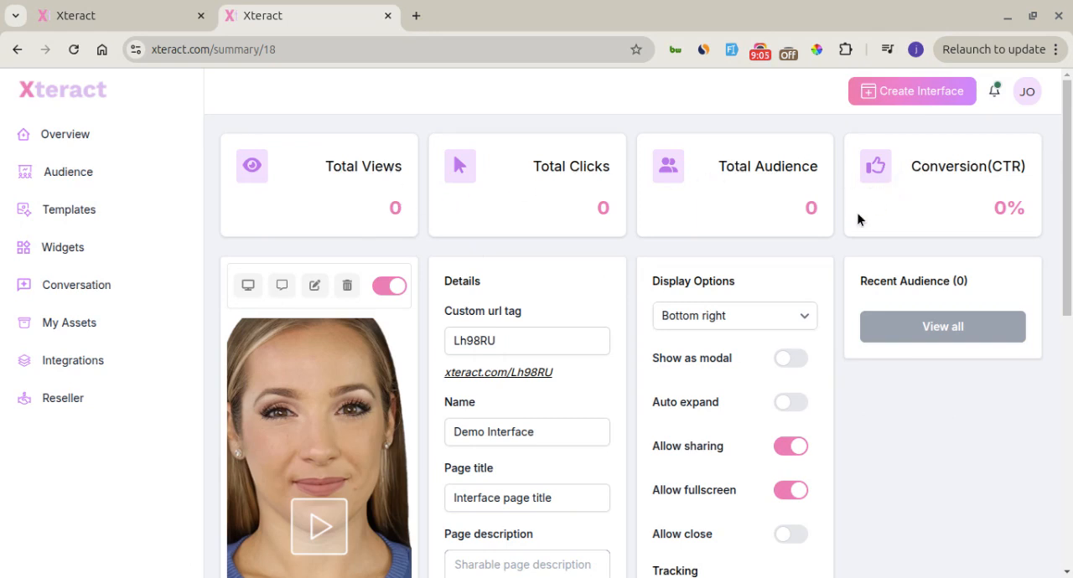
Set the page title in the interface details to "Xteract AI show"
scroll(755, 386, "down", 1)
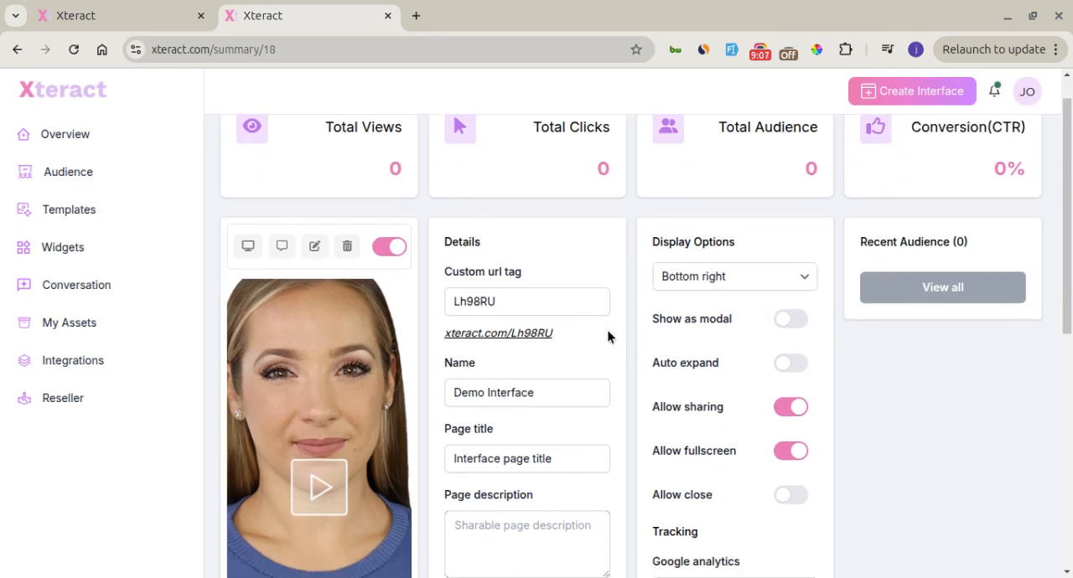
scroll(627, 347, "down", 1)
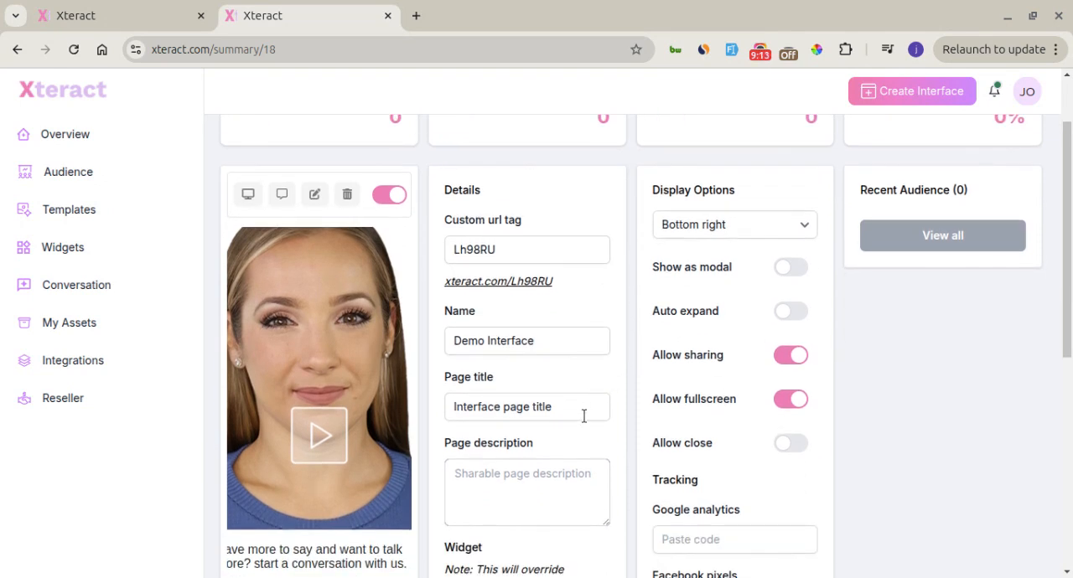
left_click(564, 342)
left_click(560, 402)
key("alt+Tab")
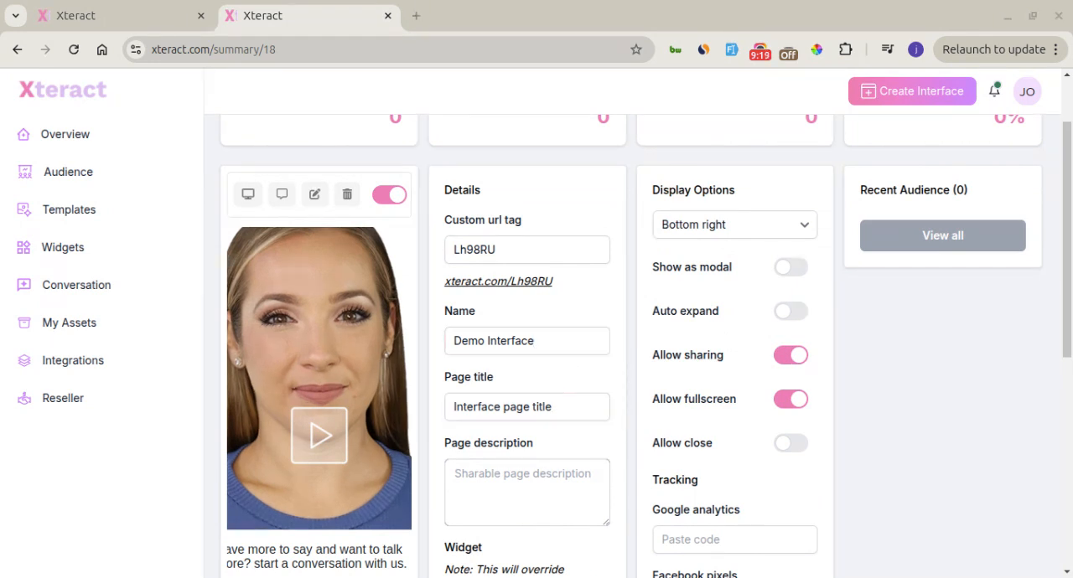
key("alt+Tab")
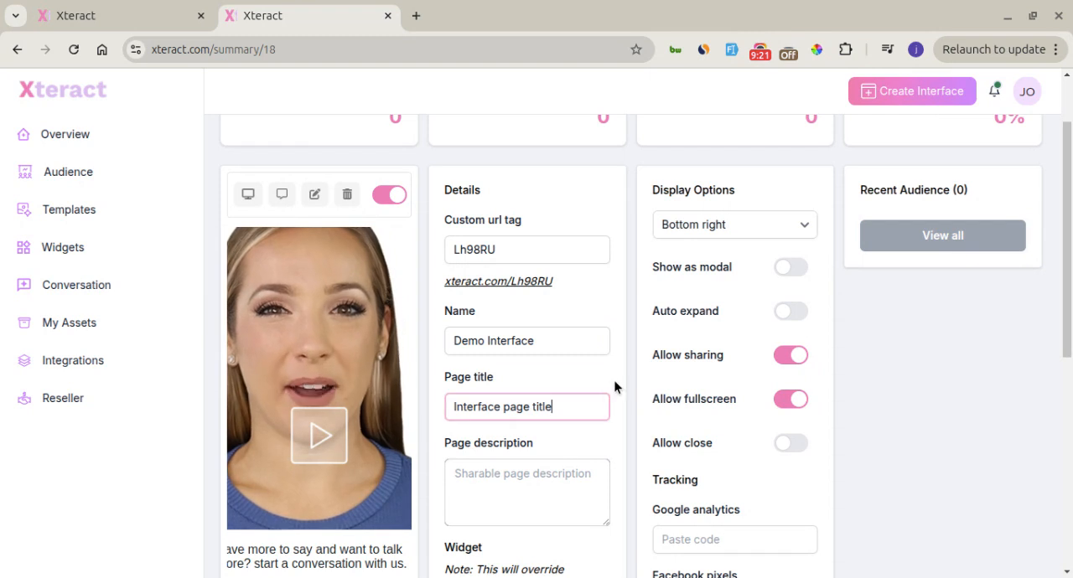
key("ctrl+a")
type("Xteract AI show")
Fill in the page description with "This is an AI show for Xteract"
key("alt+Tab")
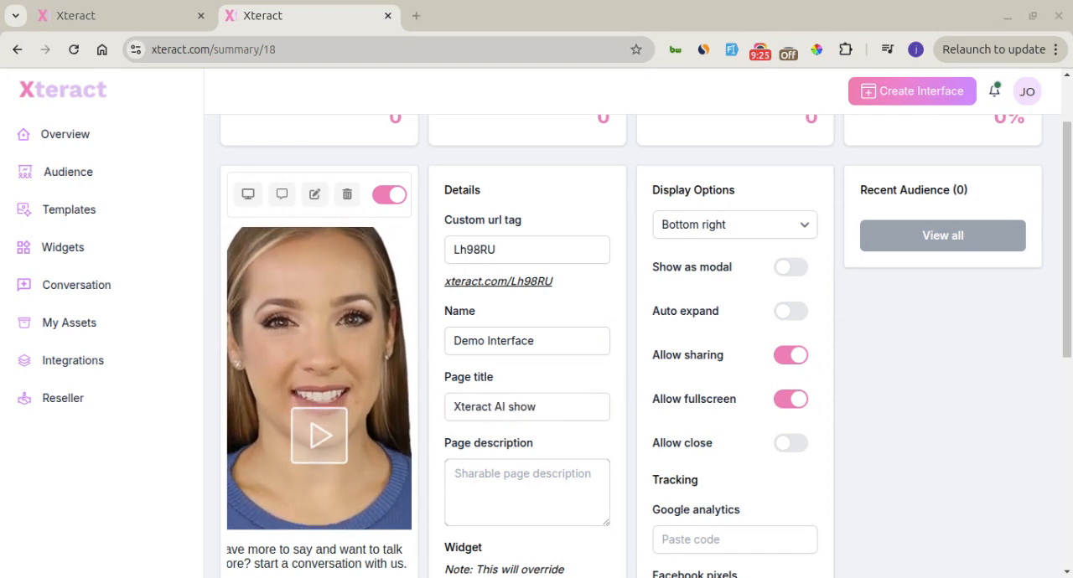
key("alt+Tab")
left_click(506, 476)
type("This is an AI show for Xteract")
left_click(635, 455)
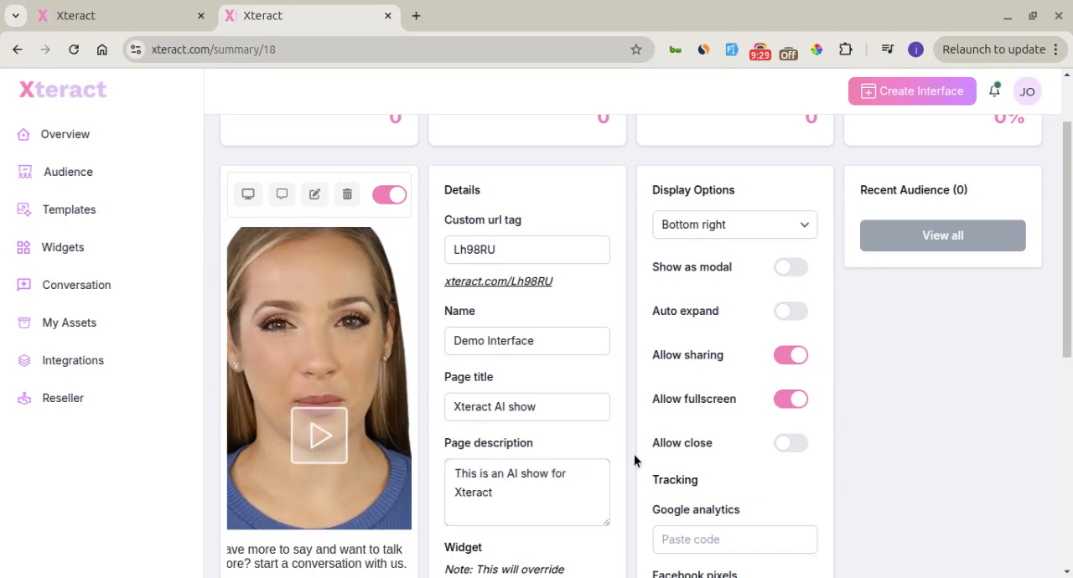
Look over the widget, visibility and tracking settings and save the changes to the interface details
scroll(635, 456, "down", 2)
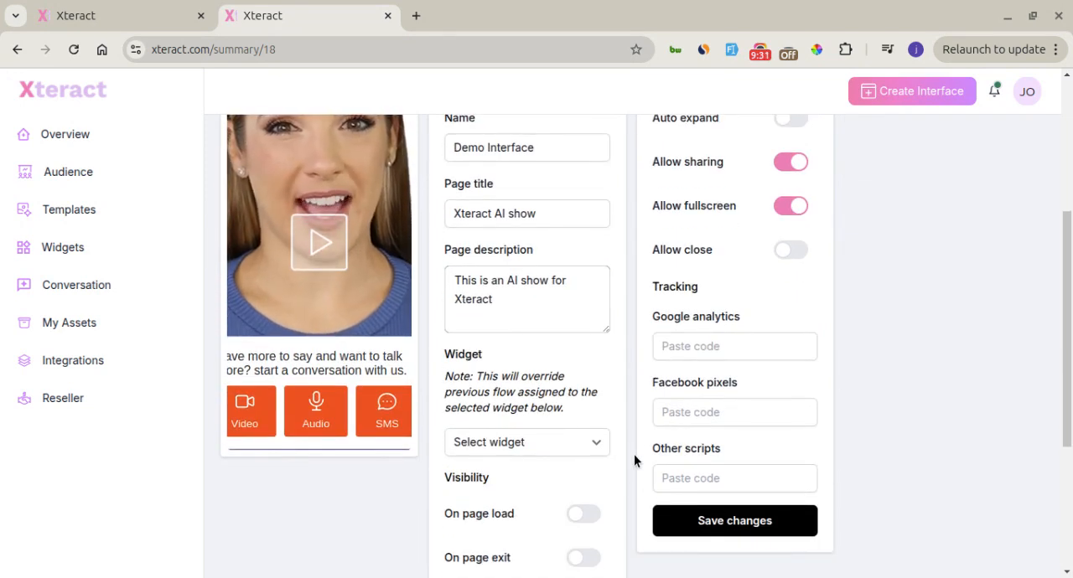
scroll(635, 458, "up", 1)
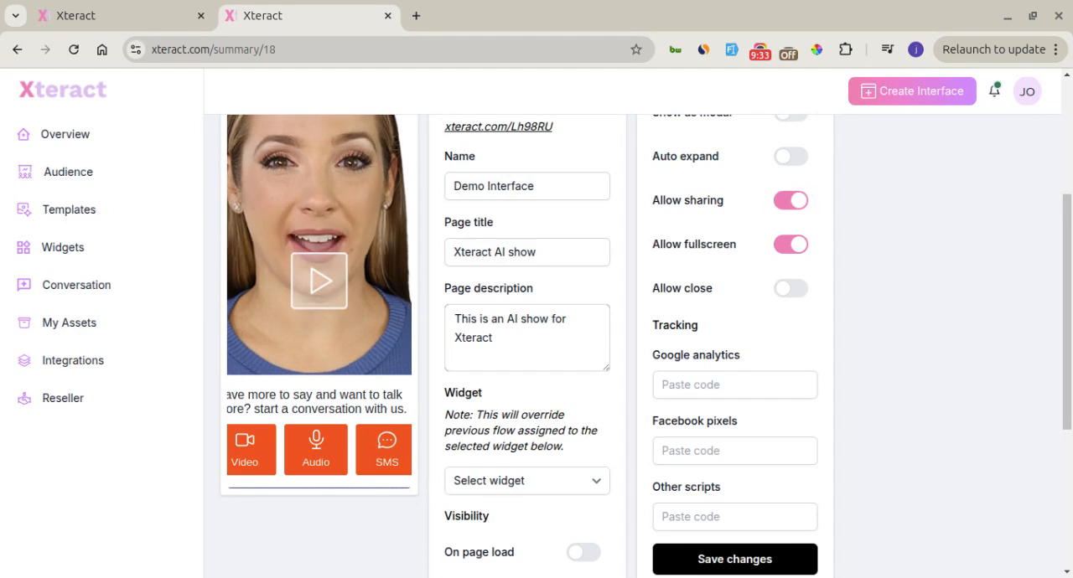
scroll(634, 457, "up", 3)
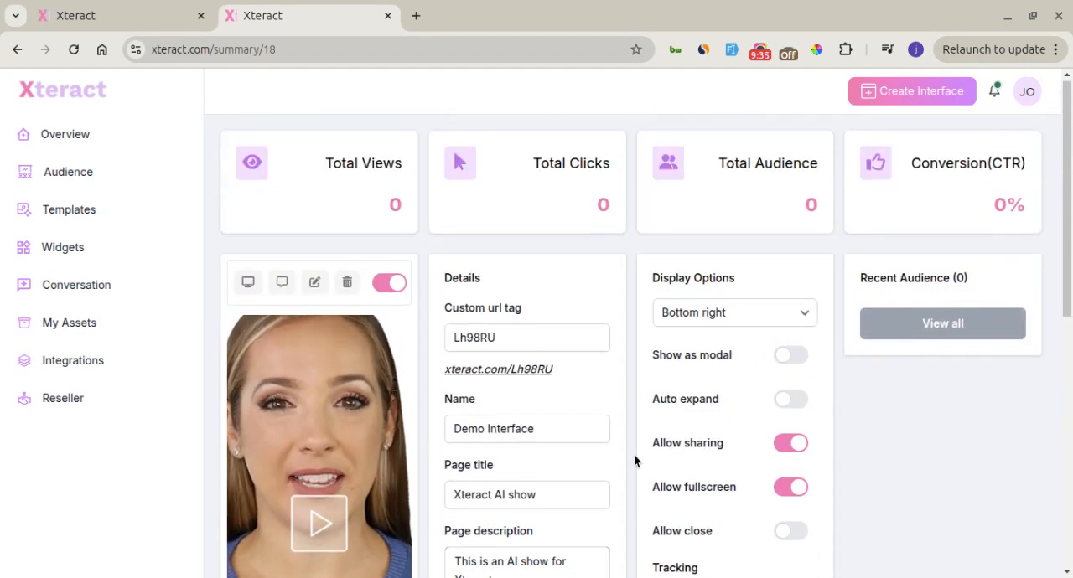
scroll(634, 460, "down", 6)
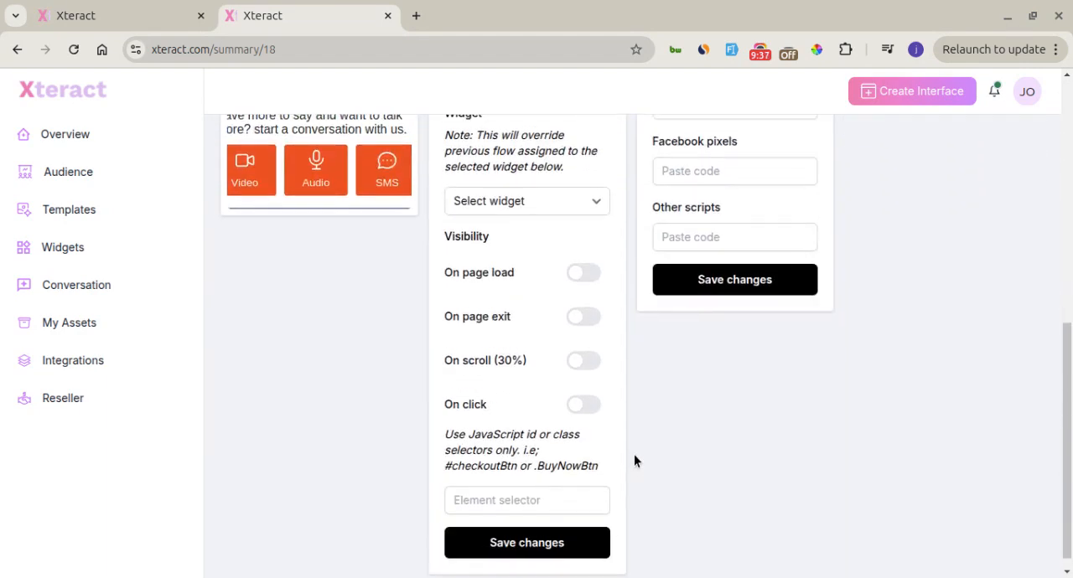
scroll(634, 454, "up", 6)
scroll(633, 454, "down", 5)
scroll(633, 460, "down", 2)
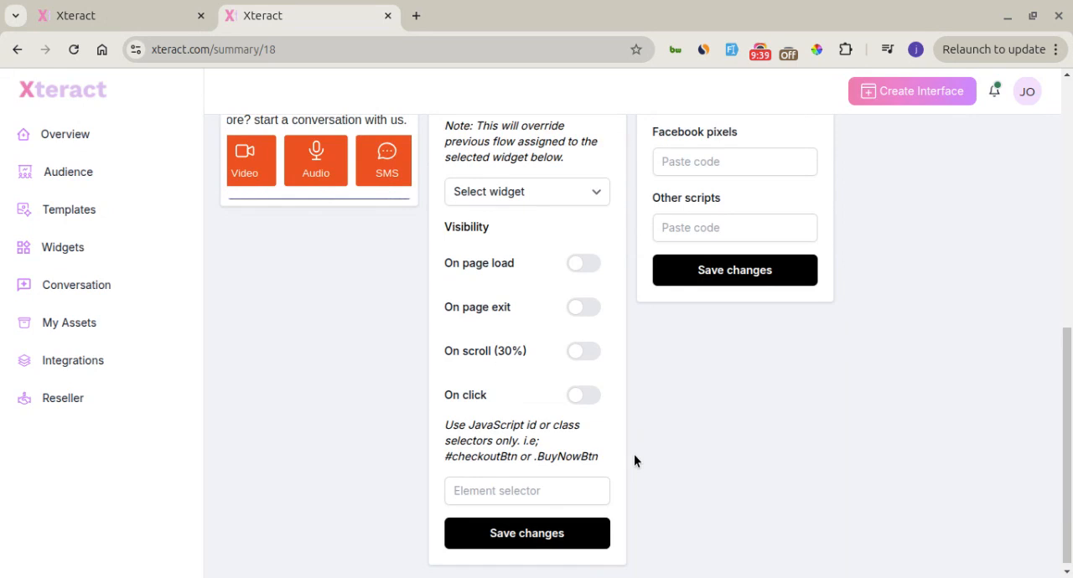
left_click(558, 535)
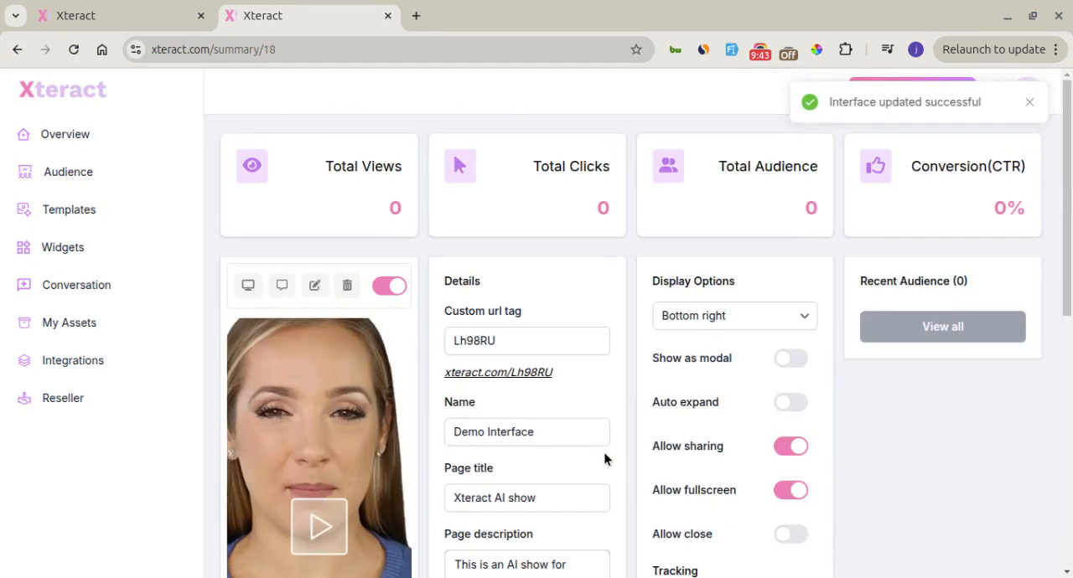
Preview the published interface page, playing the presenter video and pausing it again
left_click(247, 287)
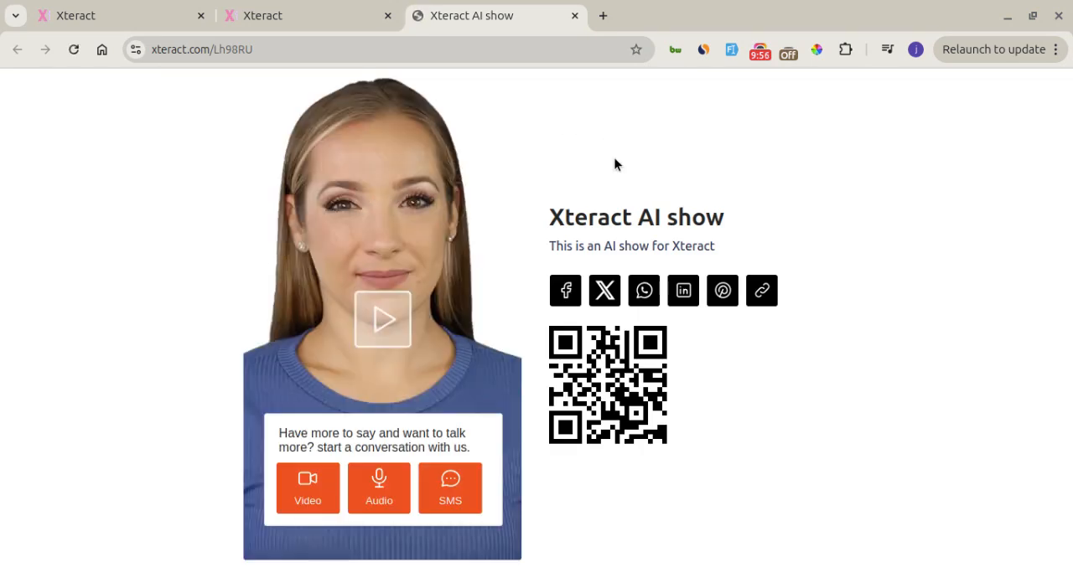
left_click(395, 335)
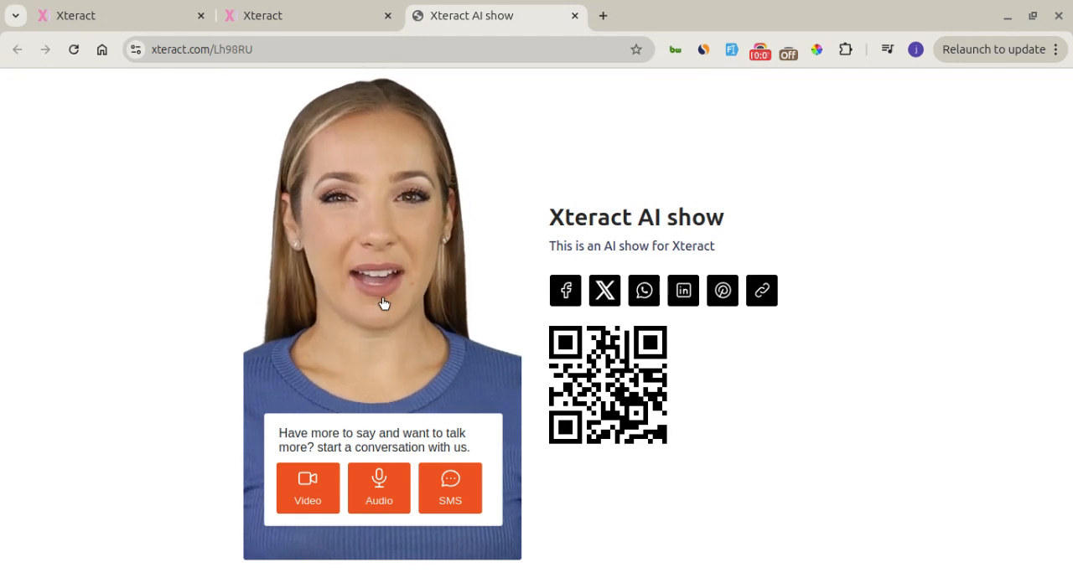
left_click(383, 307)
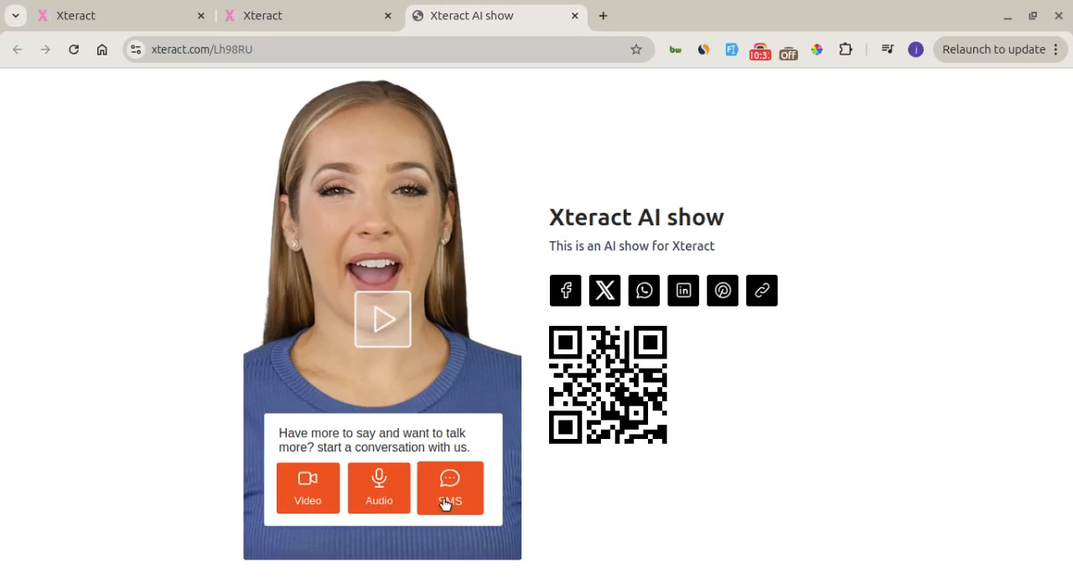
Check the interactions recorded for Demo Interface and return to its summary
left_click(310, 28)
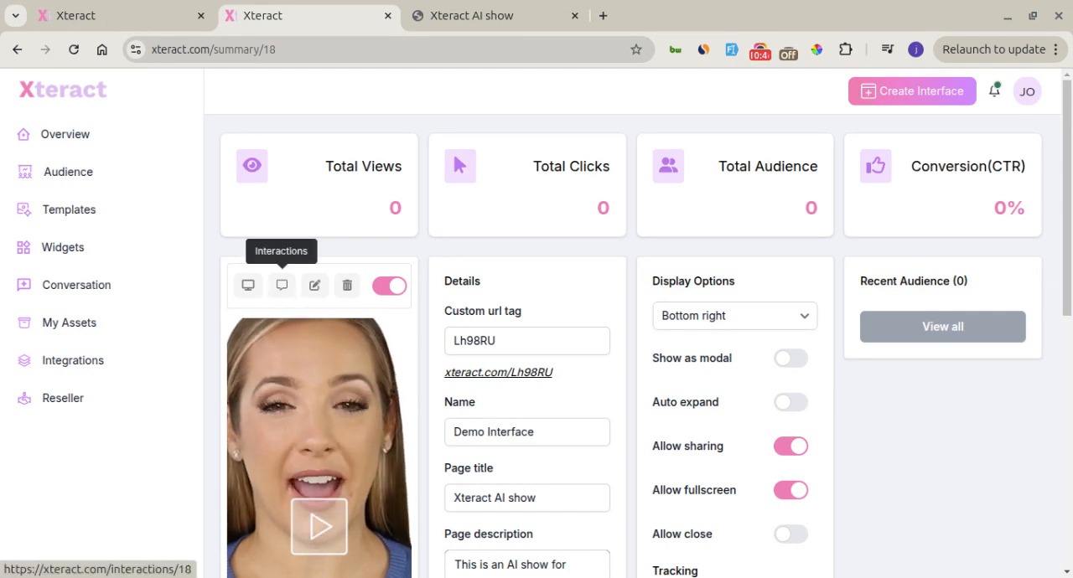
left_click(283, 288)
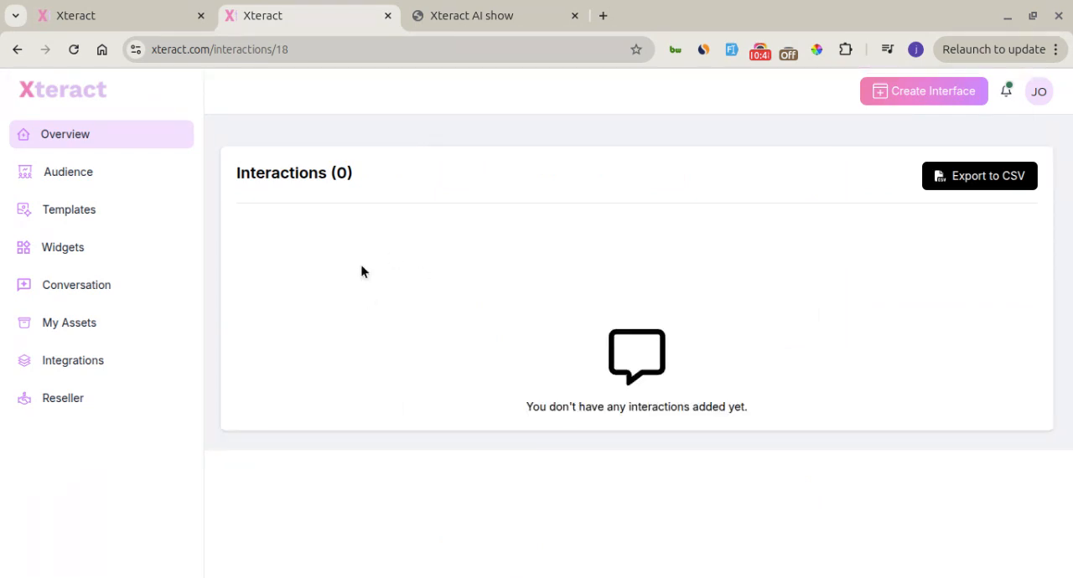
left_click(15, 52)
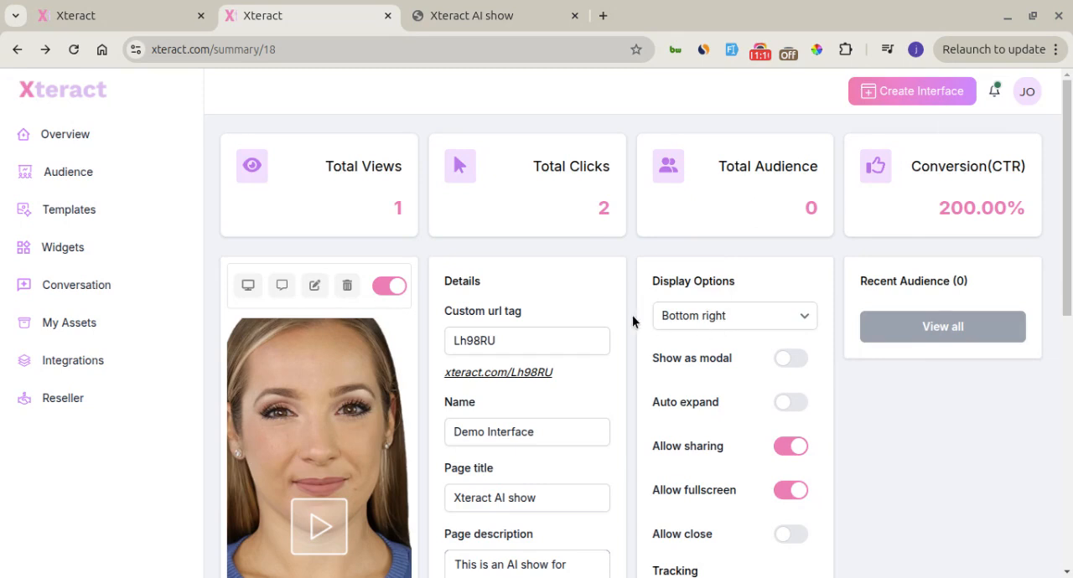
Examine the summary's metrics, display options and the tracking fields for Google analytics, Facebook pixels and other scripts
scroll(632, 322, "down", 5)
scroll(632, 322, "up", 5)
scroll(589, 355, "down", 5)
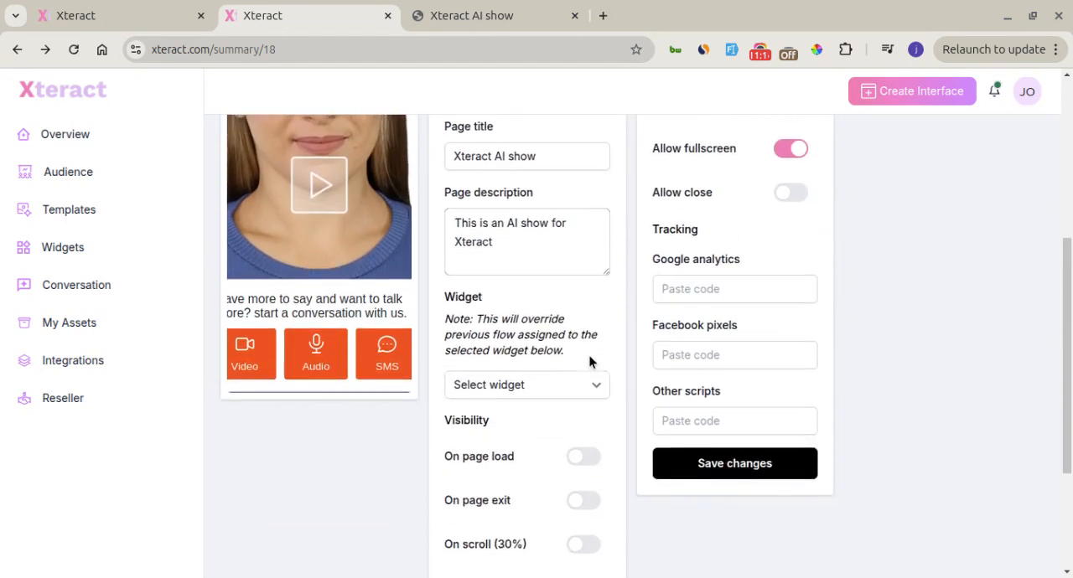
left_click(675, 218)
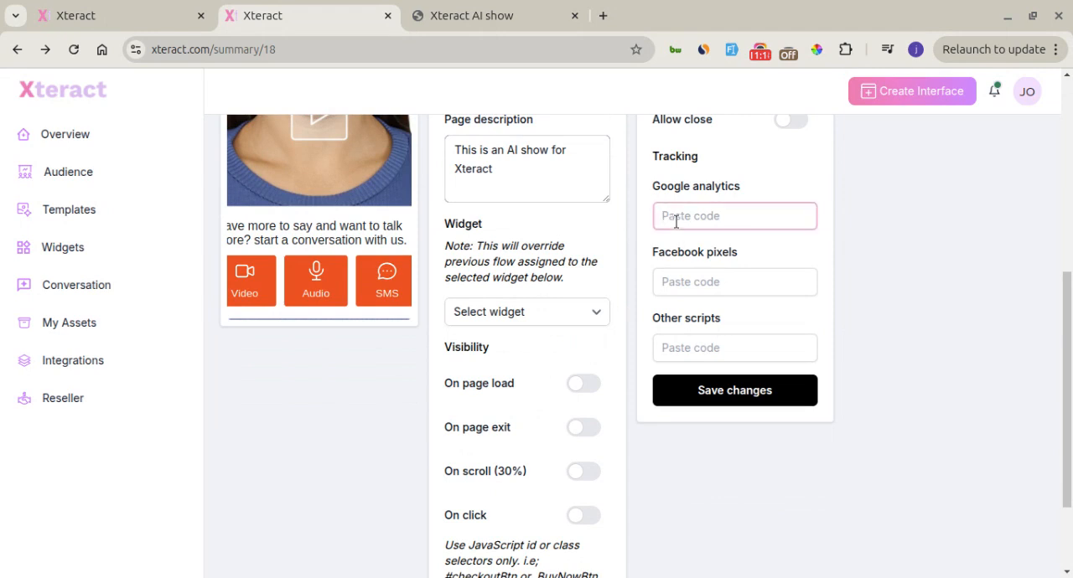
left_click(681, 285)
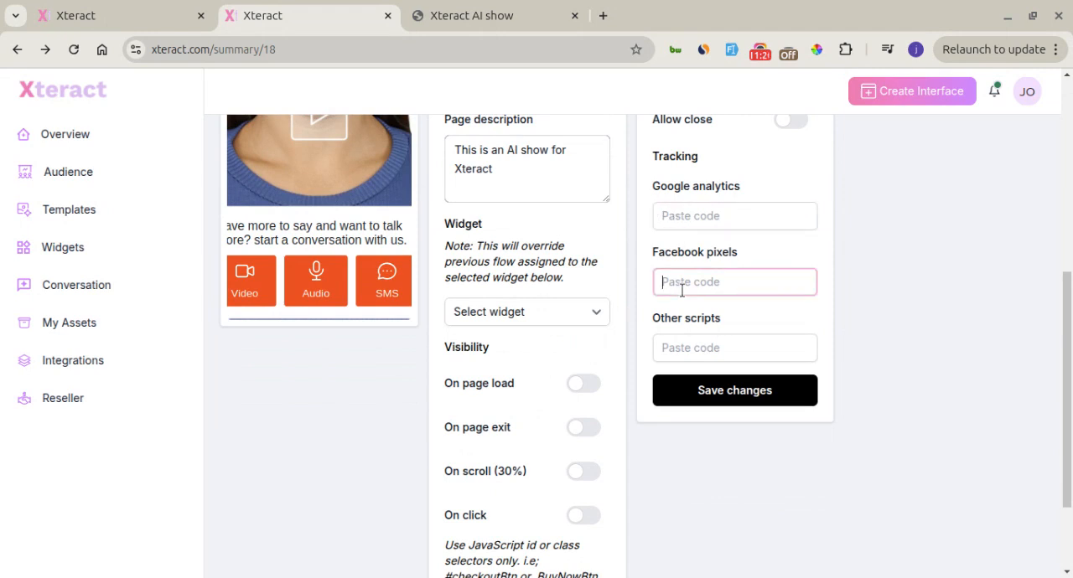
left_click(695, 352)
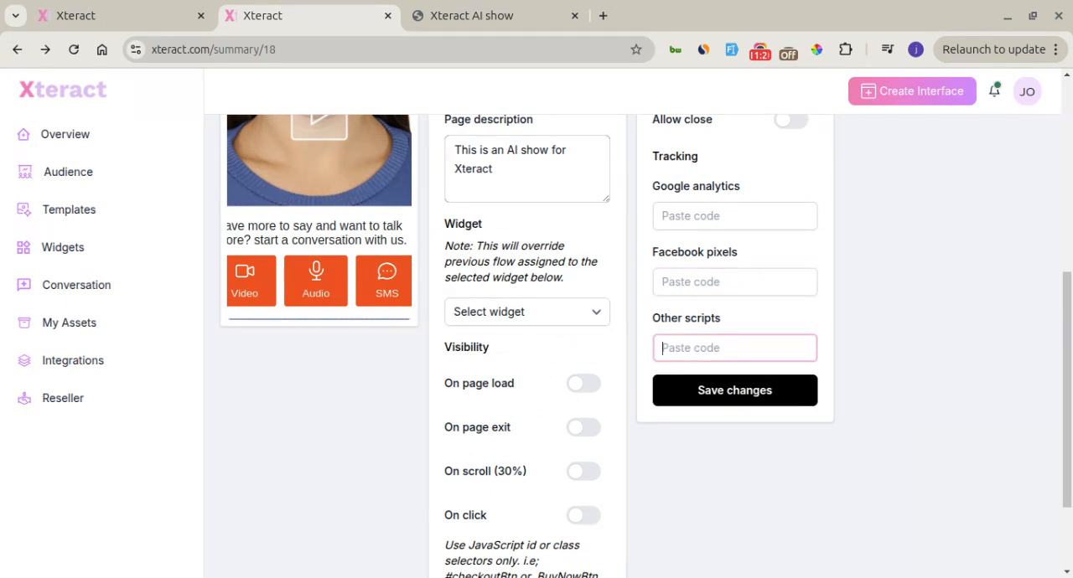
scroll(695, 352, "up", 4)
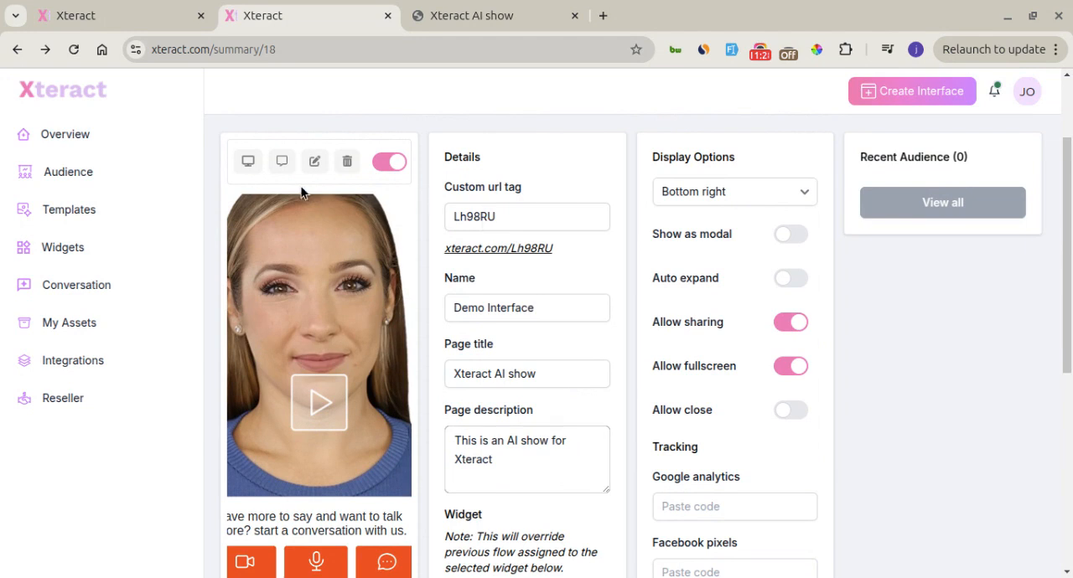
scroll(668, 277, "down", 2)
scroll(669, 271, "down", 1)
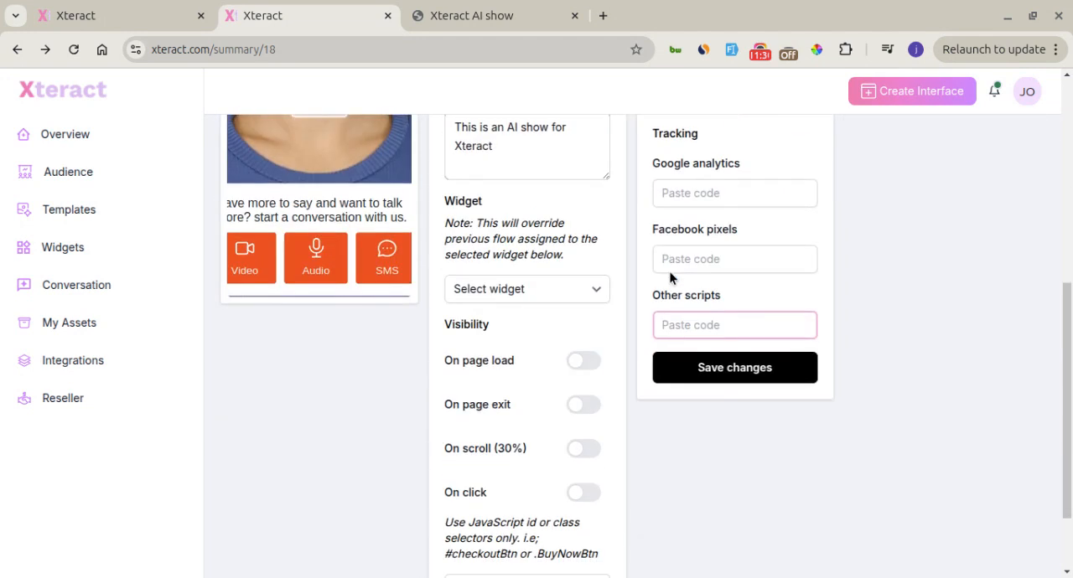
scroll(697, 323, "up", 5)
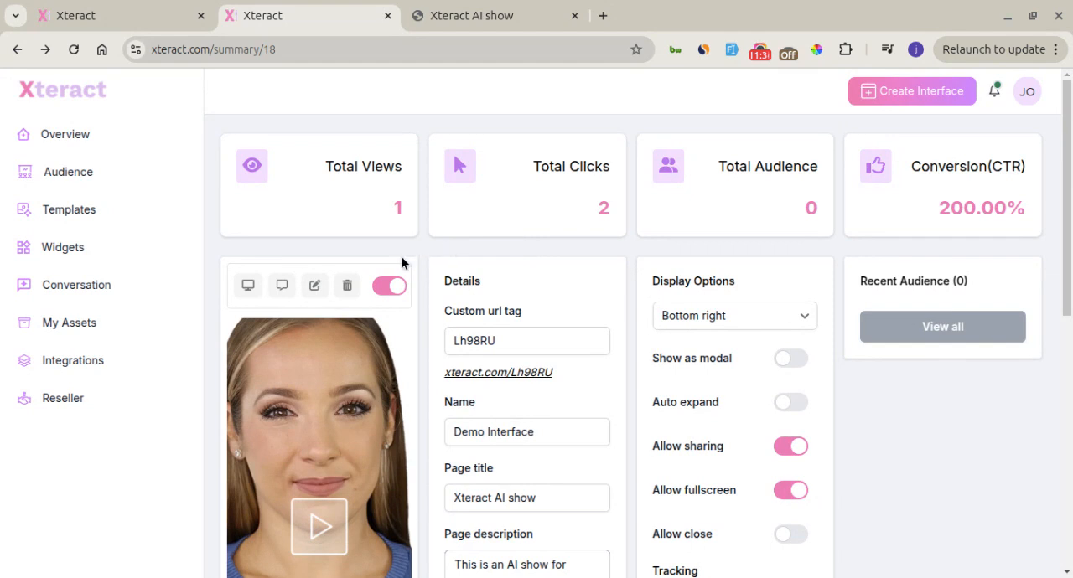
Examine the settings for creating a new widget, discard the form, and check the actions available for the MaxAir widget
left_click(132, 248)
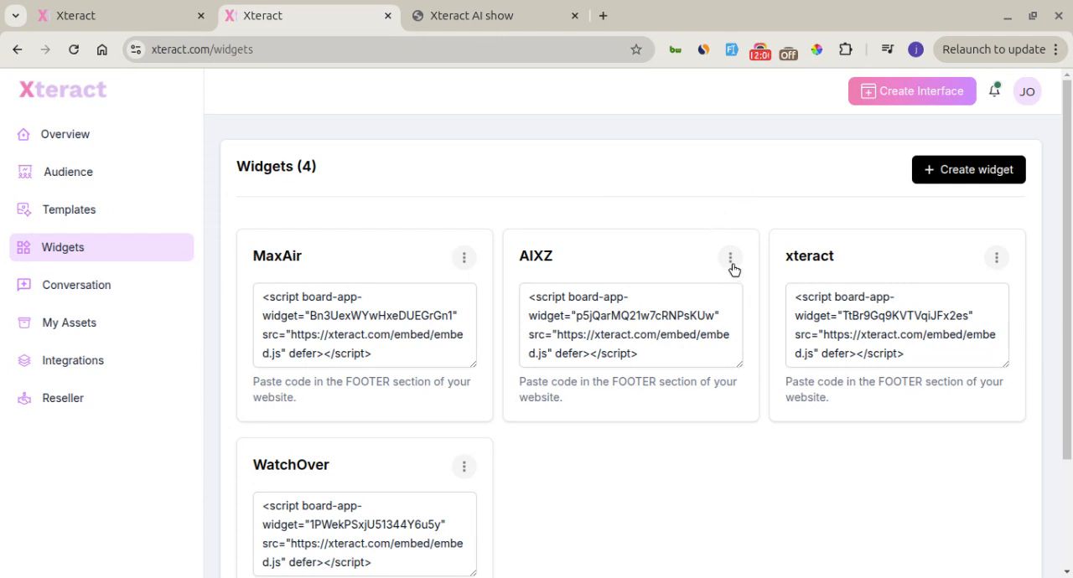
left_click(932, 171)
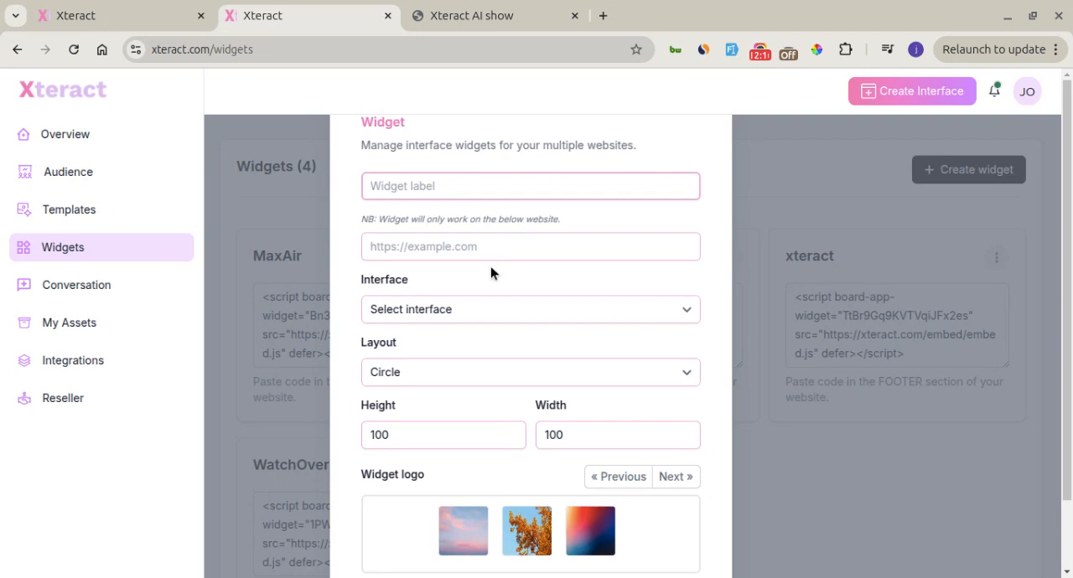
left_click(416, 249)
left_click(412, 267)
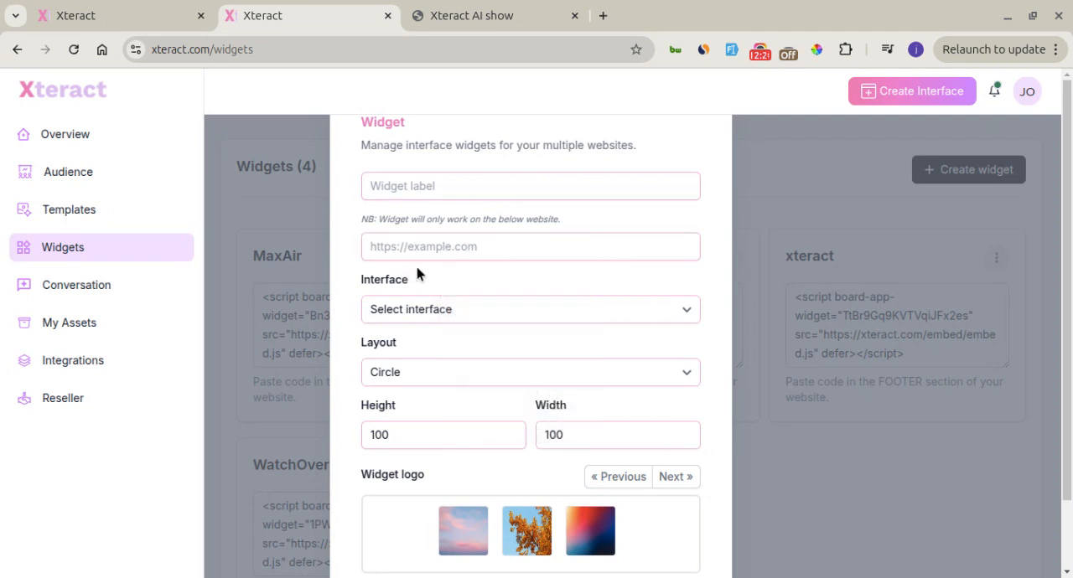
left_click(469, 310)
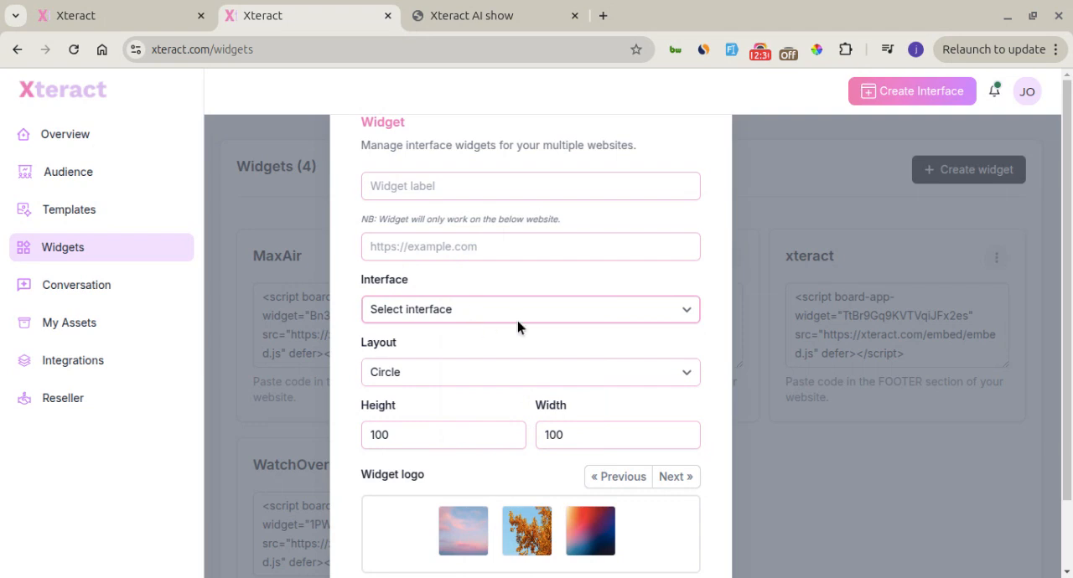
scroll(517, 329, "down", 2)
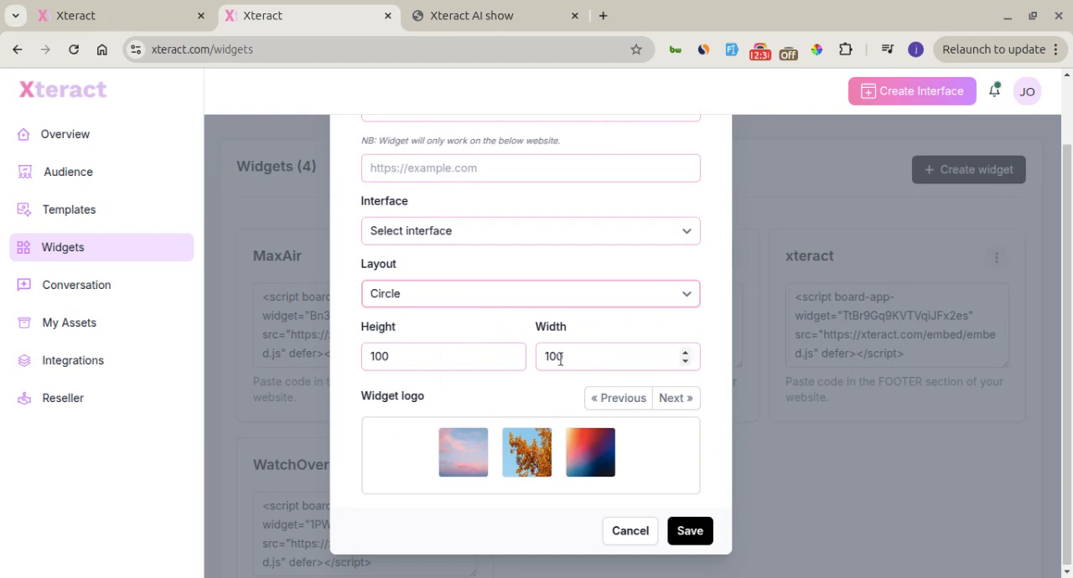
left_click(628, 531)
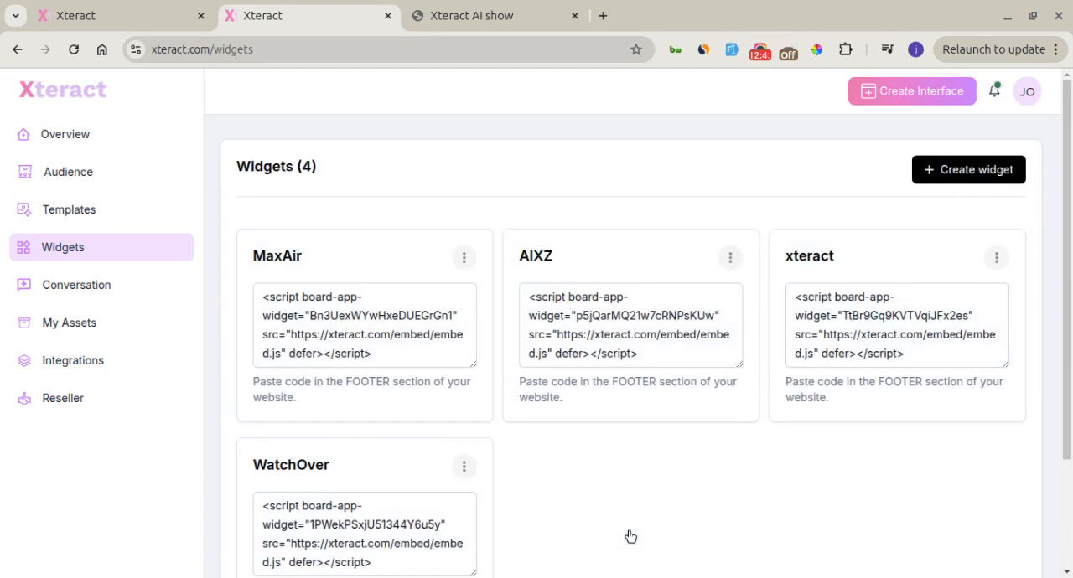
left_click(463, 258)
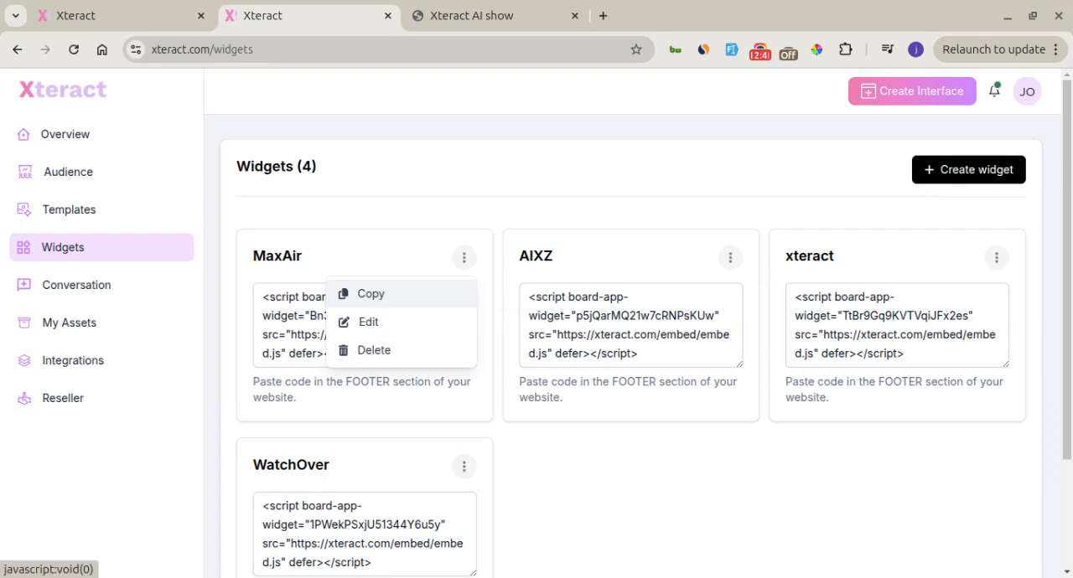
left_click(326, 429)
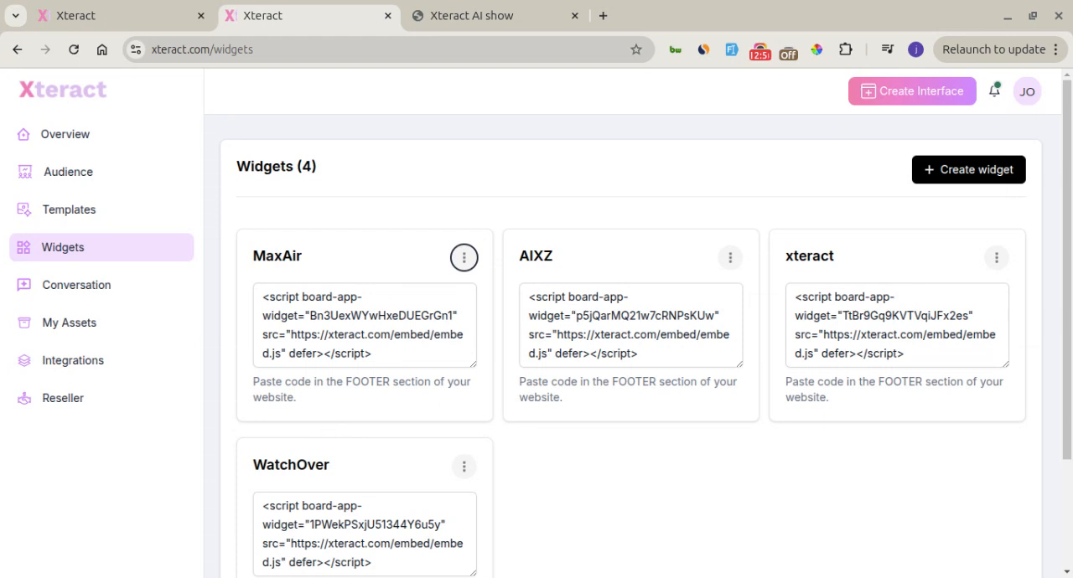
Read through the message threads of both contacts in the conversations, ending on the first contact's thread
left_click(142, 295)
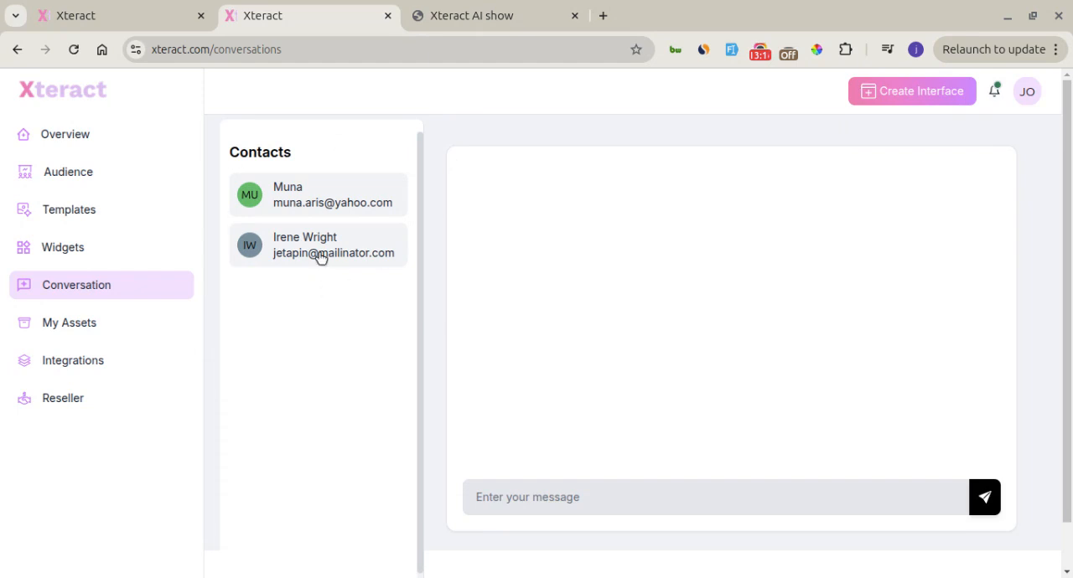
left_click(311, 203)
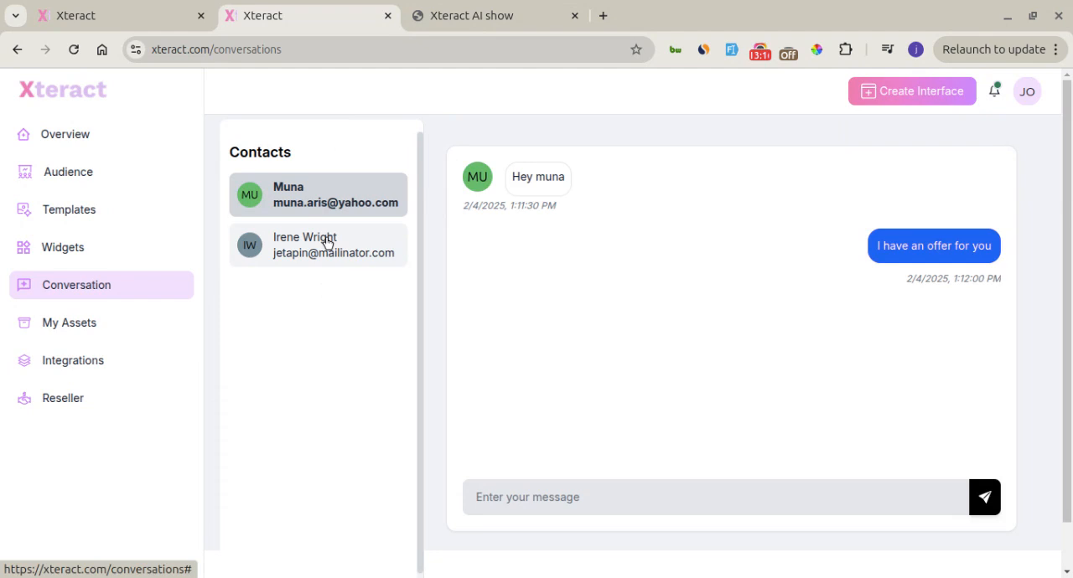
left_click(327, 243)
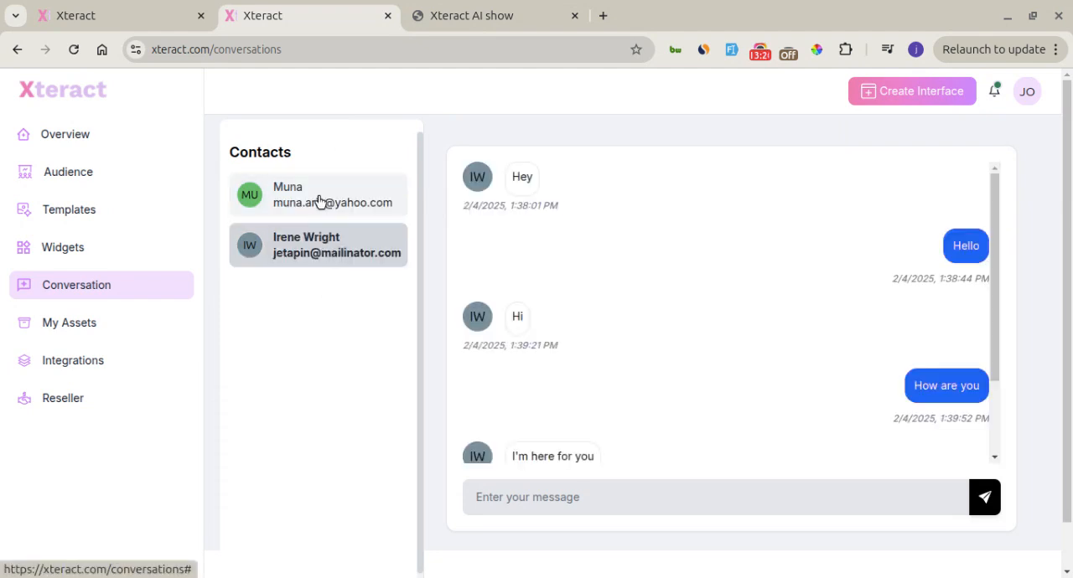
left_click(318, 201)
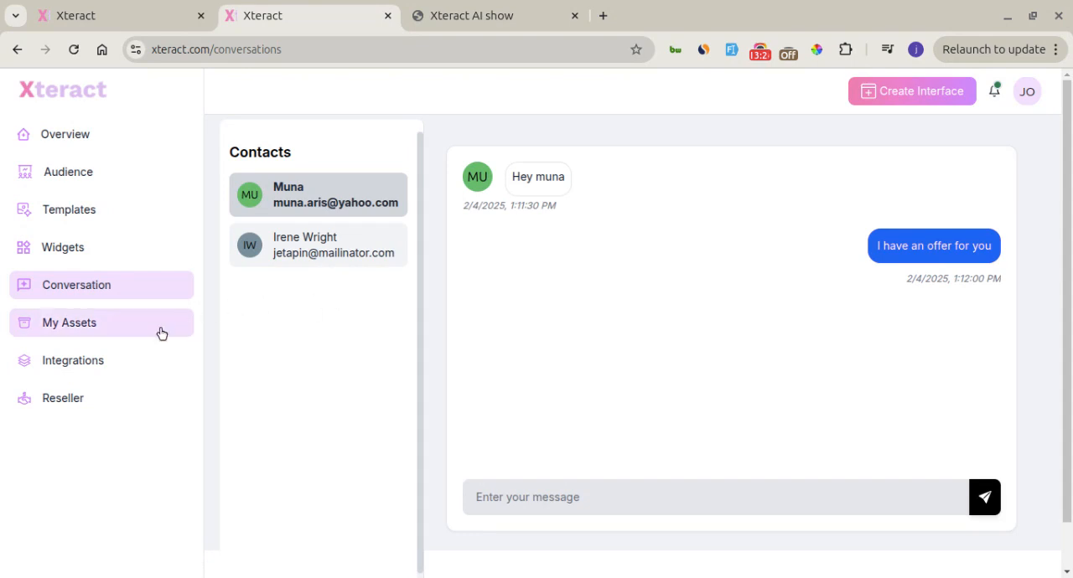
Look through the available app integrations and their connection status, from MailChimp to Agora
left_click(138, 359)
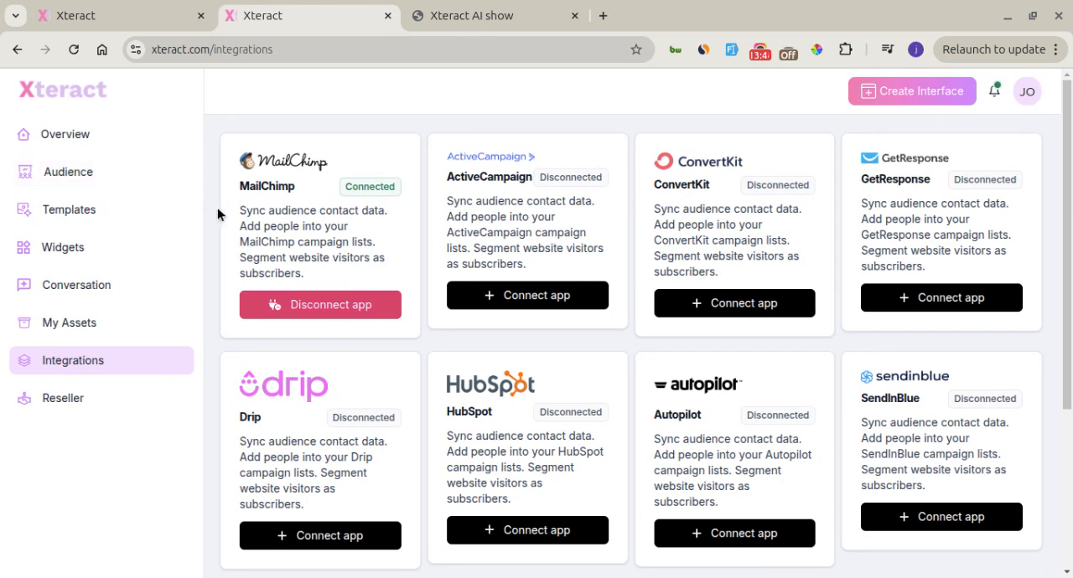
scroll(217, 207, "down", 5)
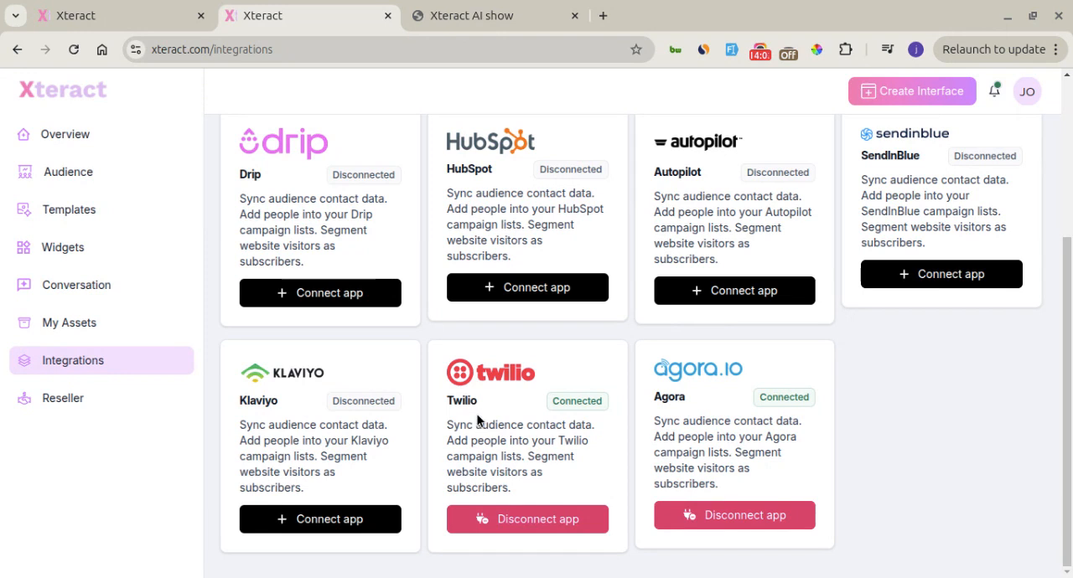
scroll(477, 419, "up", 3)
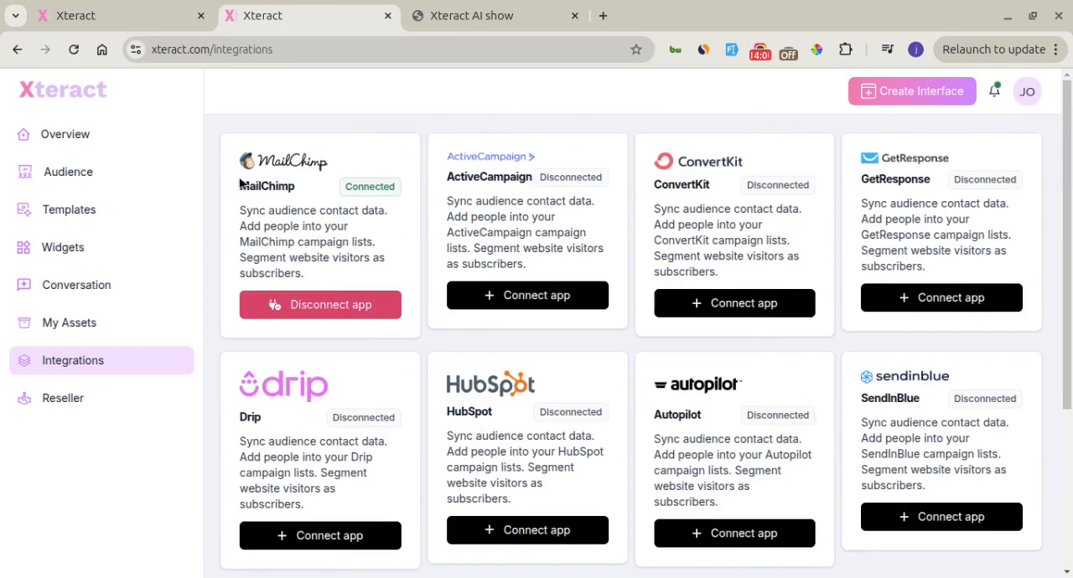
Check the collected audience list and return to the account overview
left_click(113, 175)
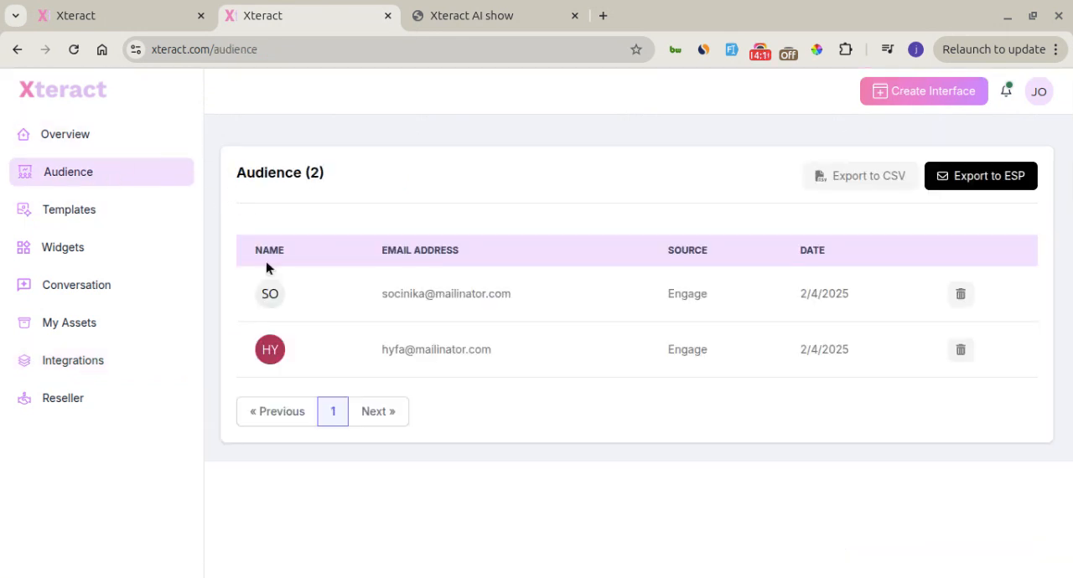
left_click(155, 143)
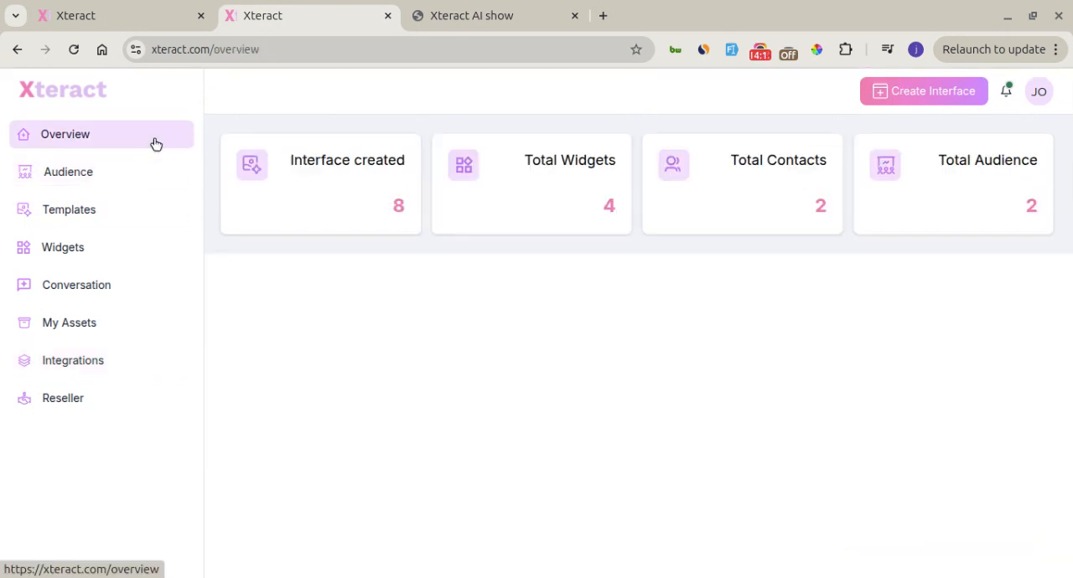